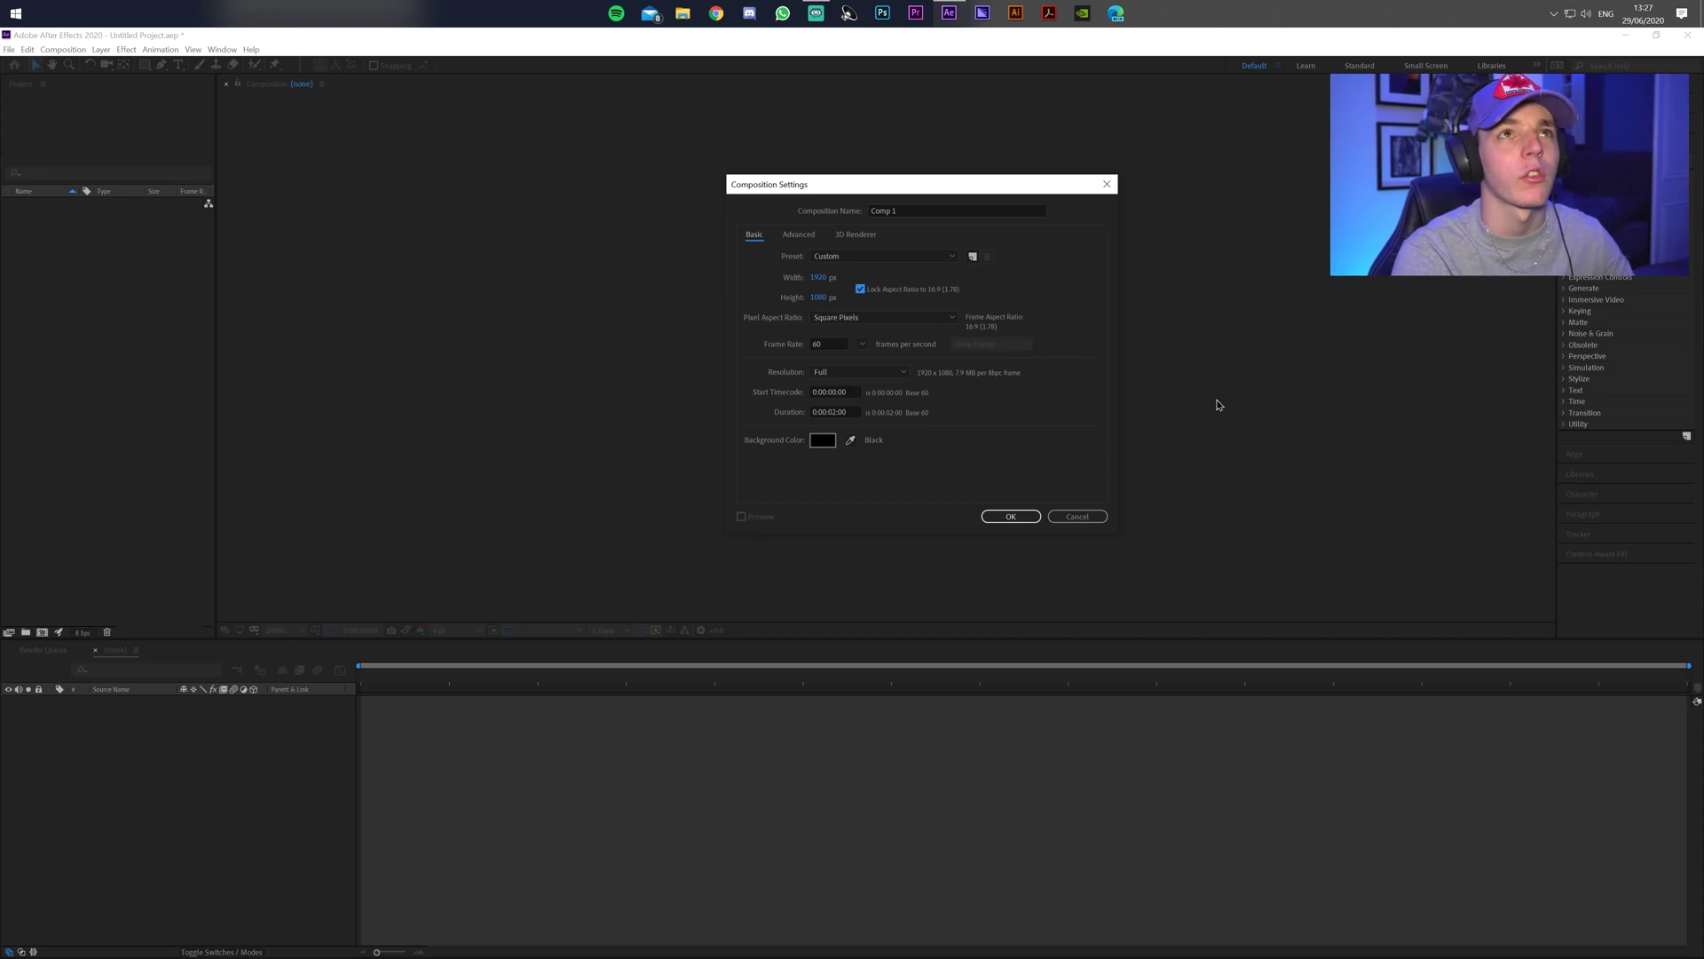
Create the 1920 x 1080 px composition Comp 1 at 60 fps, 2 seconds long, with a black background.
click(823, 439)
click(426, 450)
mouse_move(447, 465)
mouse_down()
mouse_move(344, 509)
mouse_move(314, 546)
mouse_up()
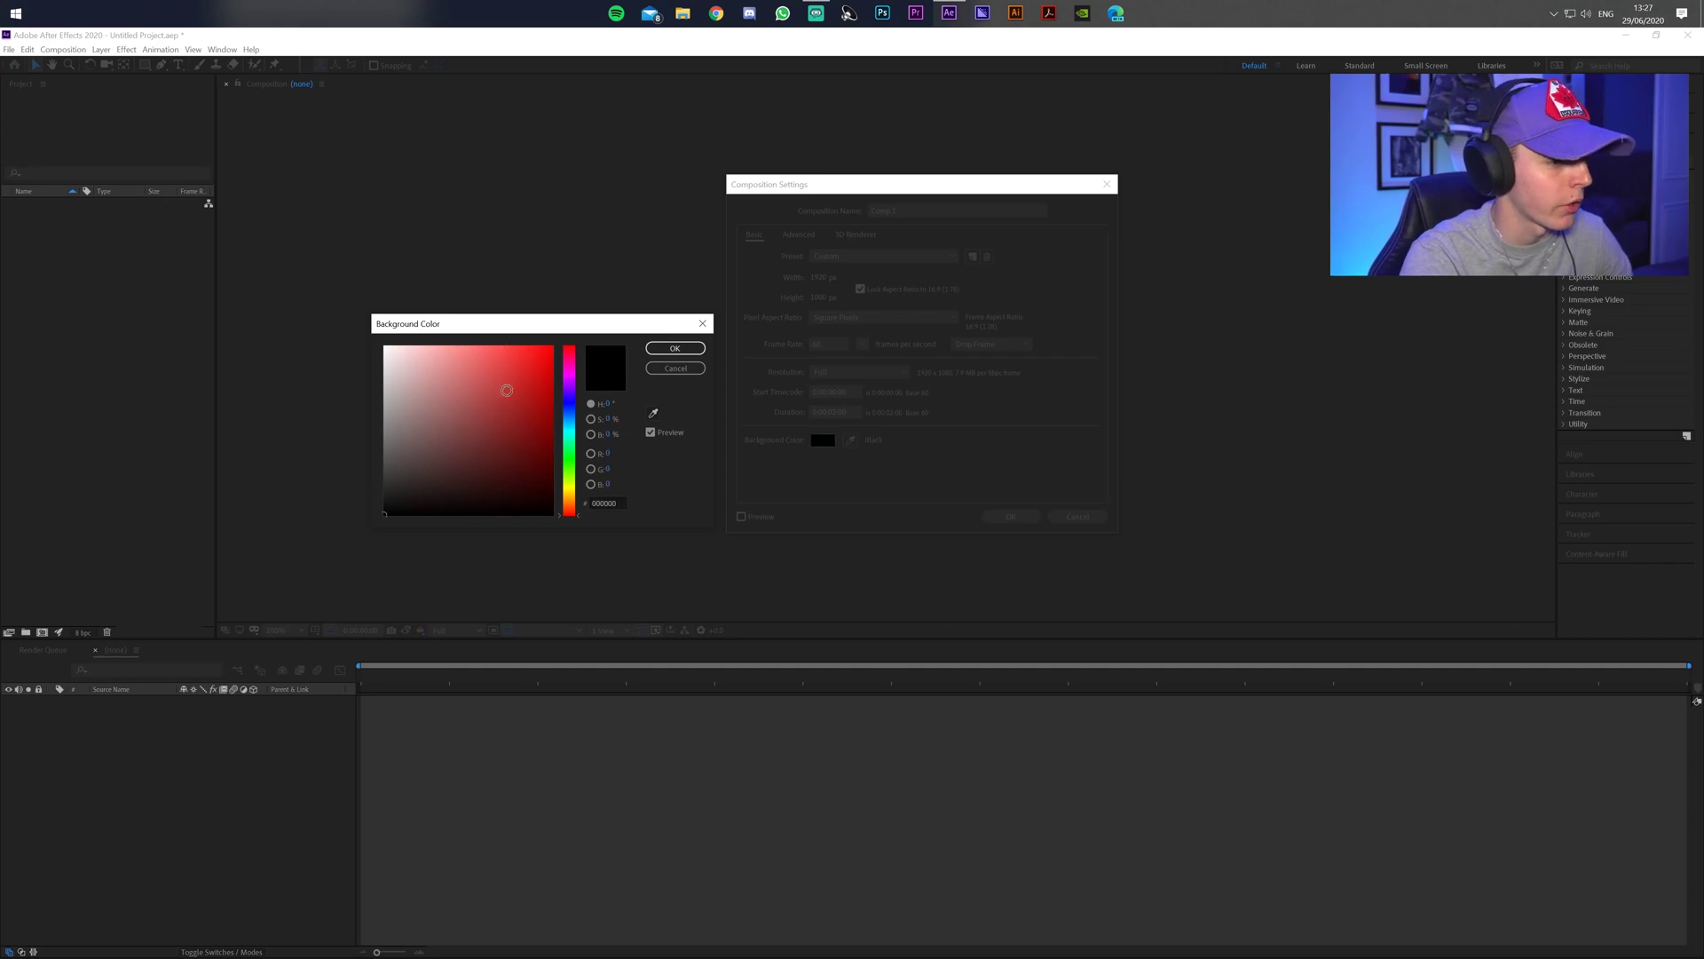
click(676, 348)
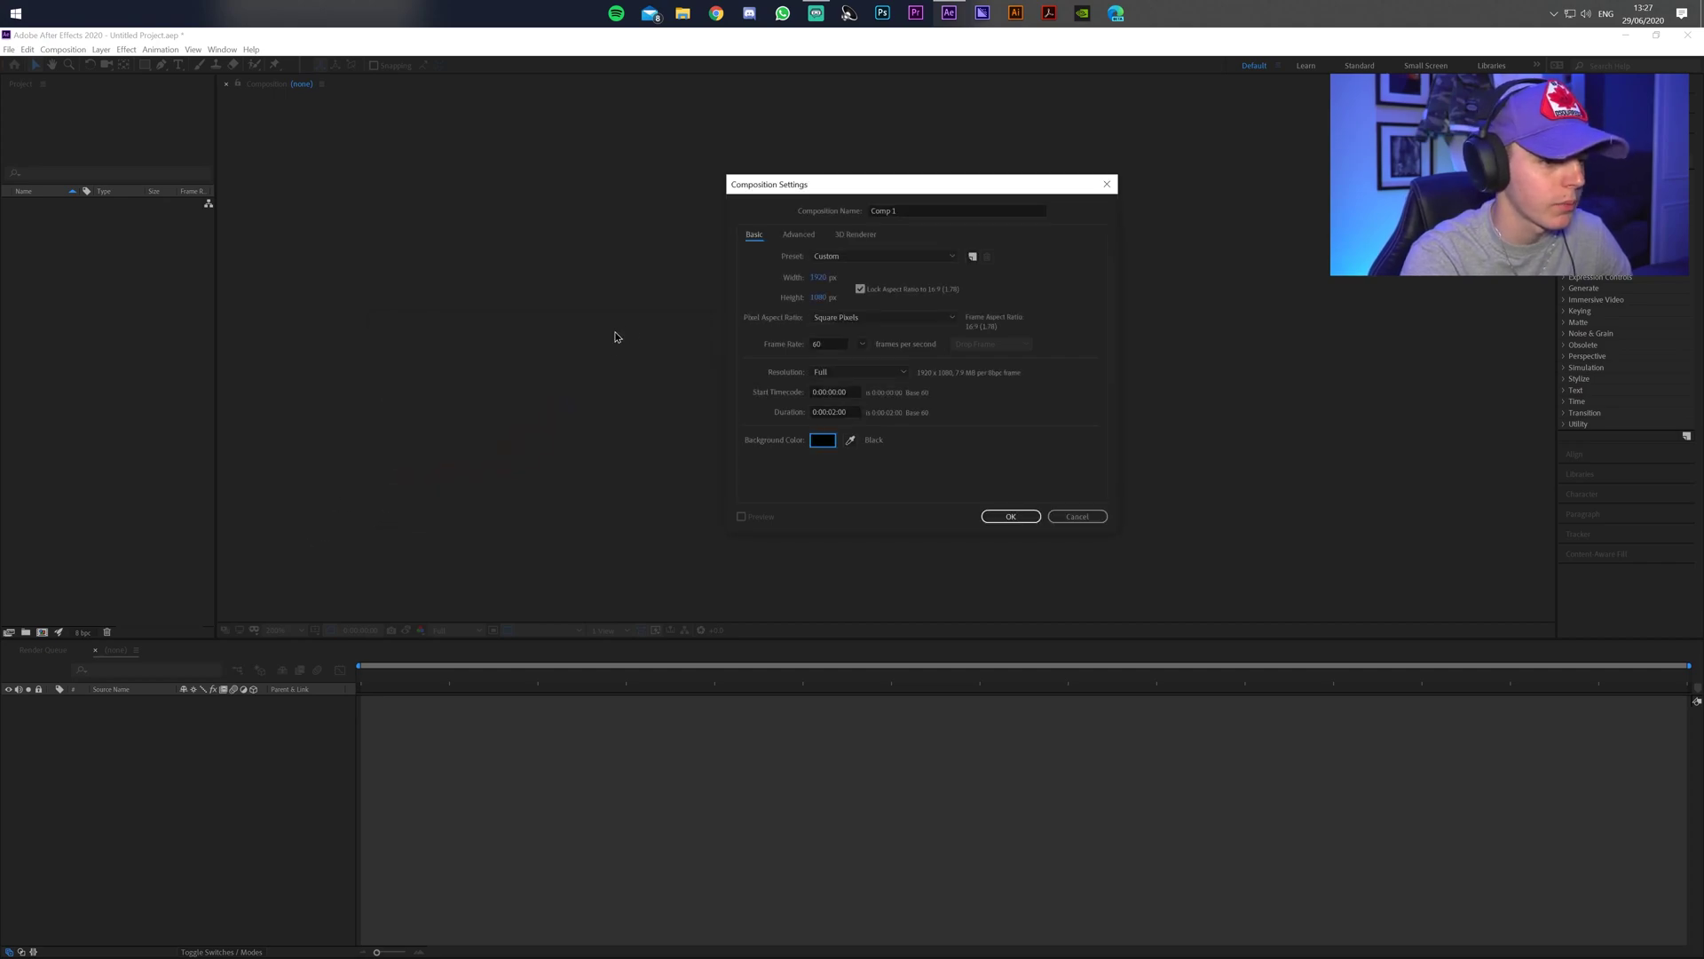
click(1009, 518)
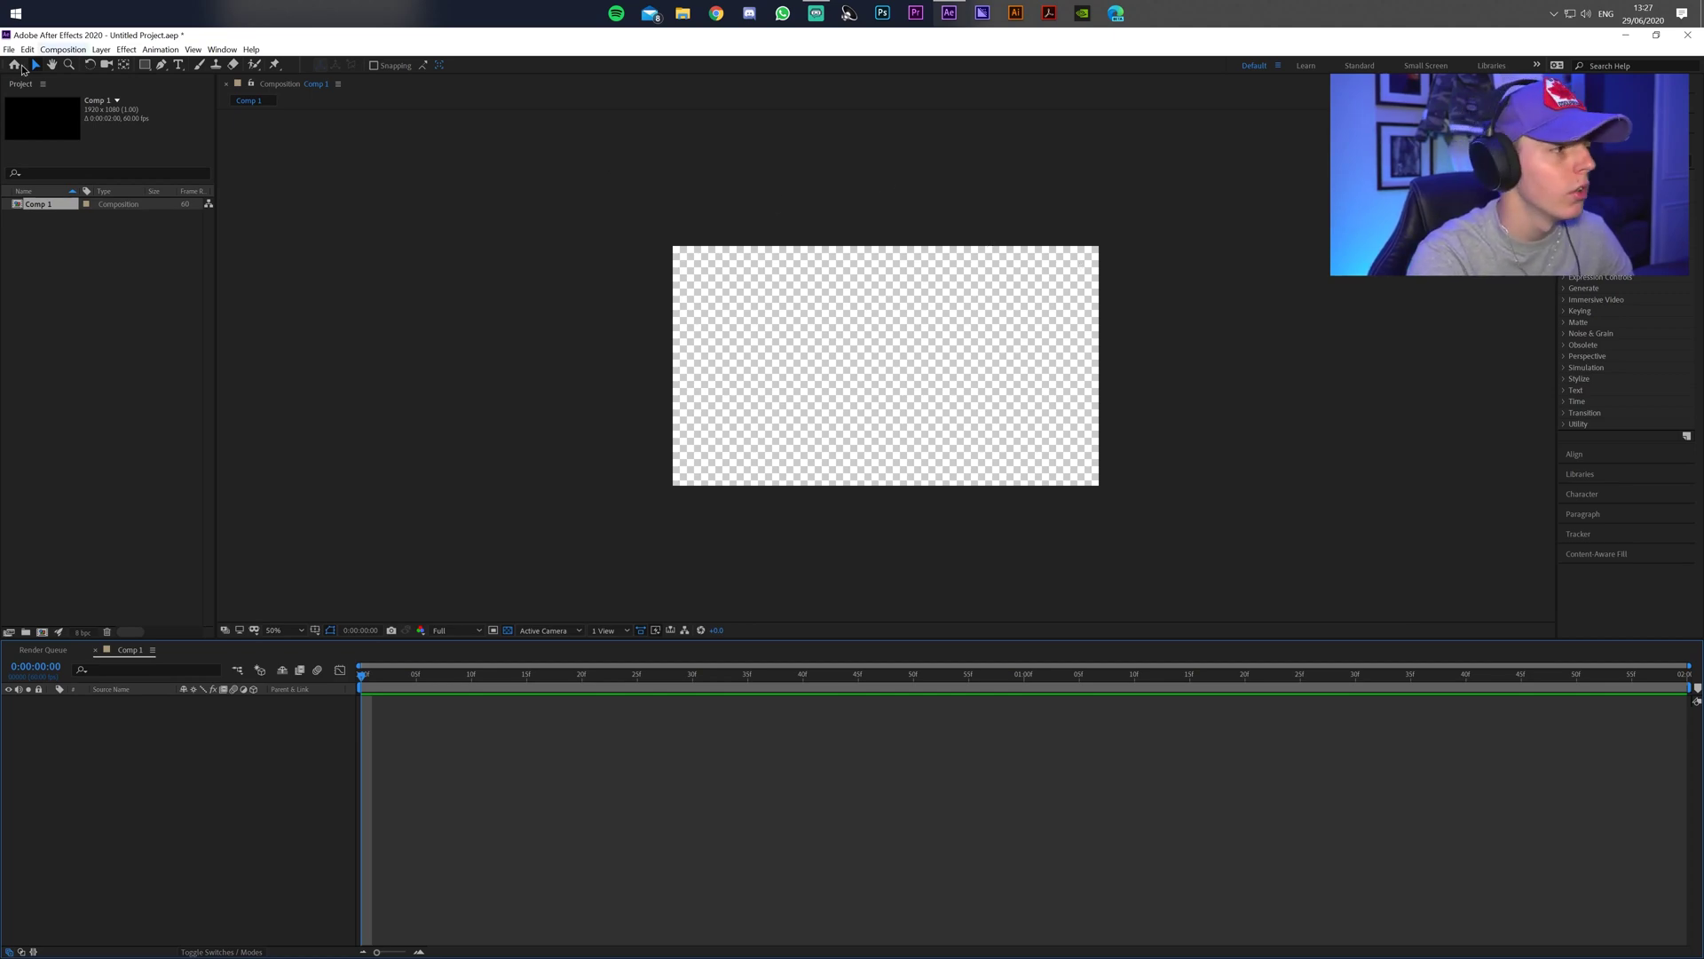
Import the Dropouts-Logo-Asset 1@2x PNG from the LOGO Png folder and add it as a layer in Comp 1.
click(9, 49)
mouse_move(63, 229)
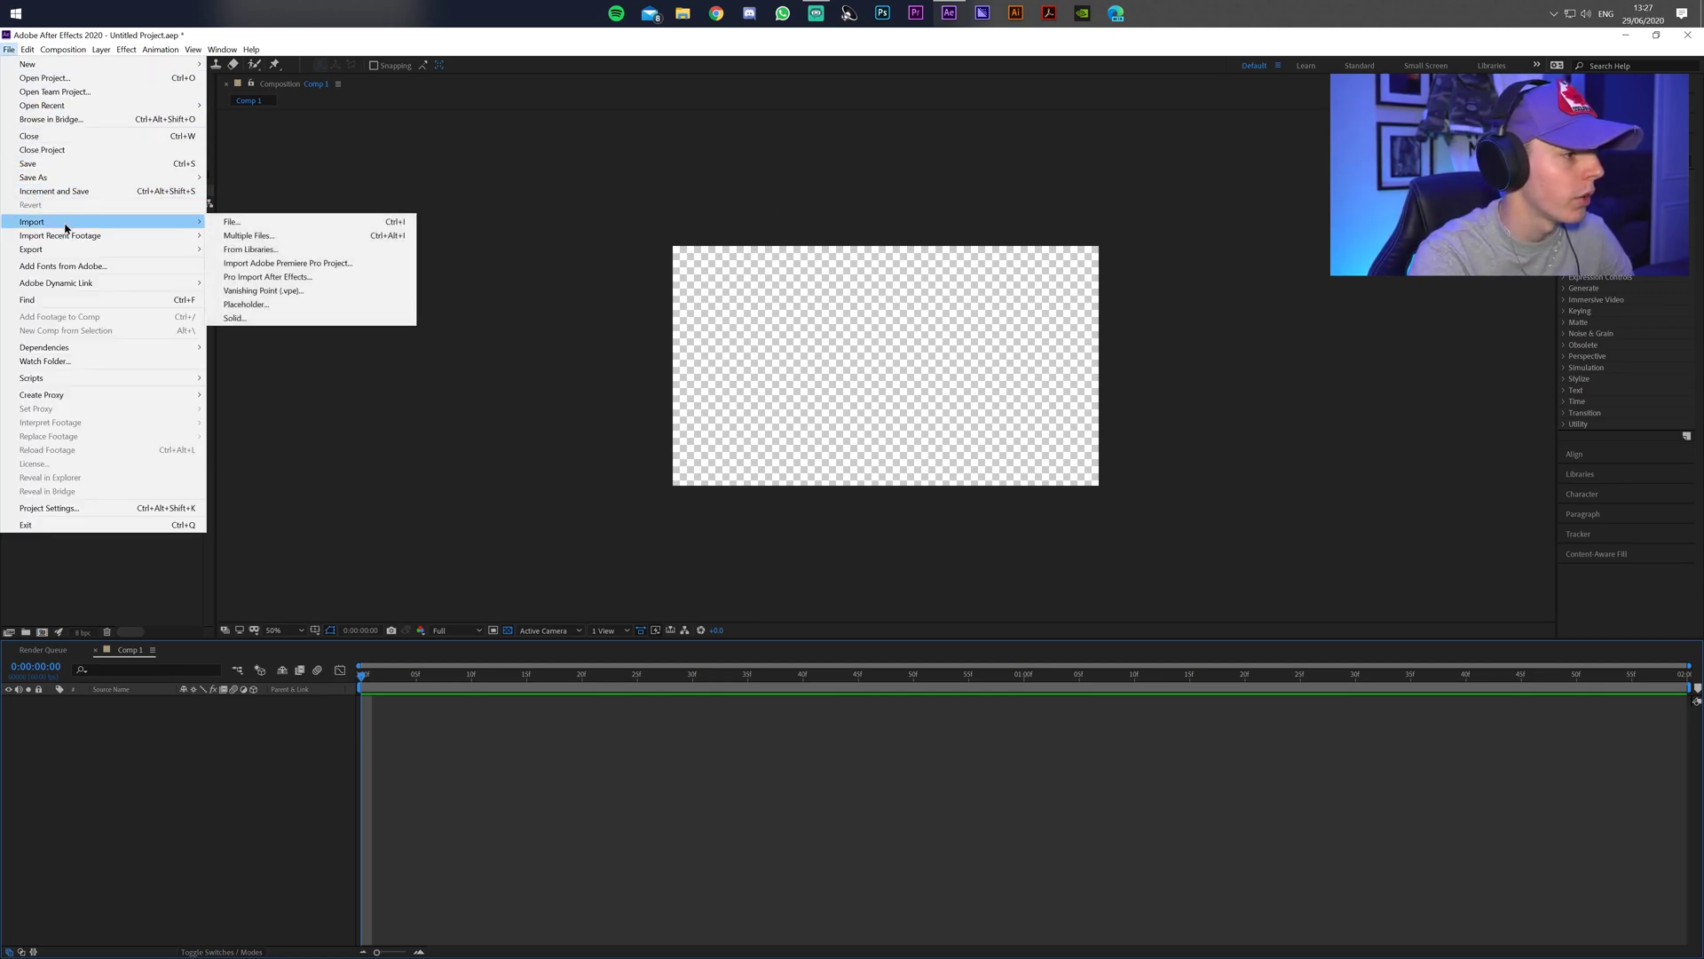
click(277, 222)
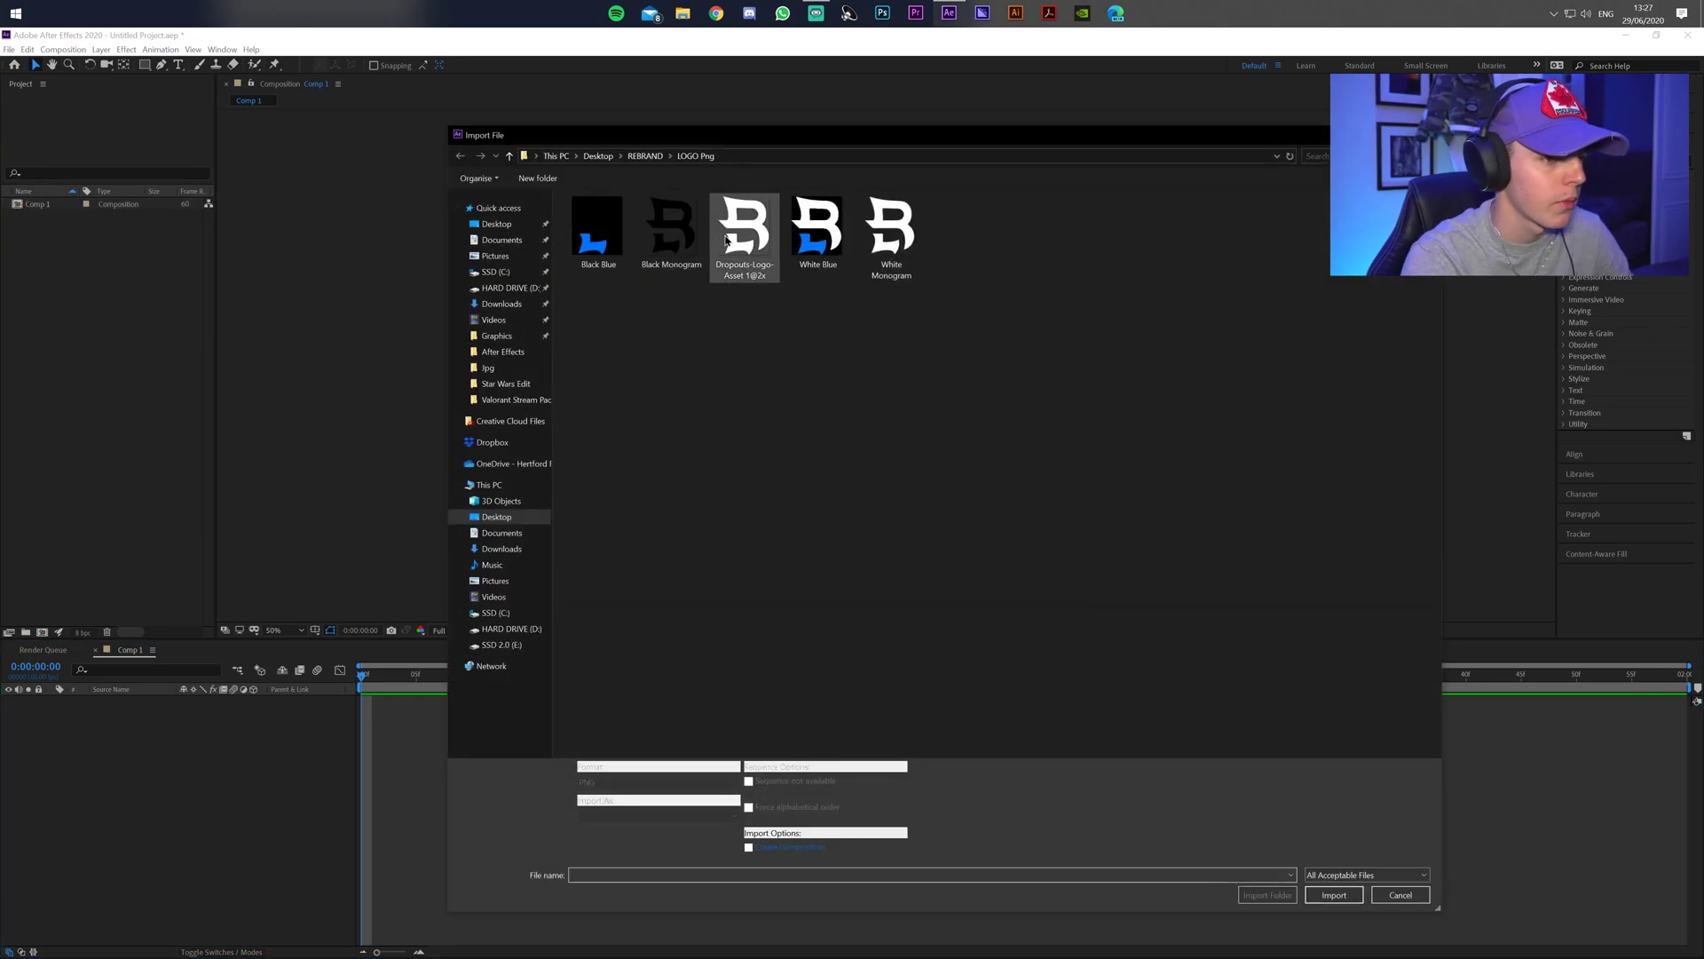
click(723, 239)
click(1351, 889)
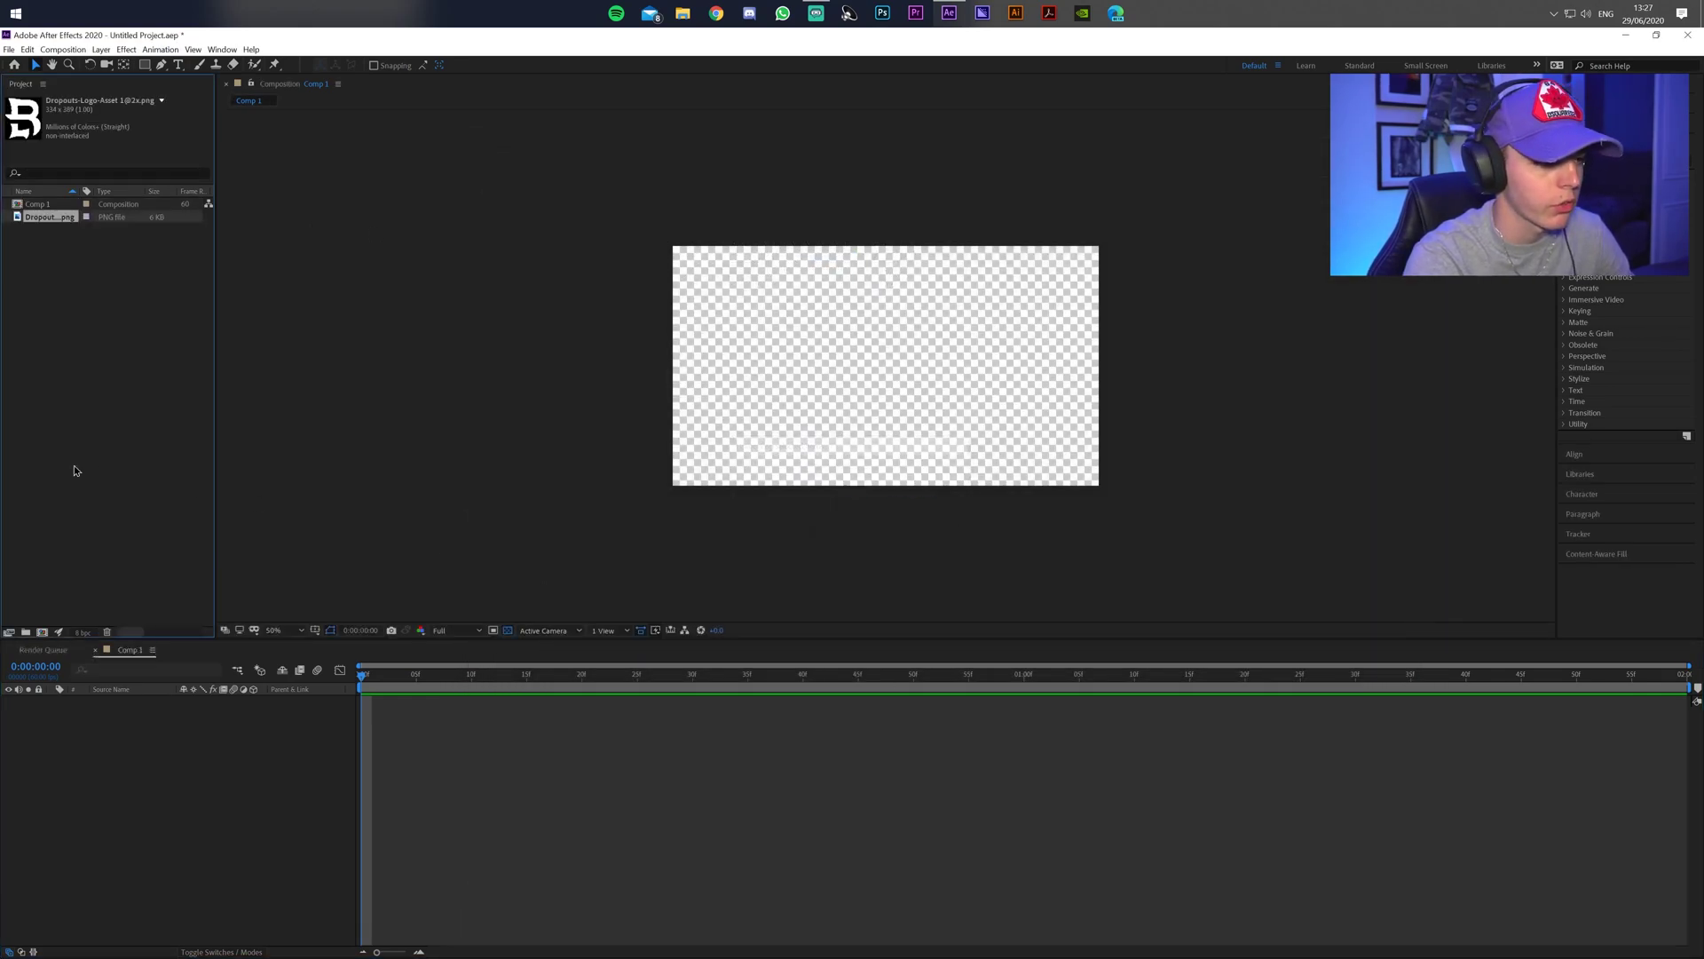
drag(52, 224, 145, 777)
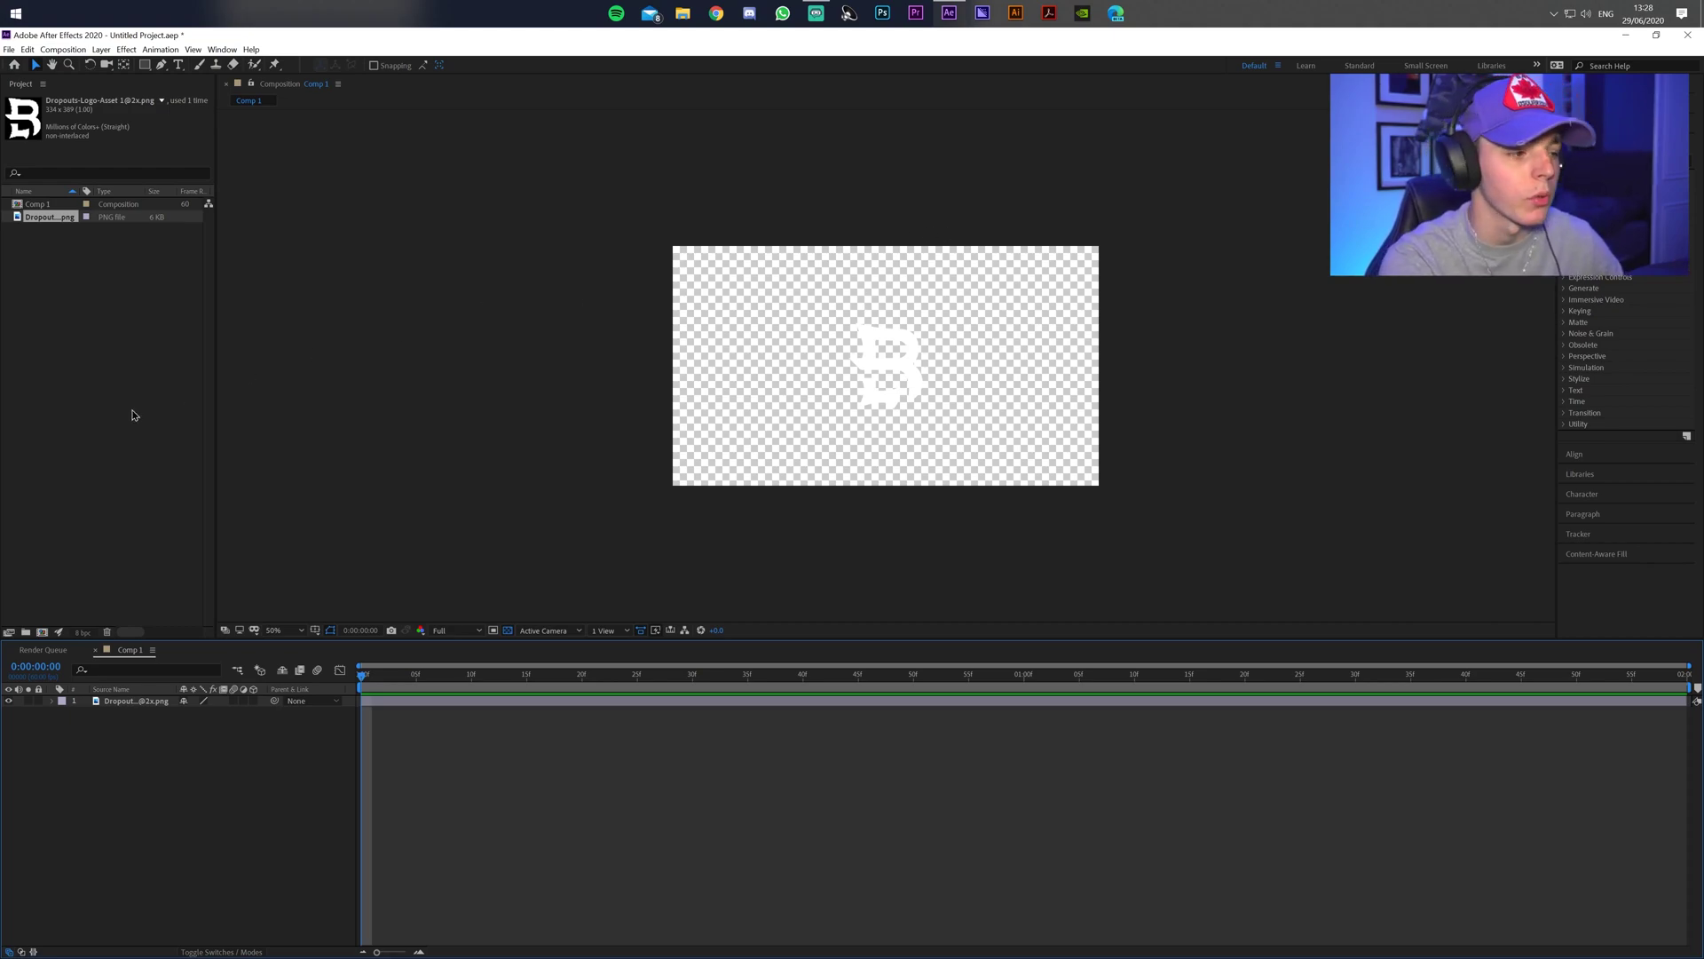
Lock the logo layer and draw a dark blue rectangle shape extending past the upper, lower and right edges of the frame.
click(39, 701)
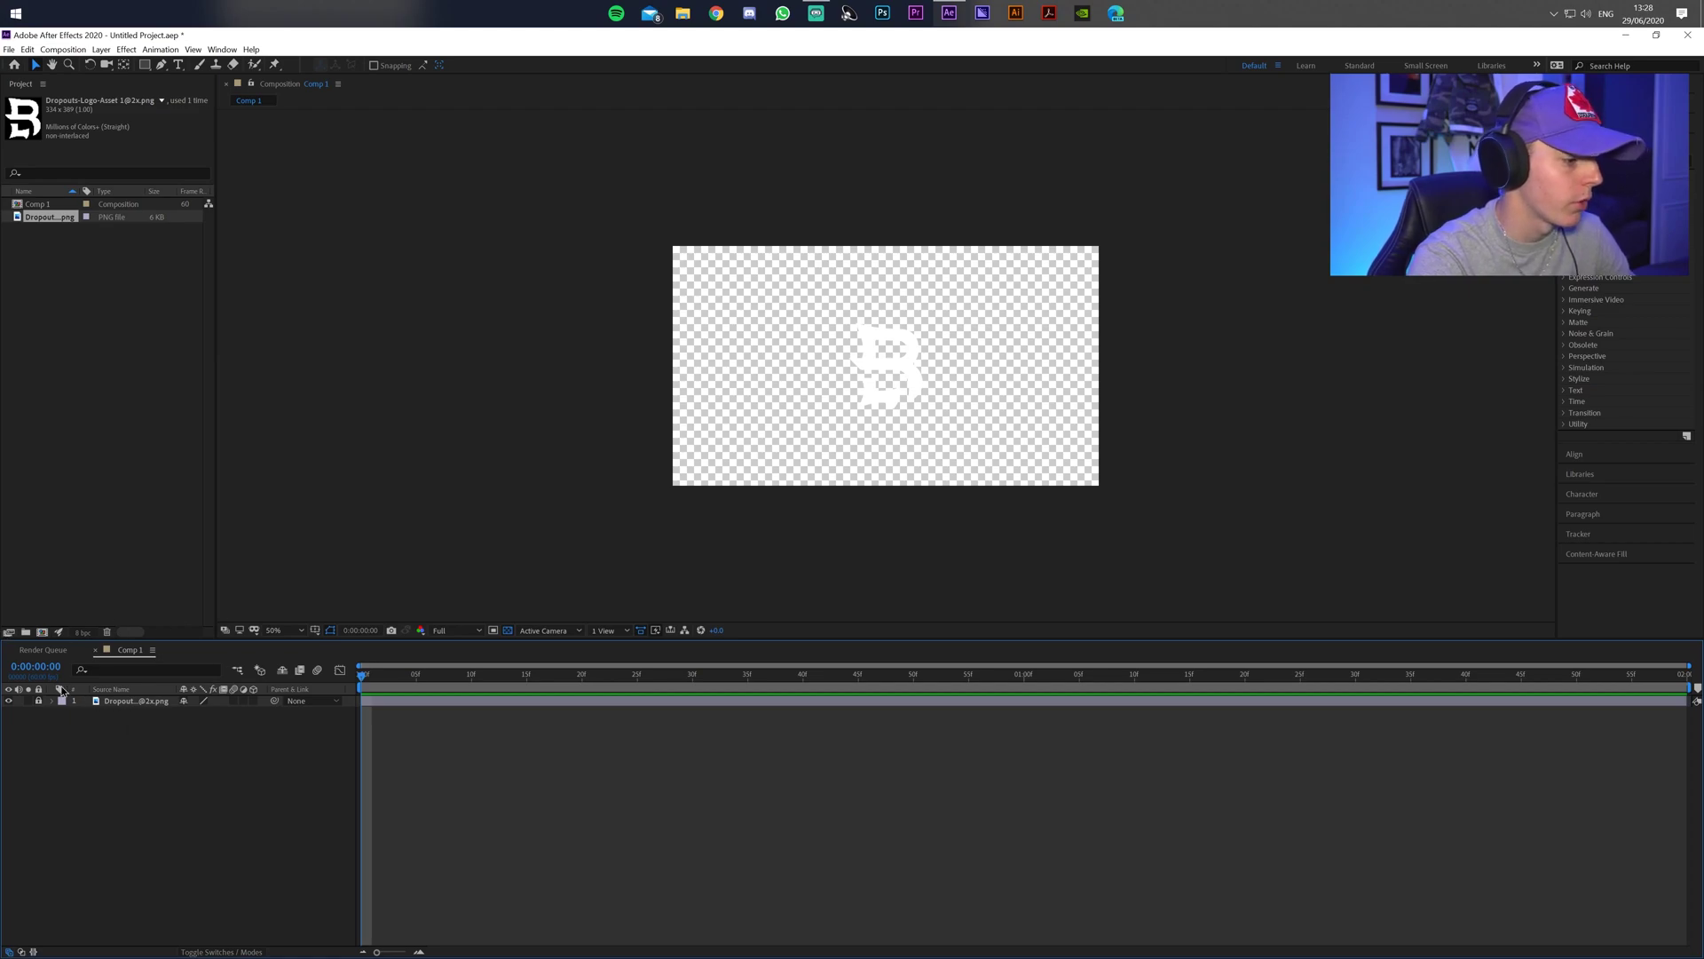
click(144, 68)
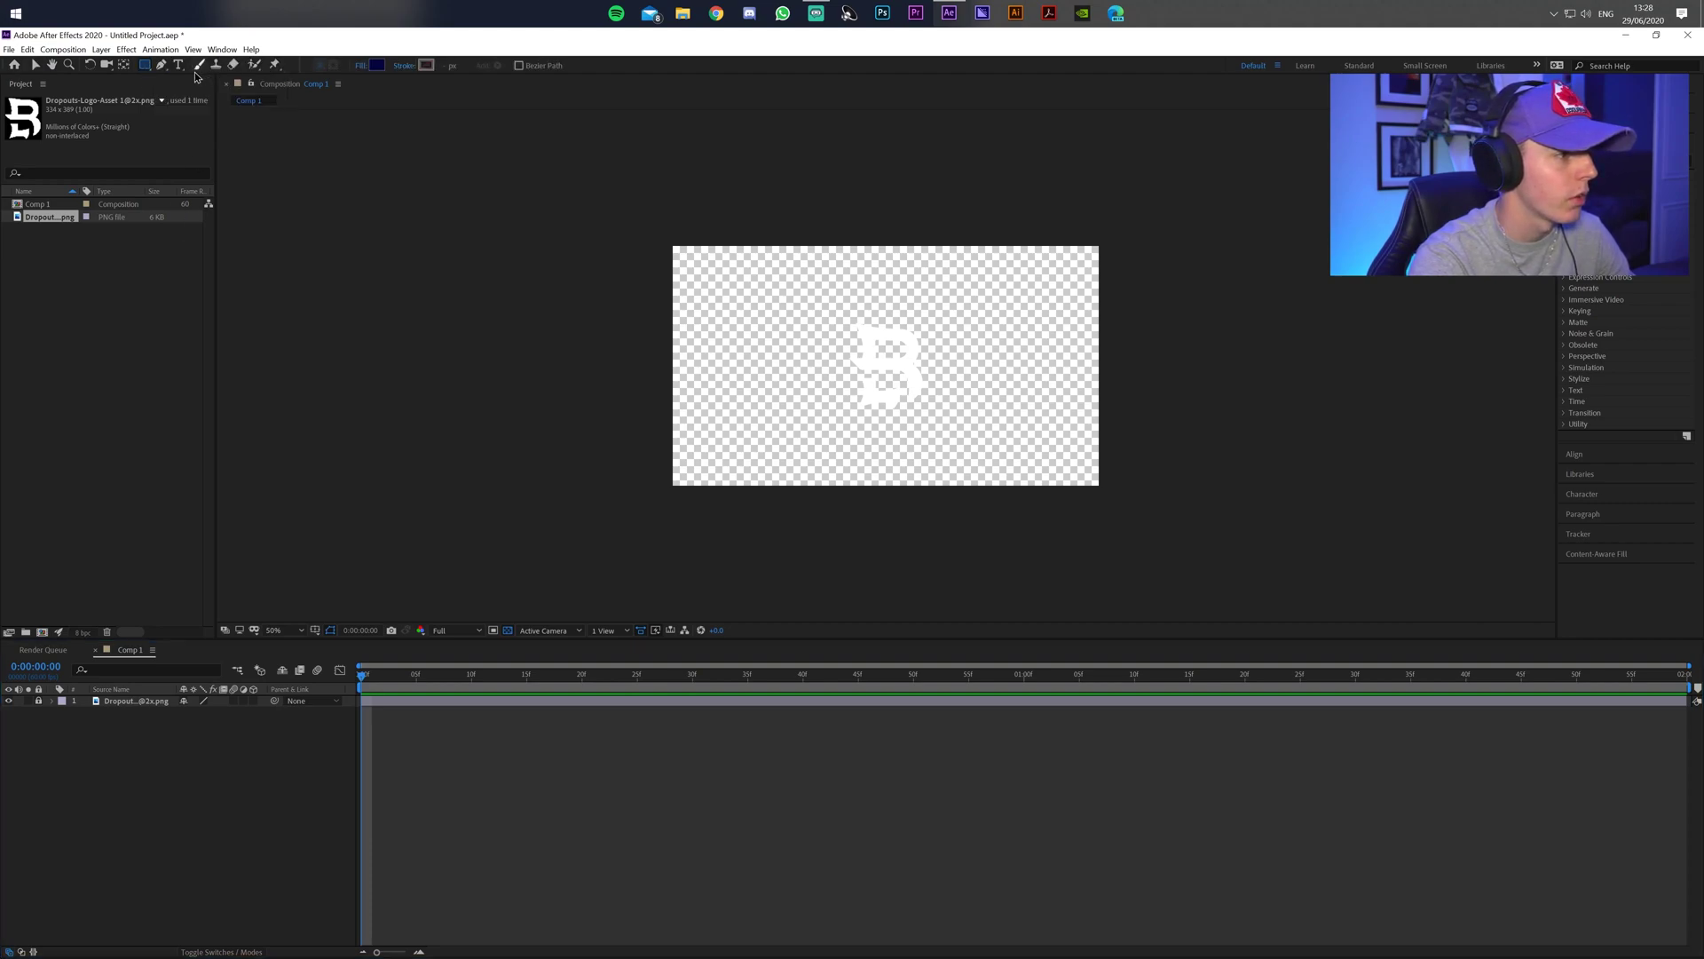
drag(725, 551, 1347, 218)
key(v)
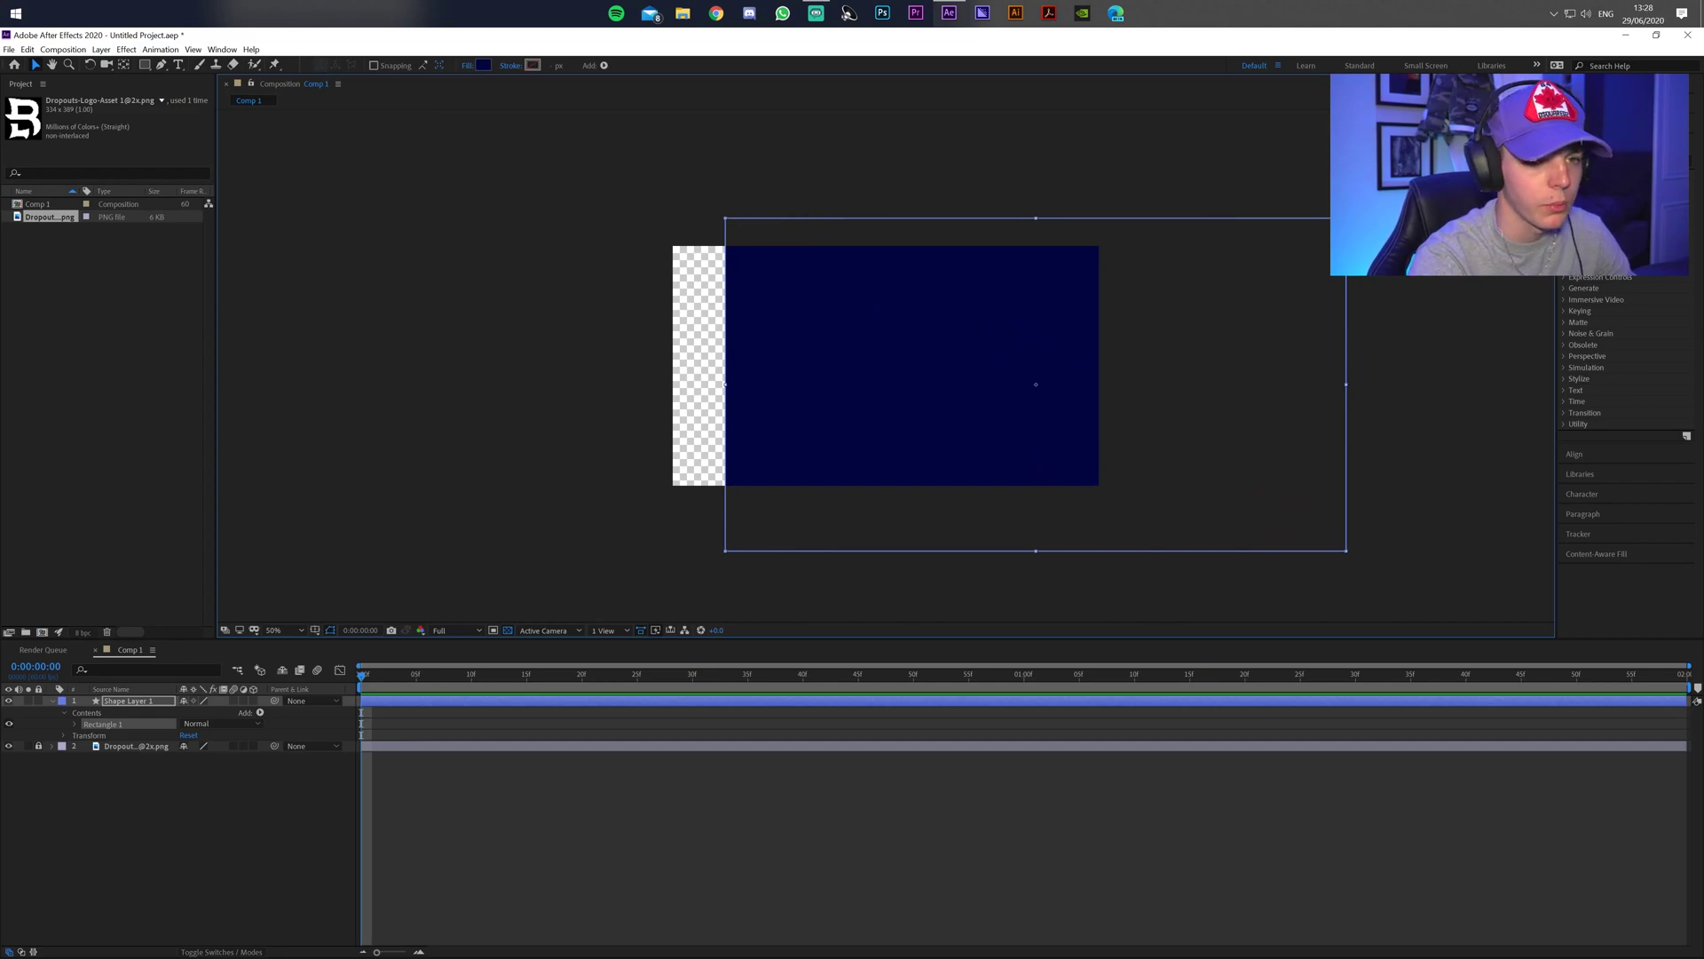
Rotate the rectangle about 45 degrees into a diamond and park it outside the frame beyond the lower-right corner.
drag(1350, 222, 975, 234)
drag(962, 444, 717, 220)
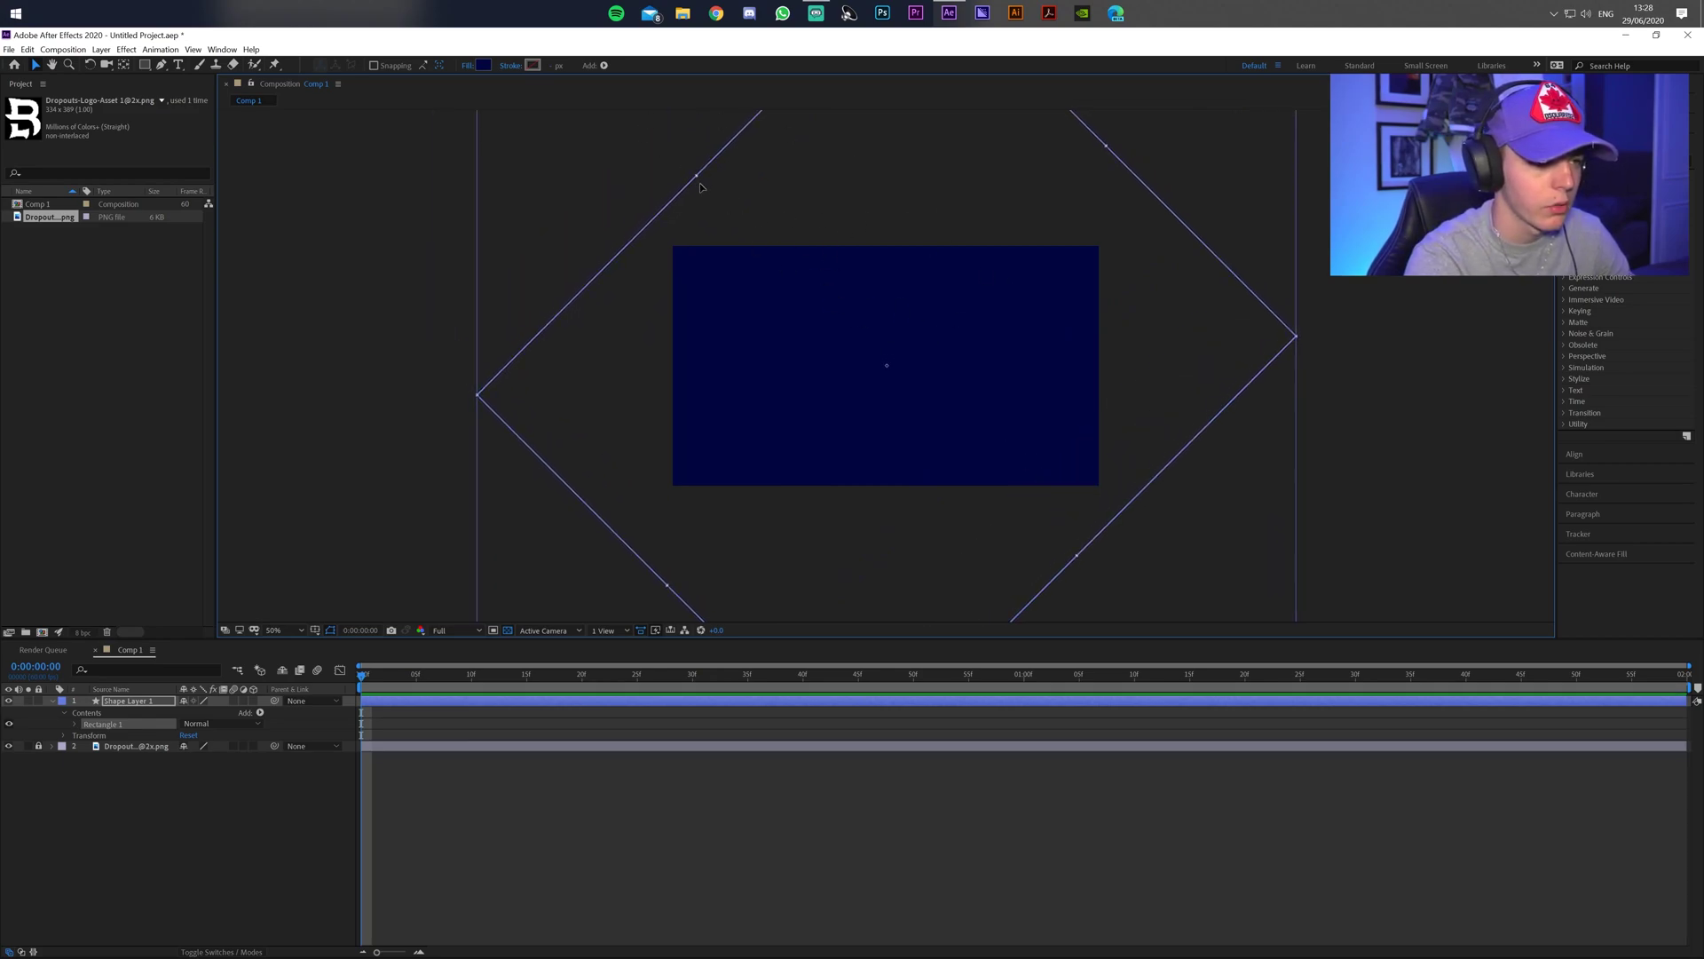
drag(827, 277, 1152, 533)
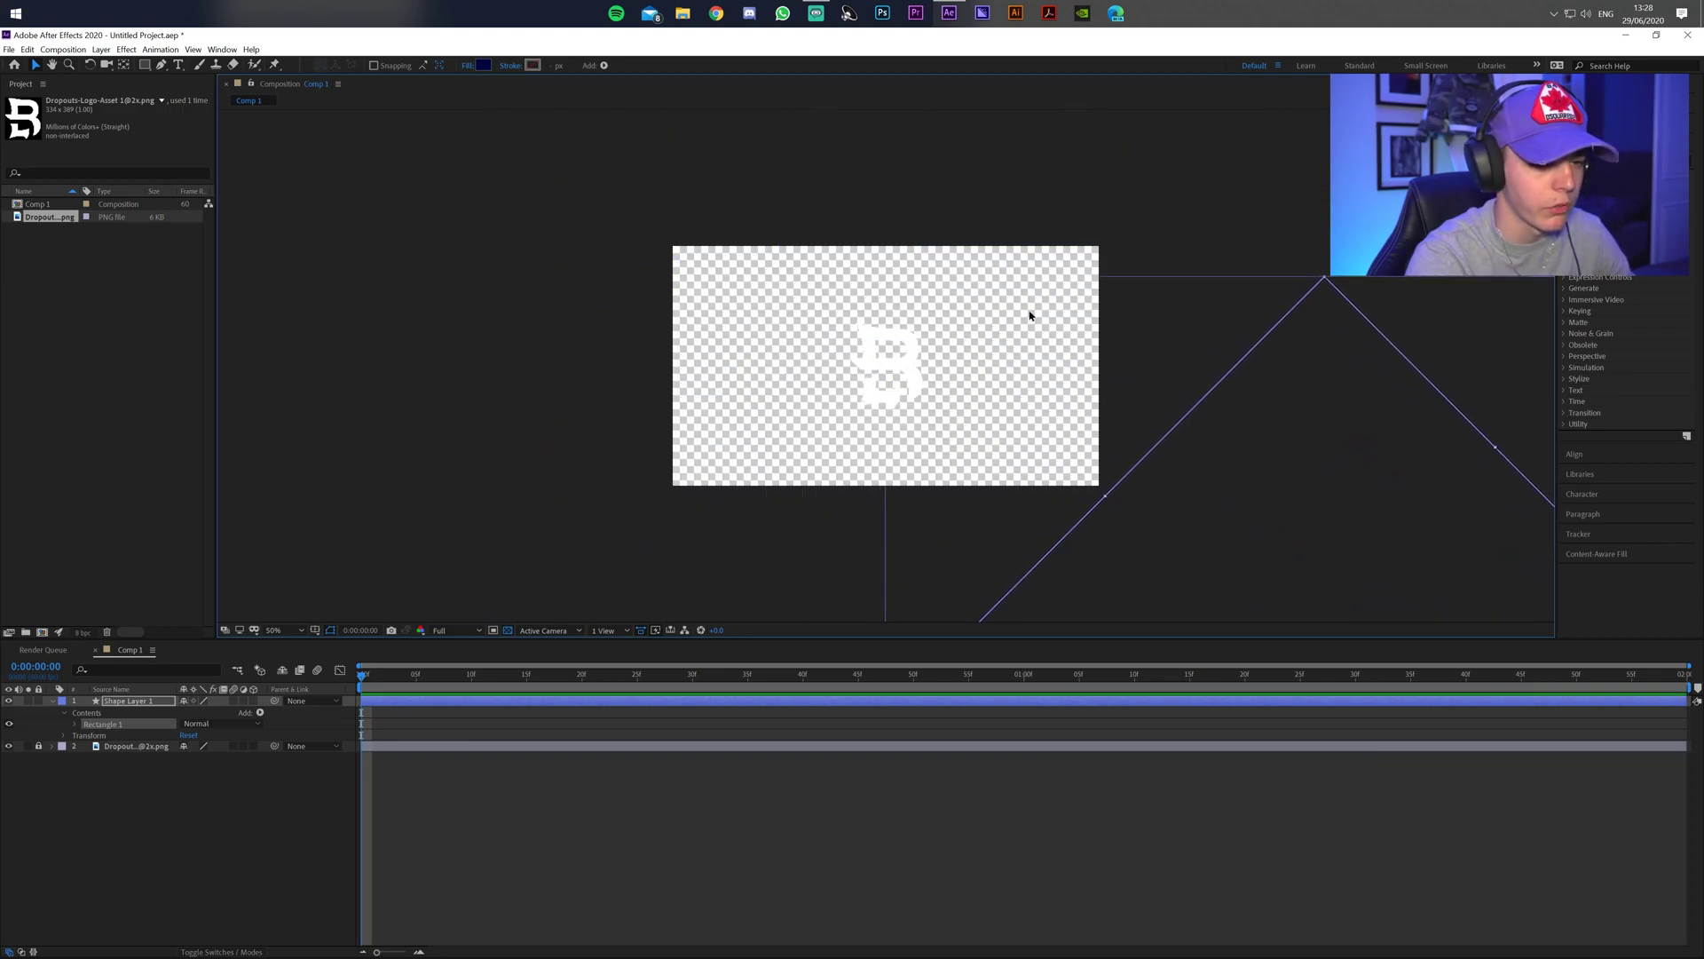
click(1201, 168)
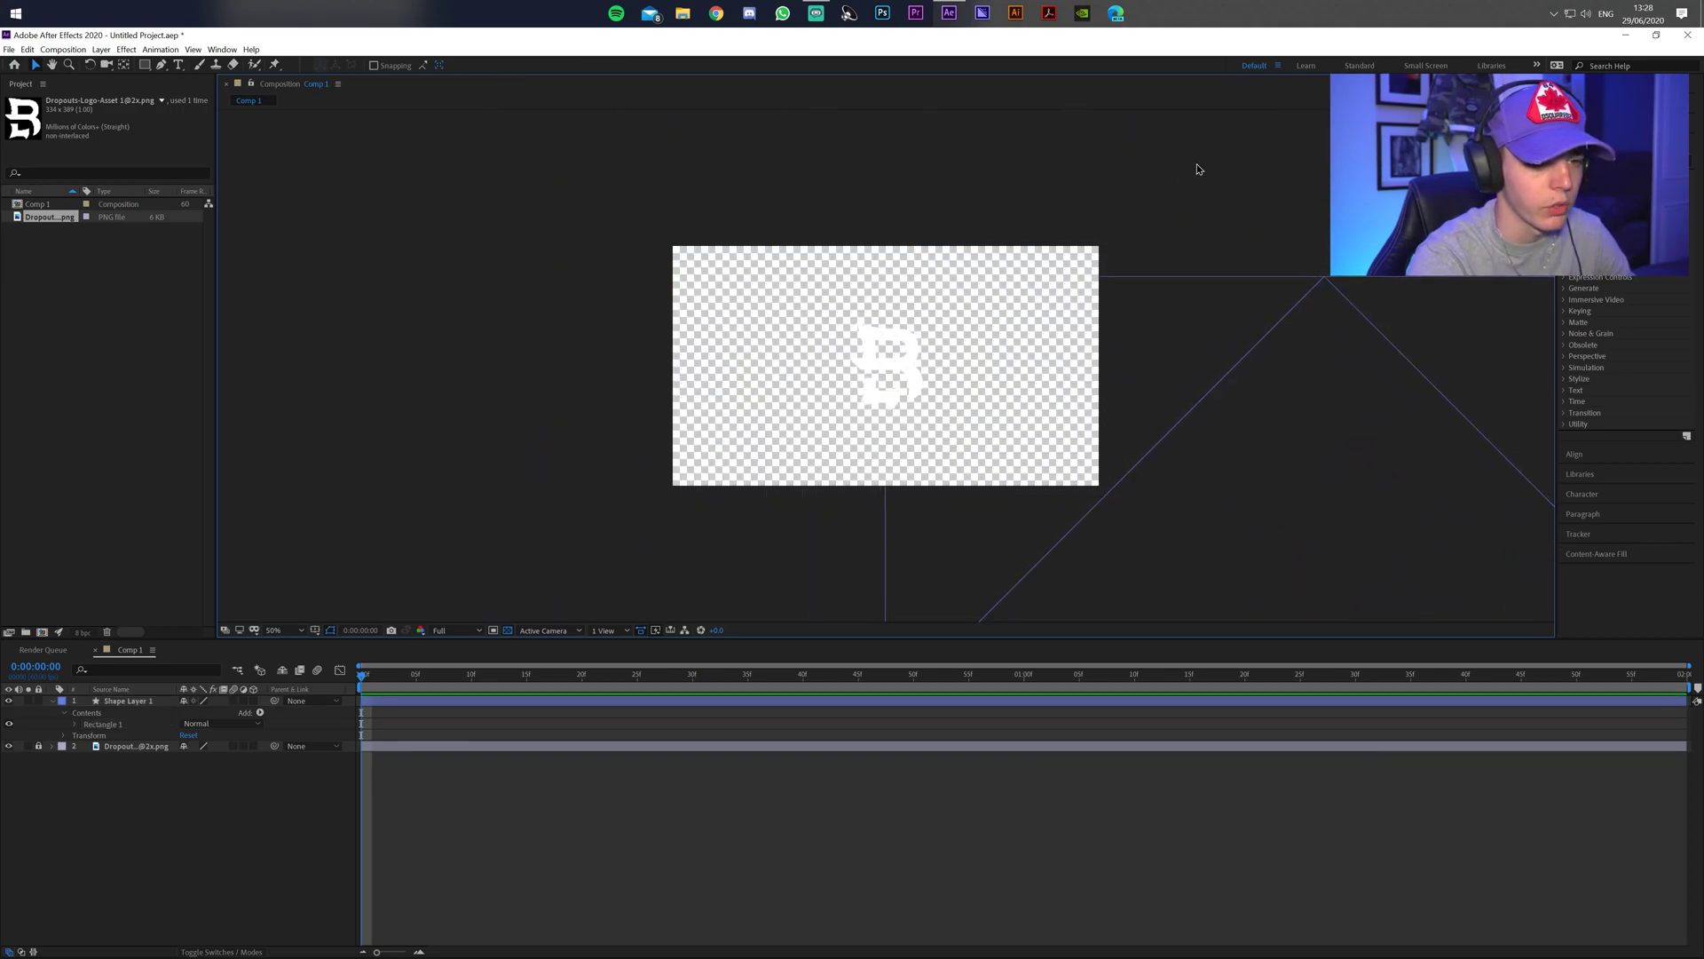
Reveal Shape Layer 1's Transform properties and set a starting Position keyframe at 0:00:00:00.
click(62, 700)
click(53, 701)
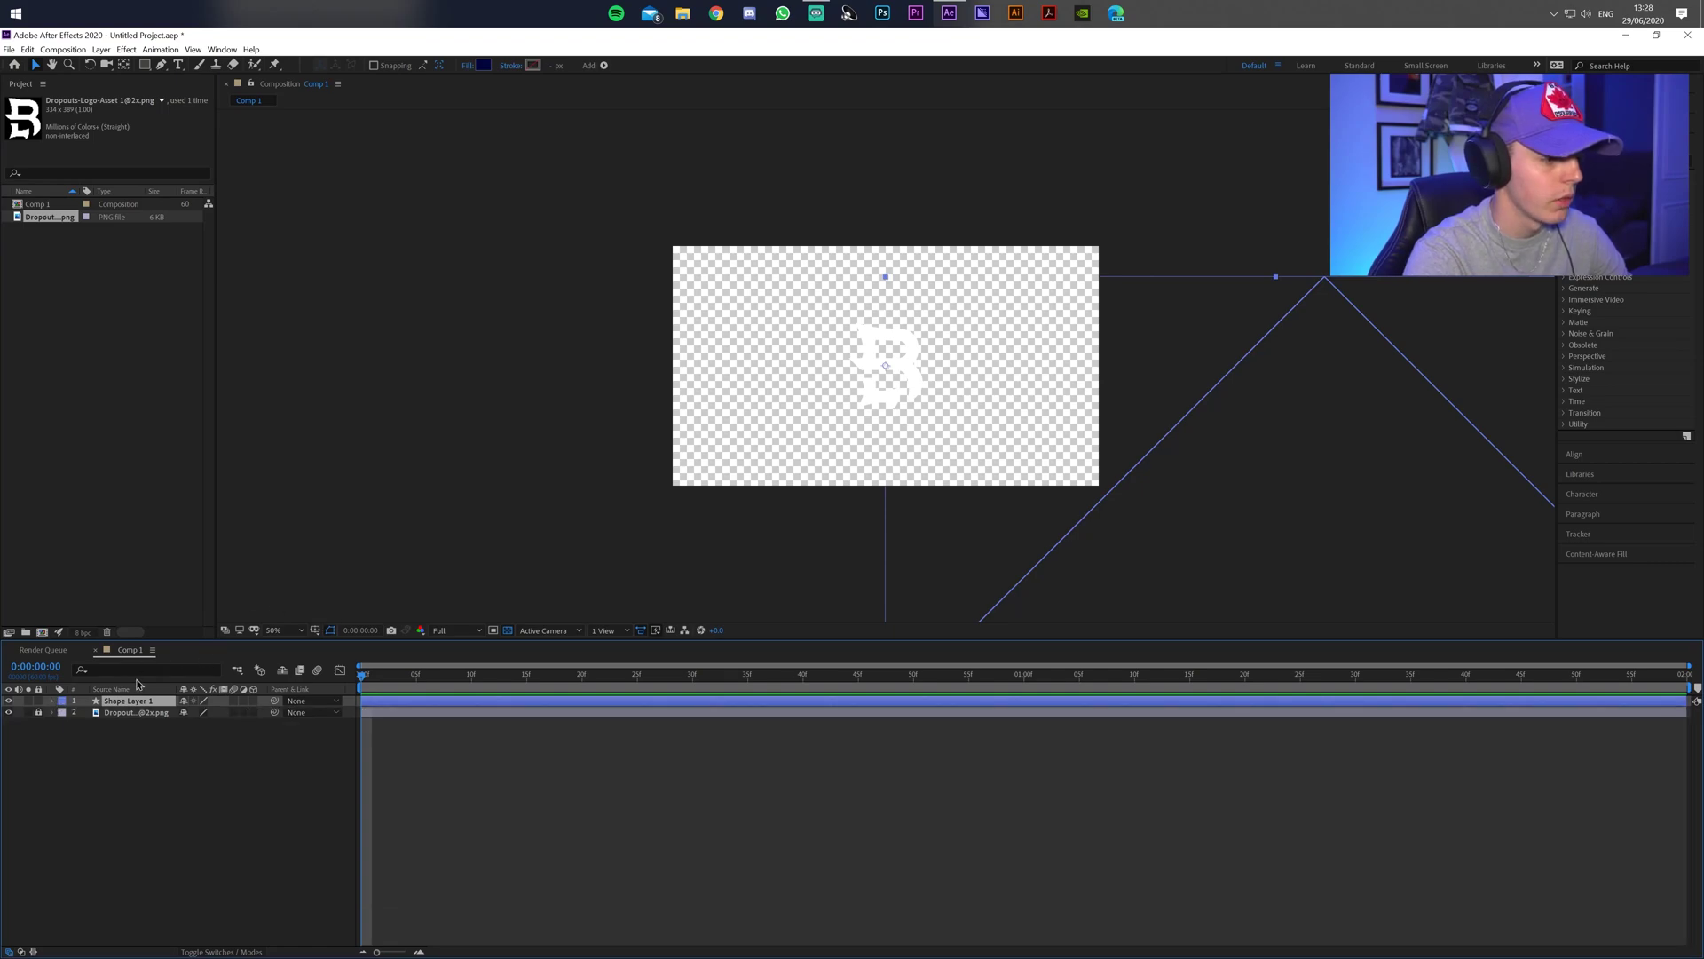
drag(107, 708, 148, 701)
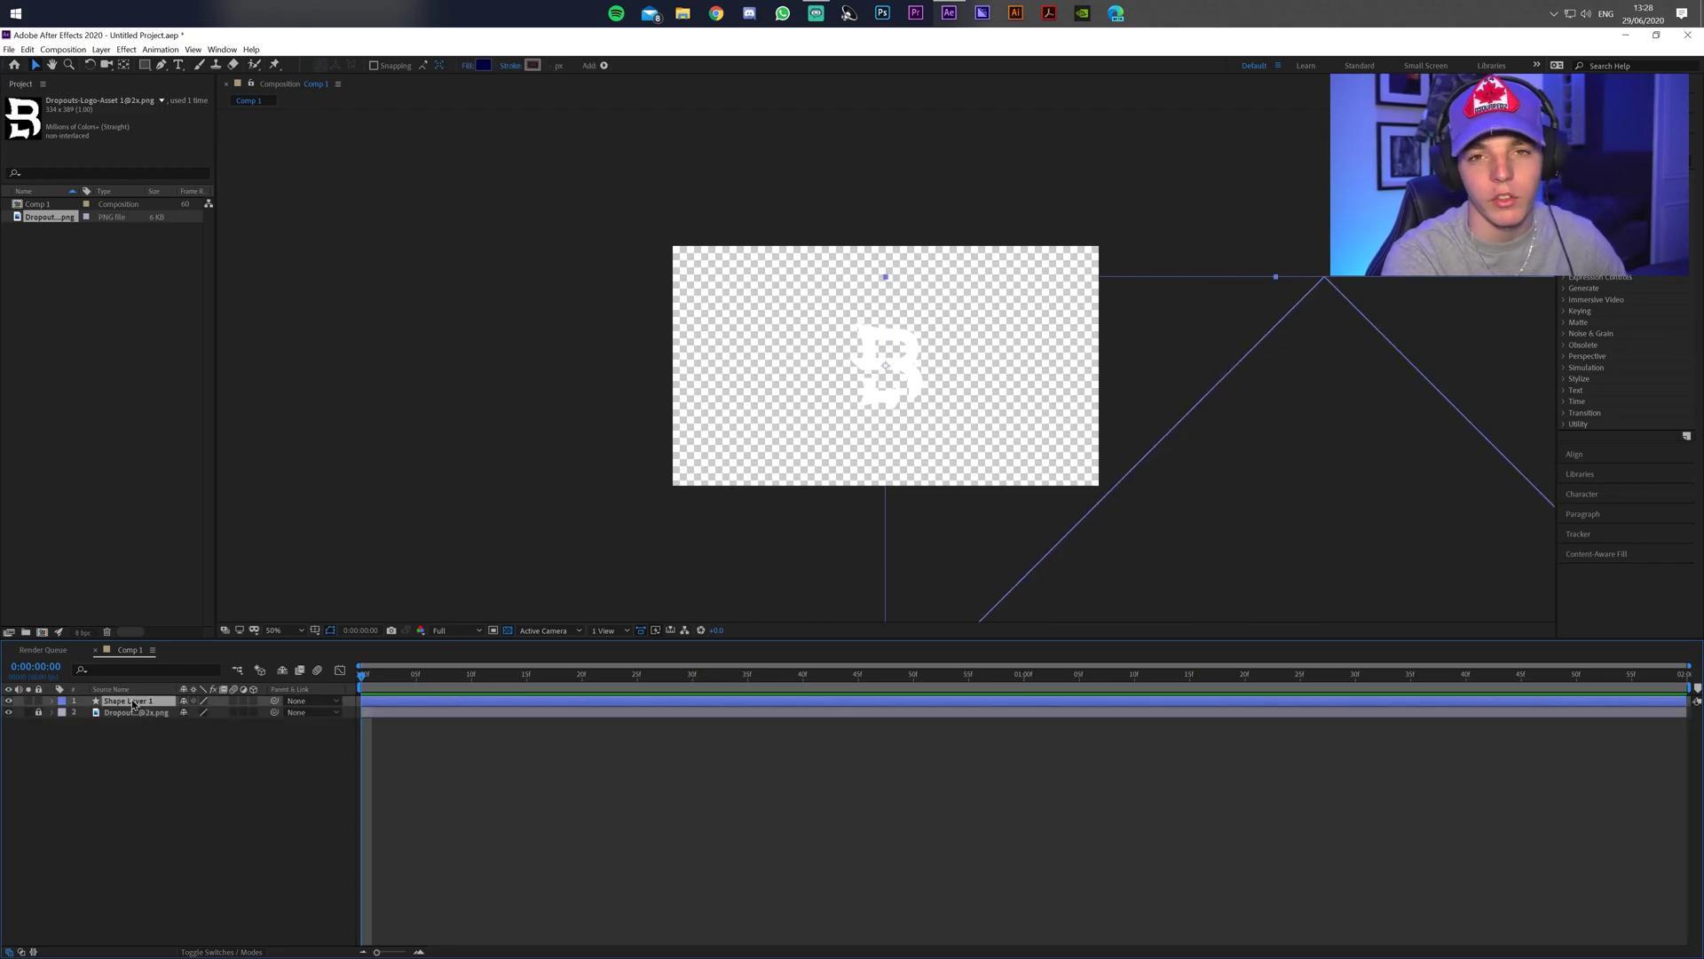
click(53, 702)
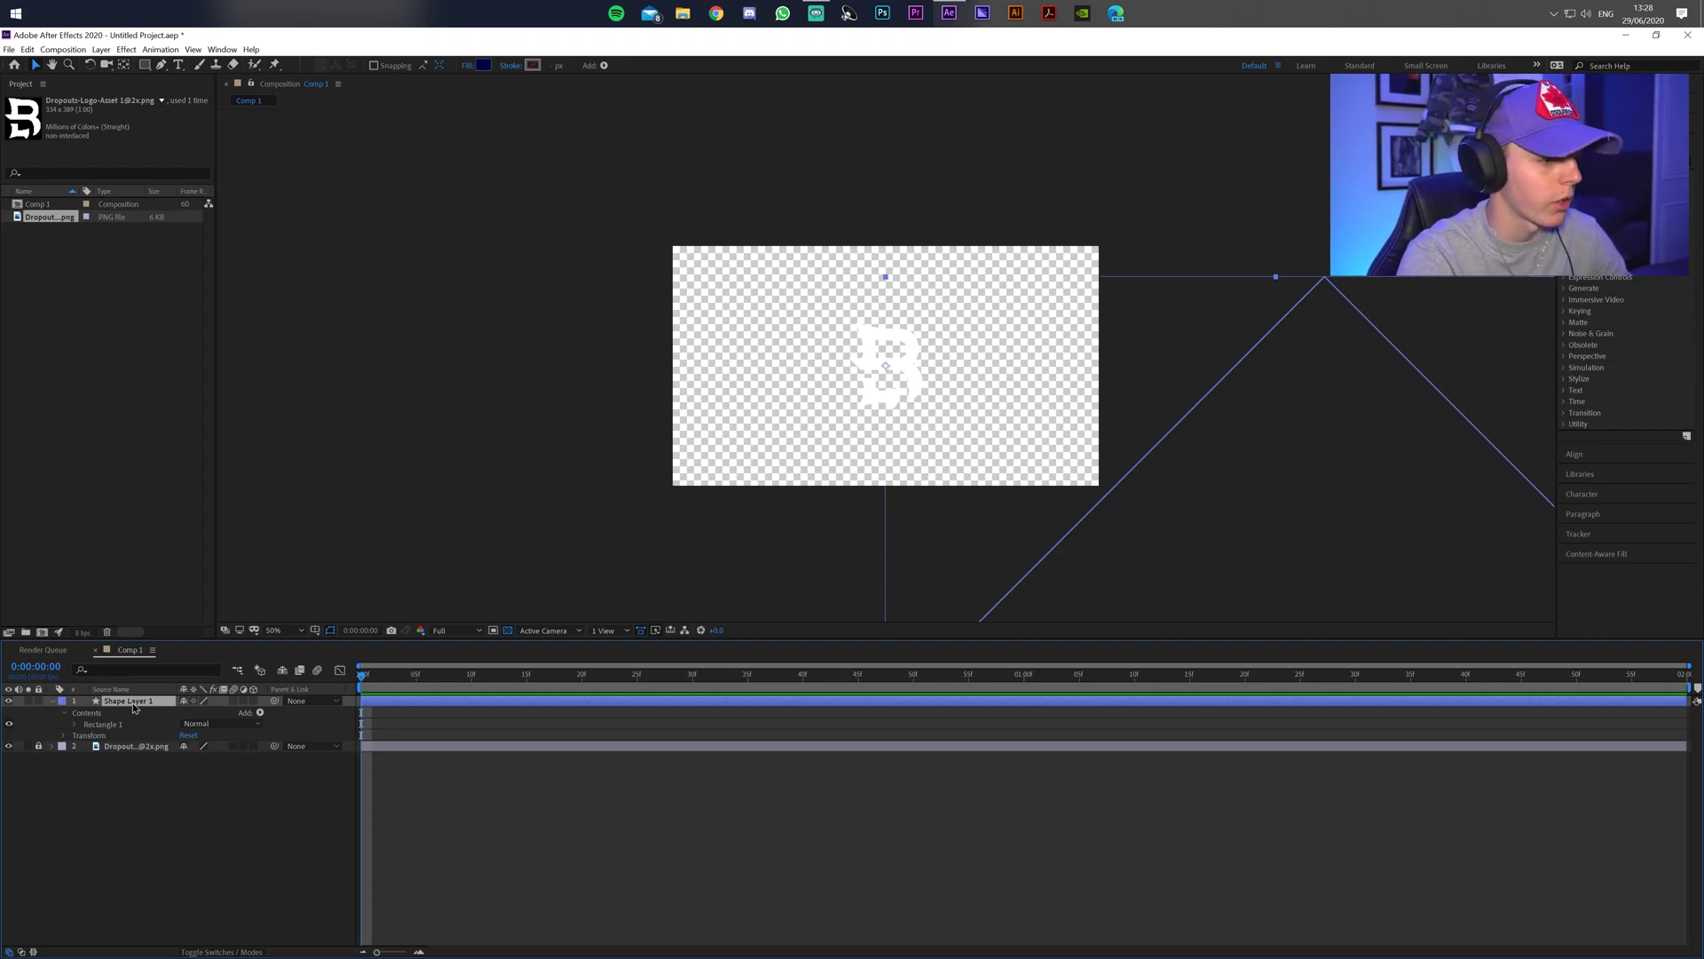
click(66, 736)
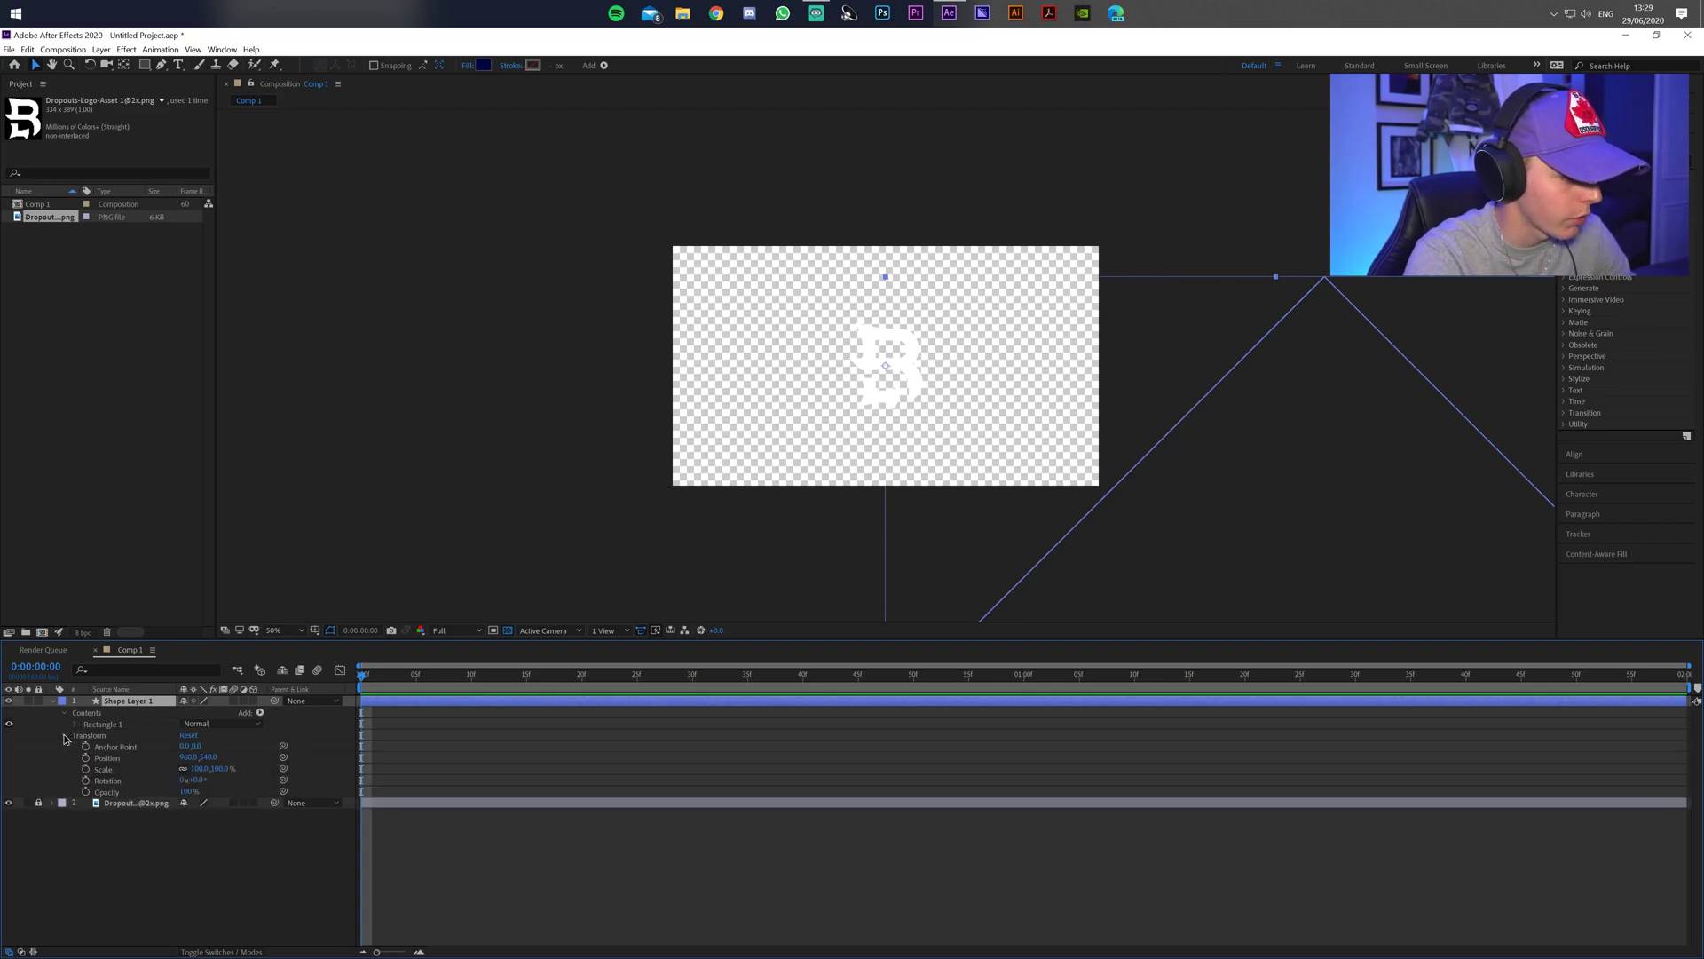
click(86, 759)
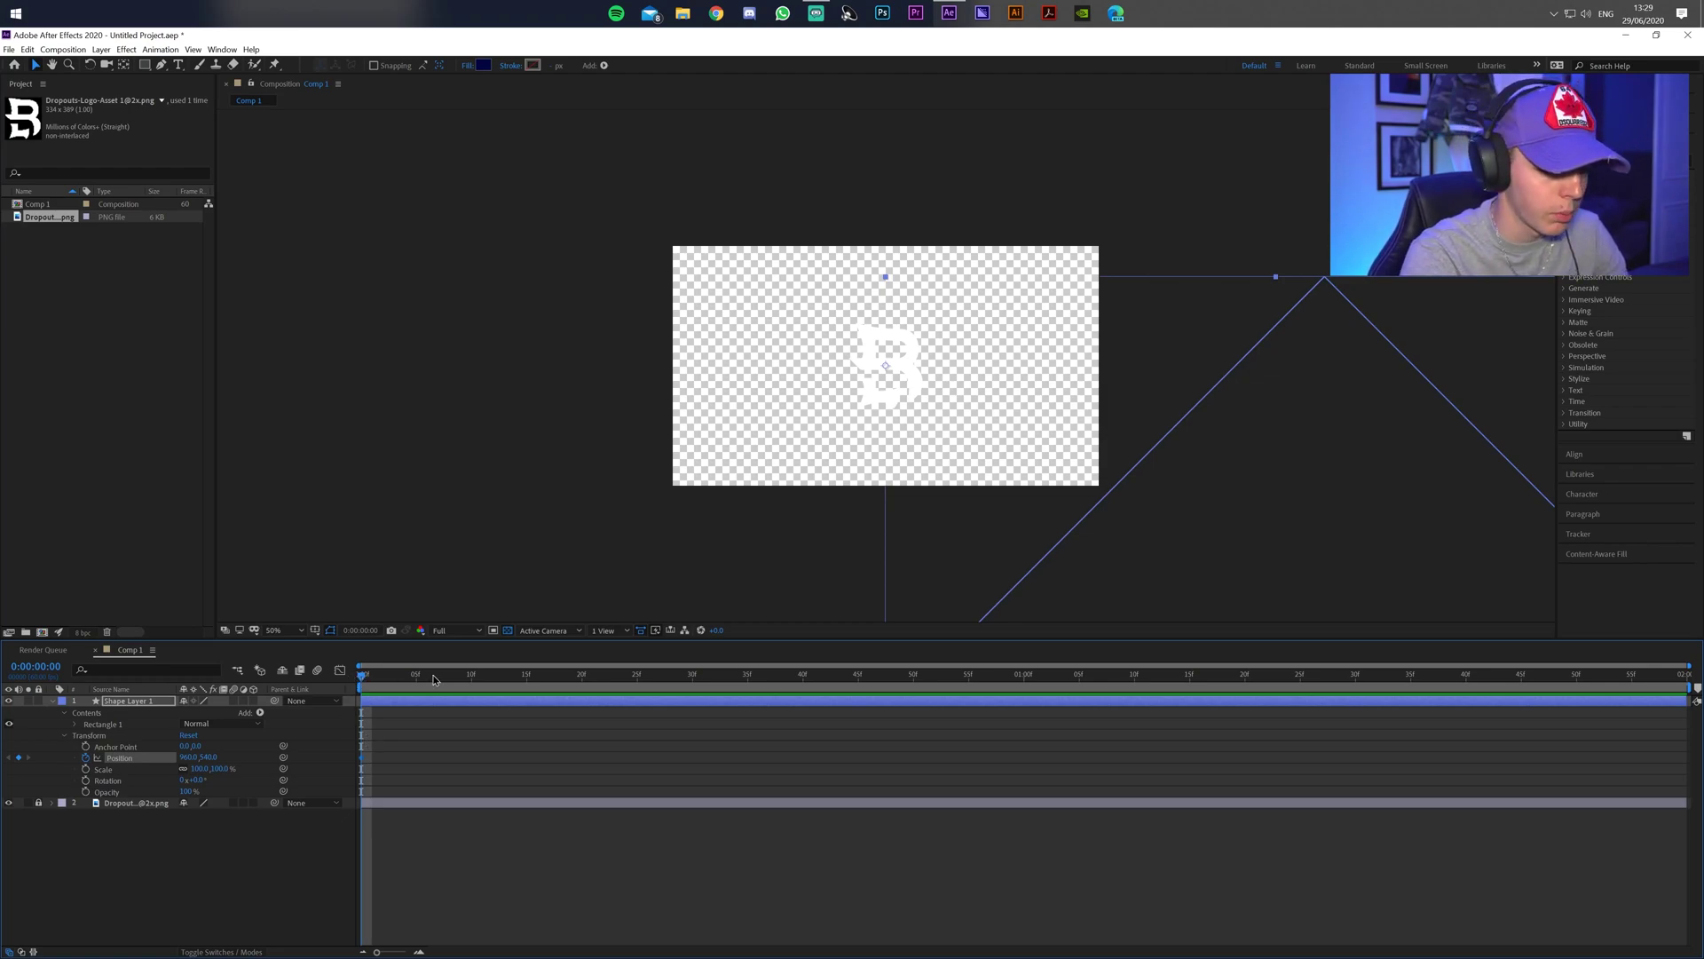
At 0:00:01:00, move the diamond diagonally across the frame until it sits outside beyond the upper-left corner.
click(1025, 680)
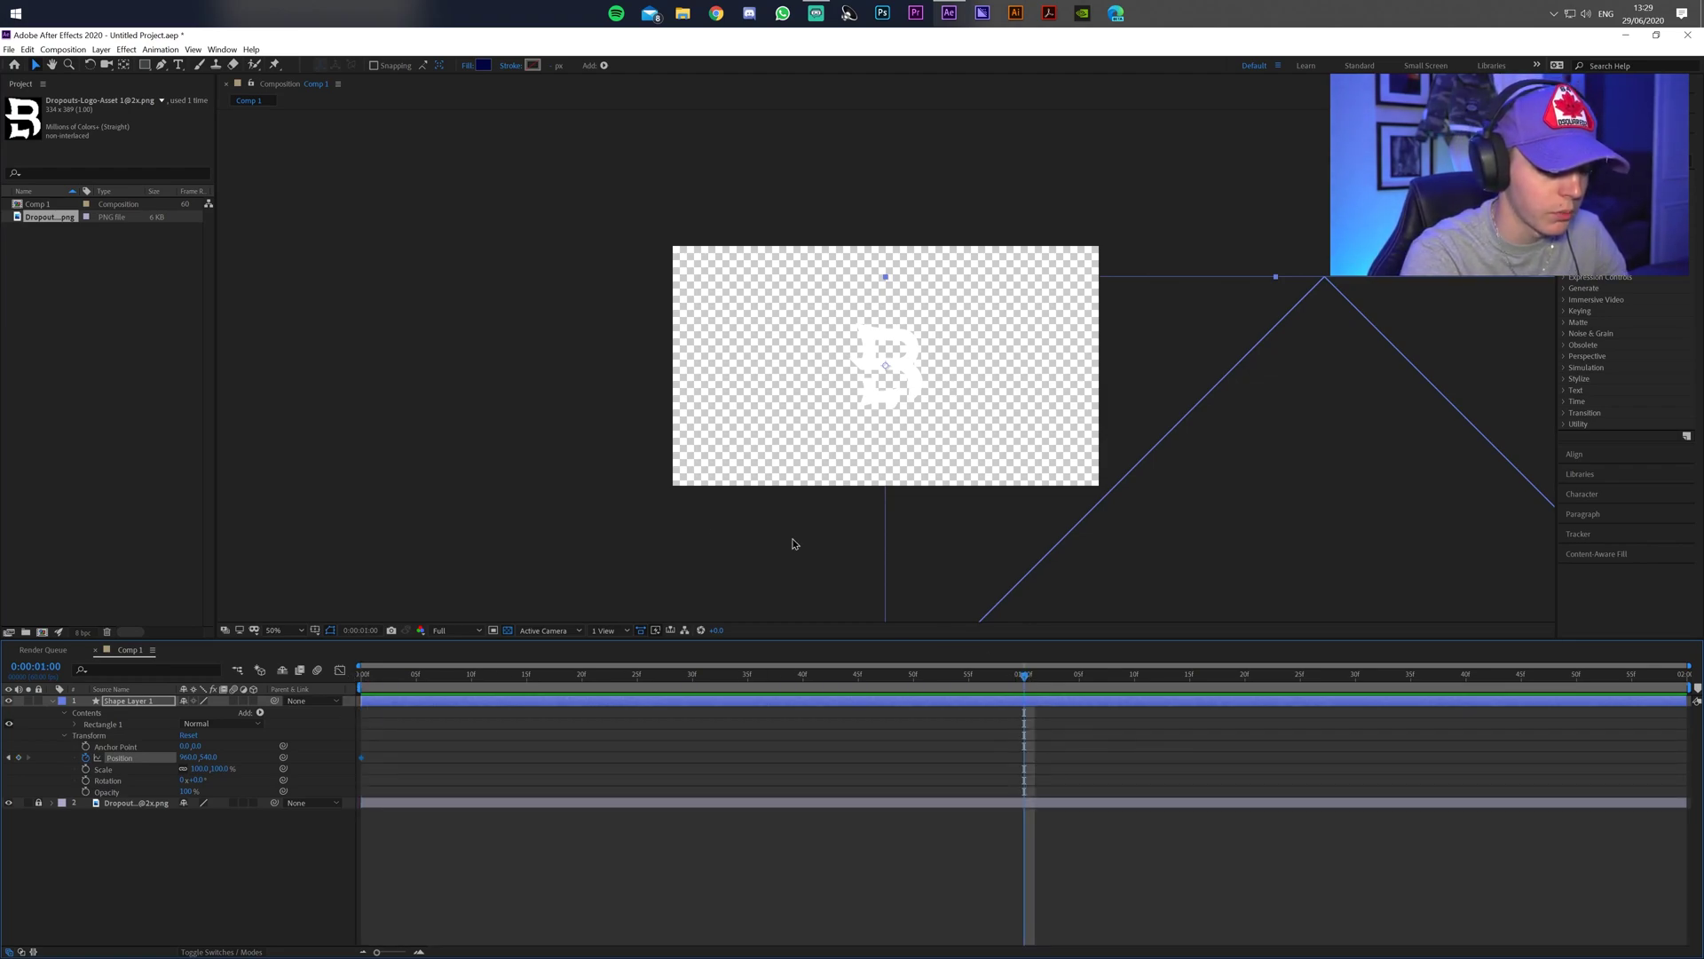
drag(1288, 520, 821, 182)
drag(1160, 460, 656, 214)
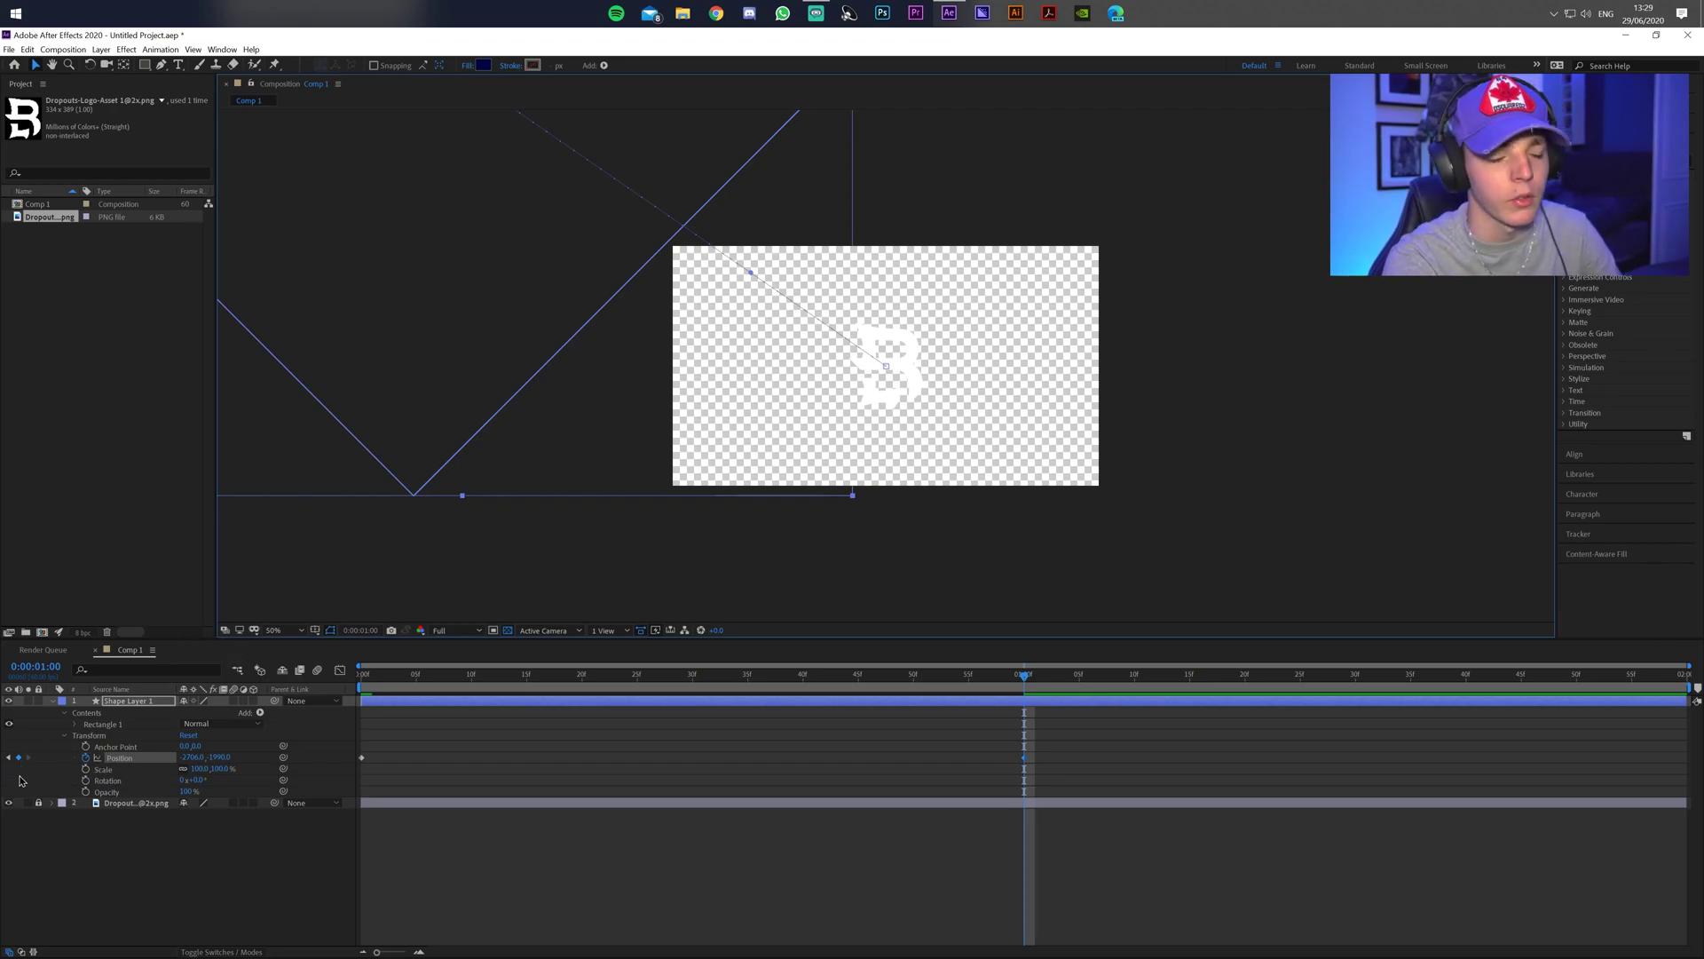
Return to the start of the timeline and preview the diamond's diagonal sweep across the logo.
click(1012, 734)
key(Page_Up)
key(Page_Up)
key(Page_Up)
key(Page_Up)
key(Home)
click(410, 501)
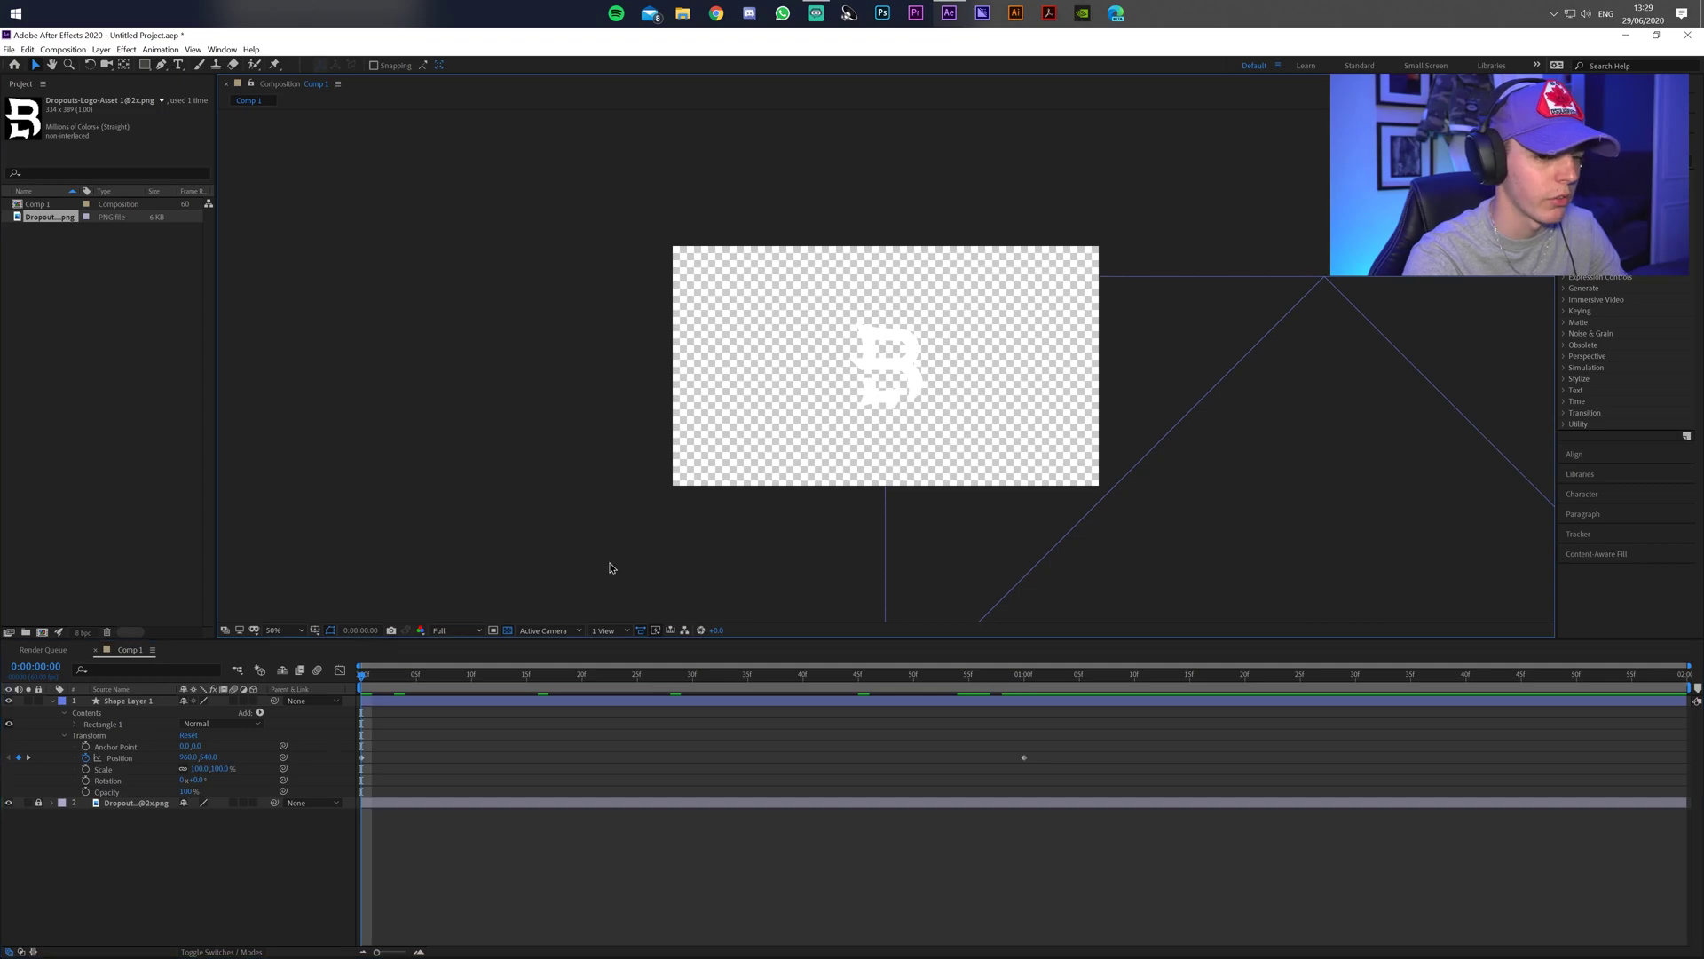
key(space)
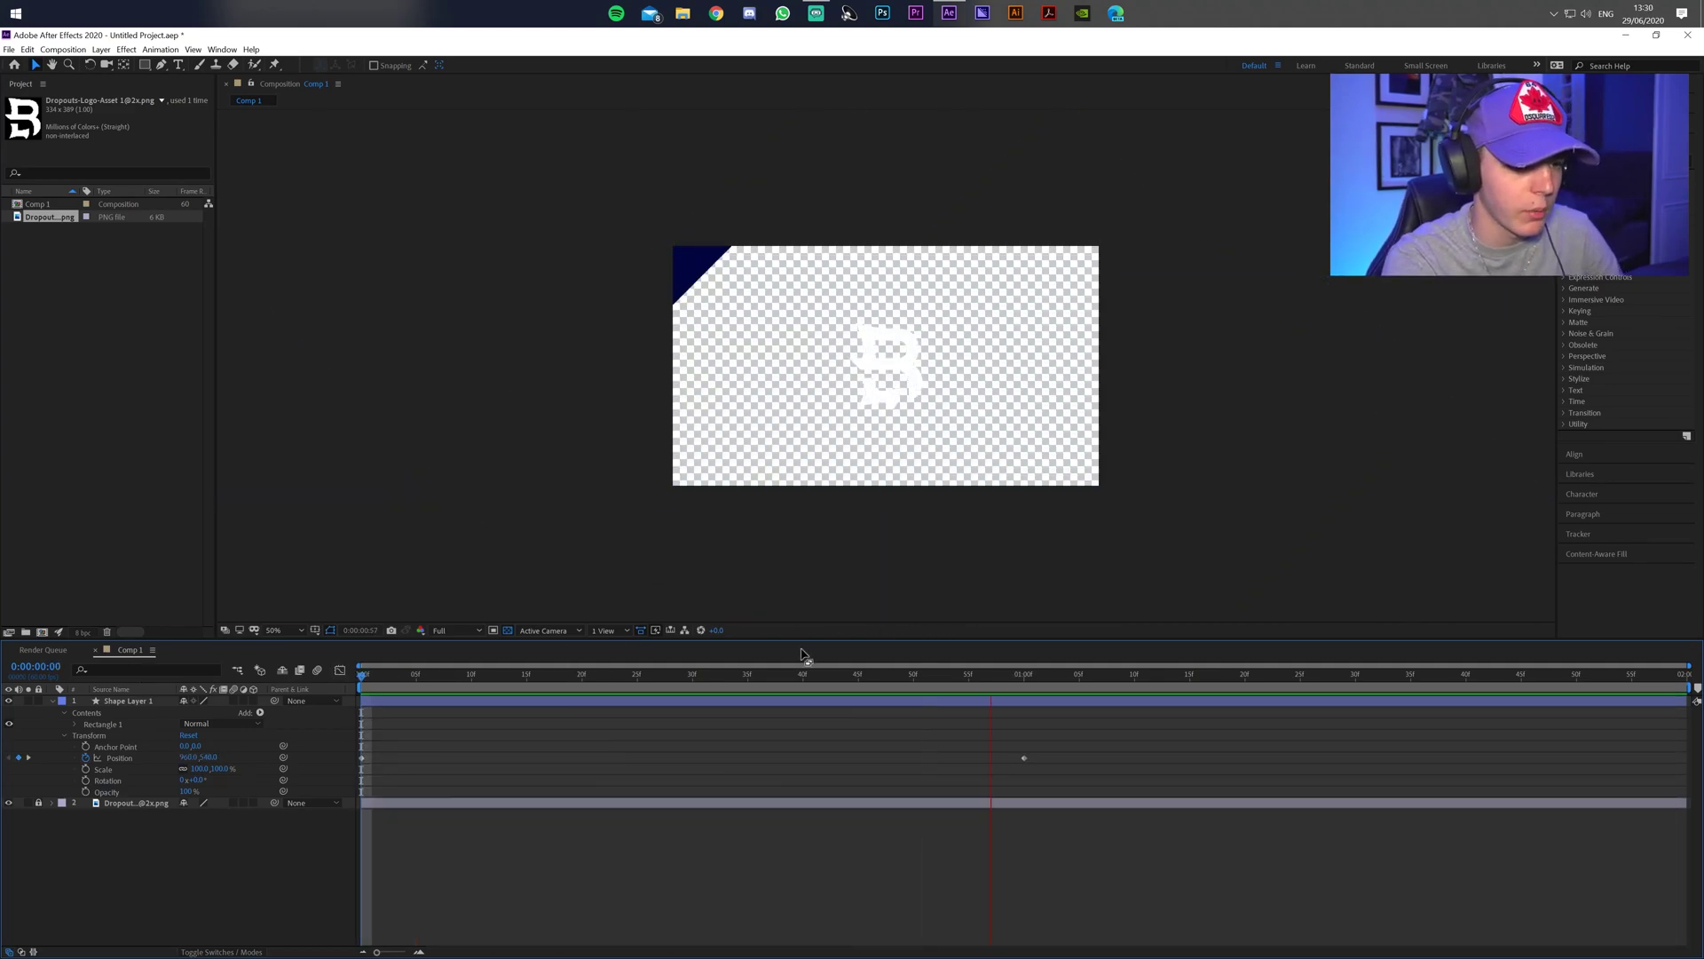
key(space)
Collapse Shape Layer 1's properties and duplicate the layer.
click(52, 701)
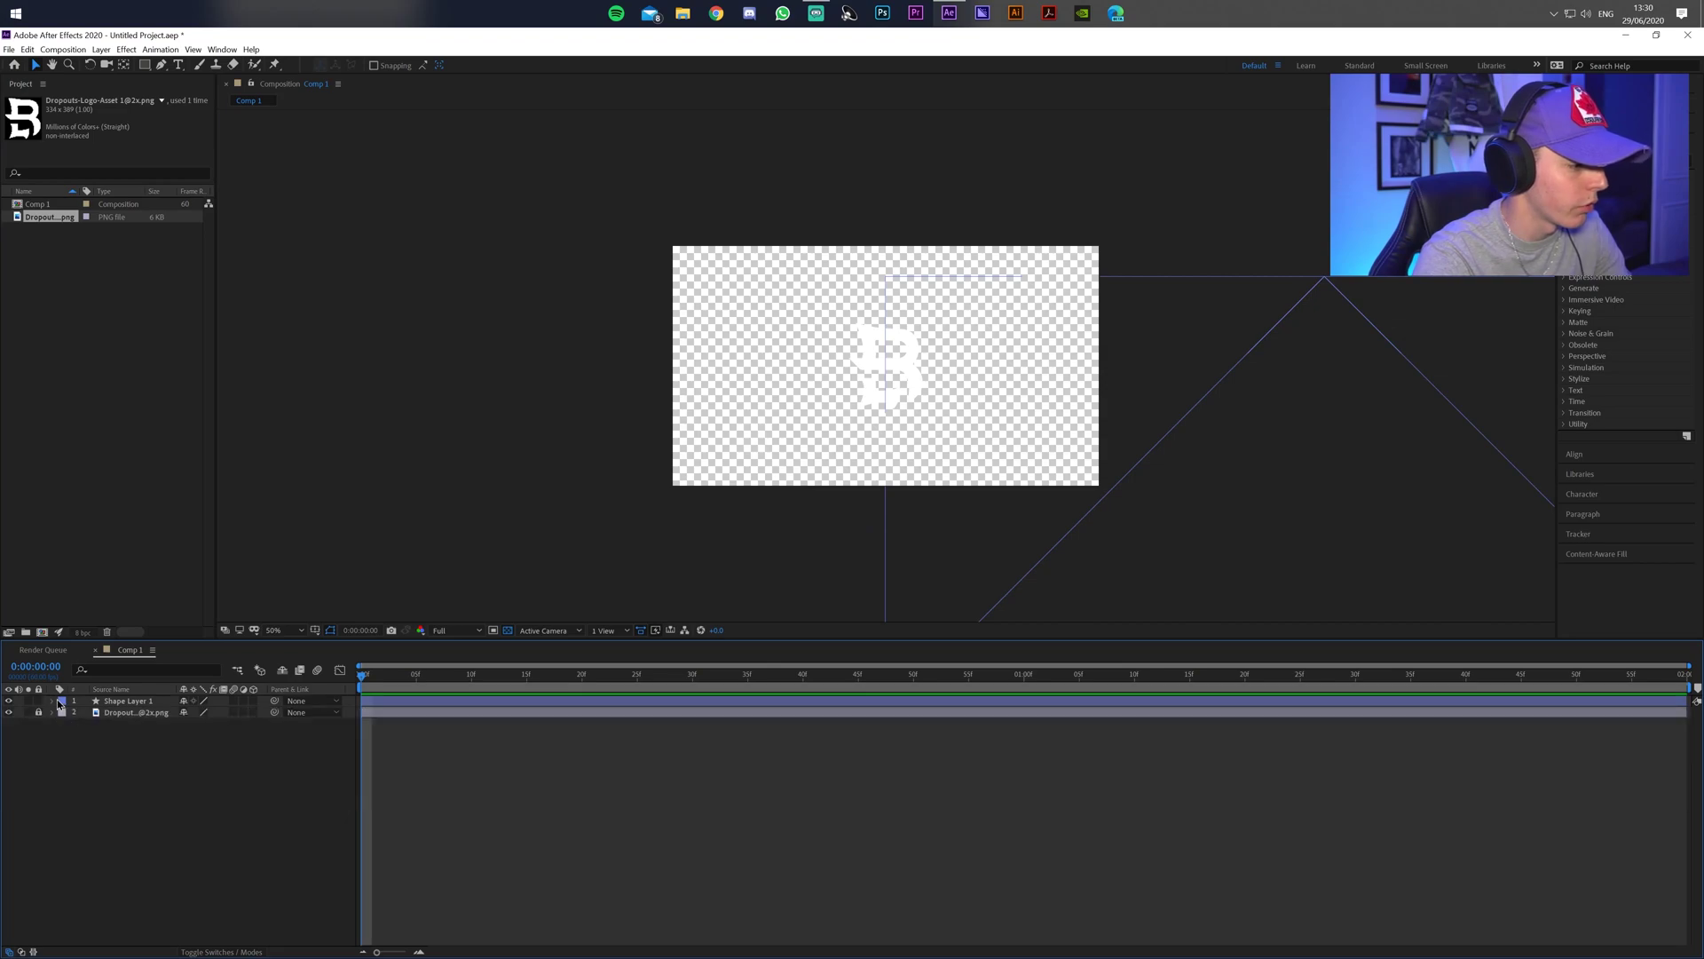
click(140, 704)
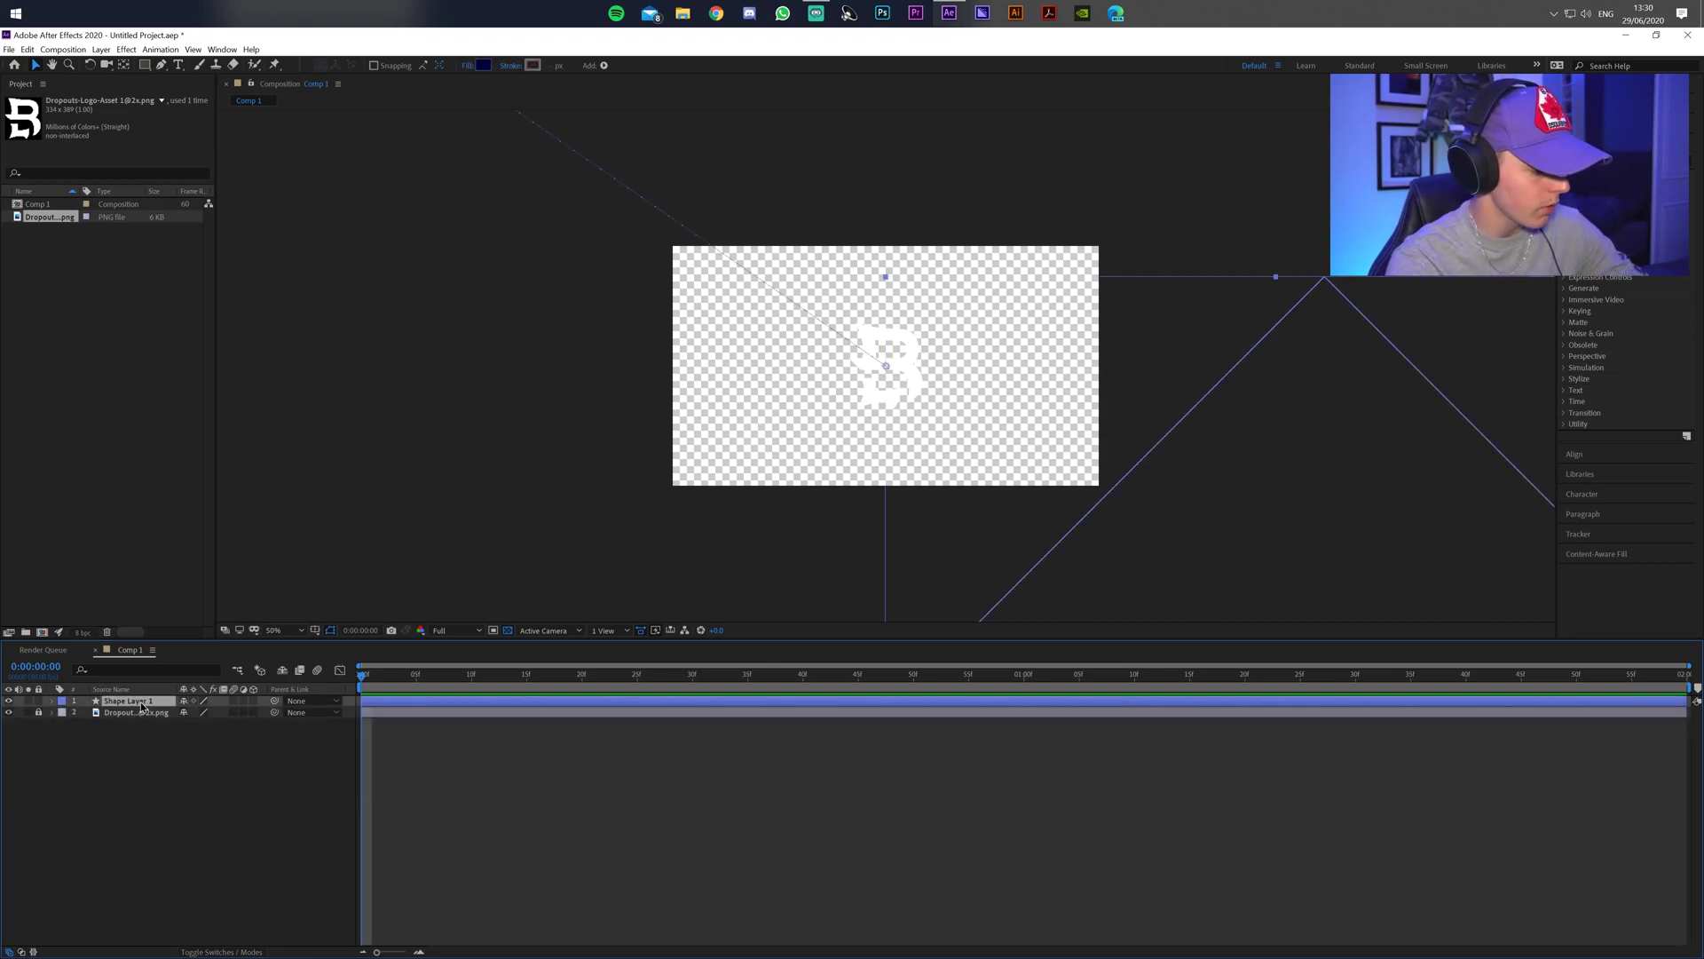
key(ctrl+d)
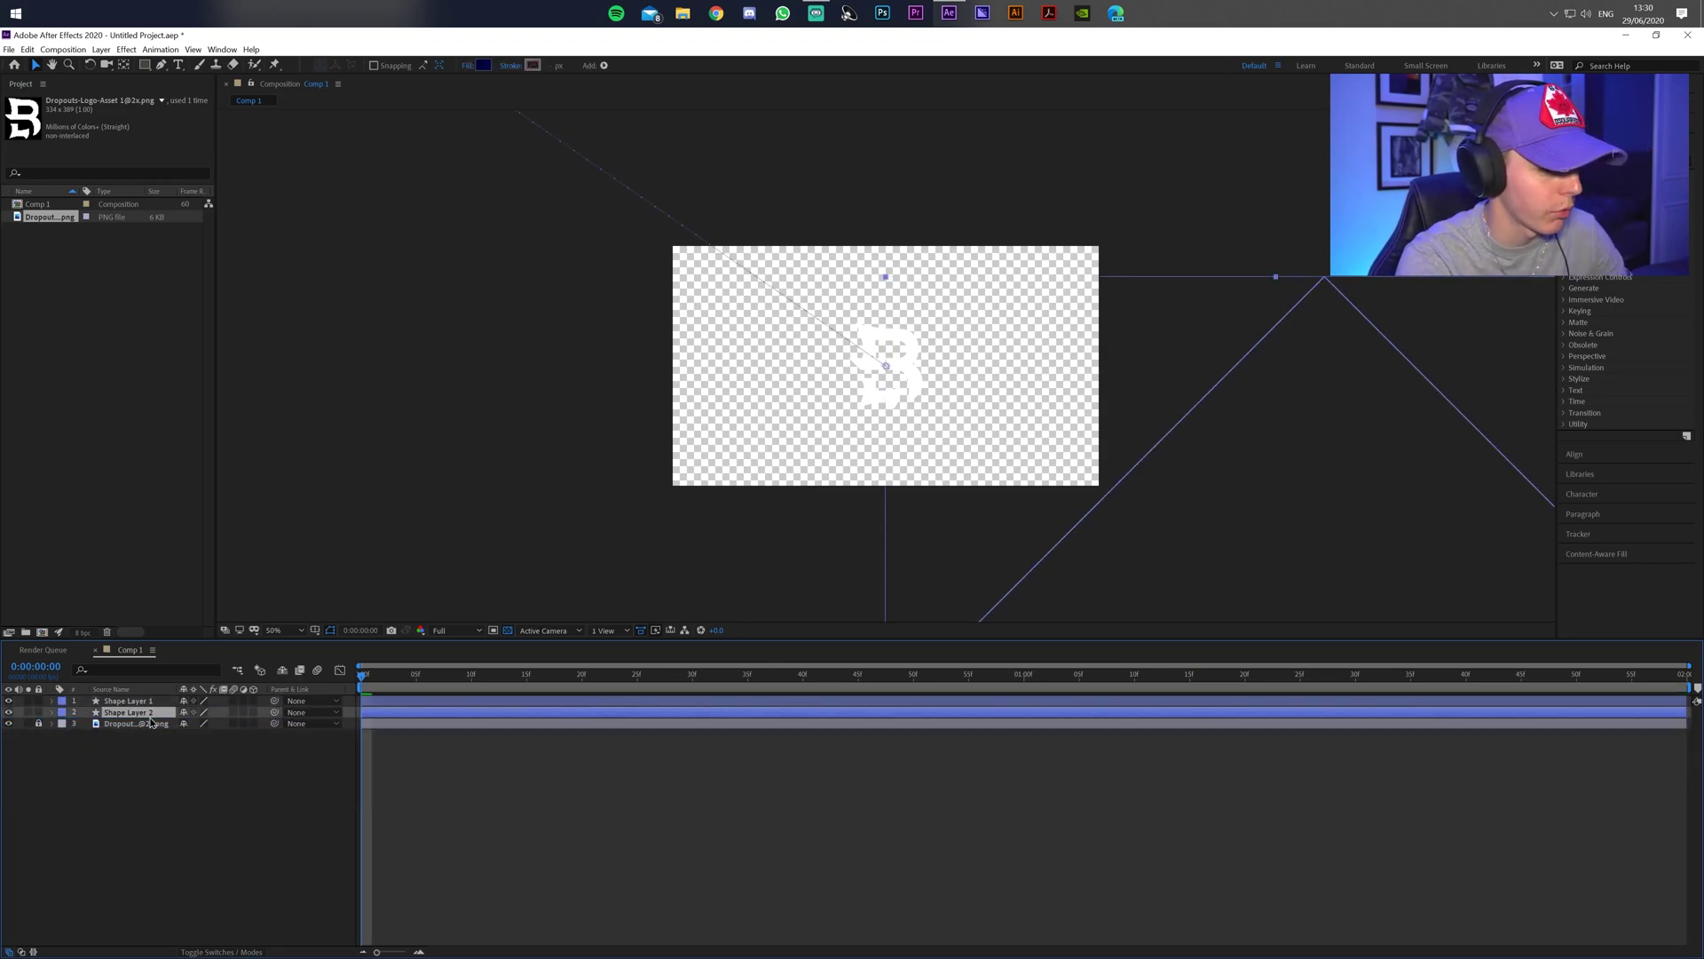
Reveal the duplicated shape layer's Transform properties and shift both Position keyframes so the first sits at 10 frames.
click(52, 713)
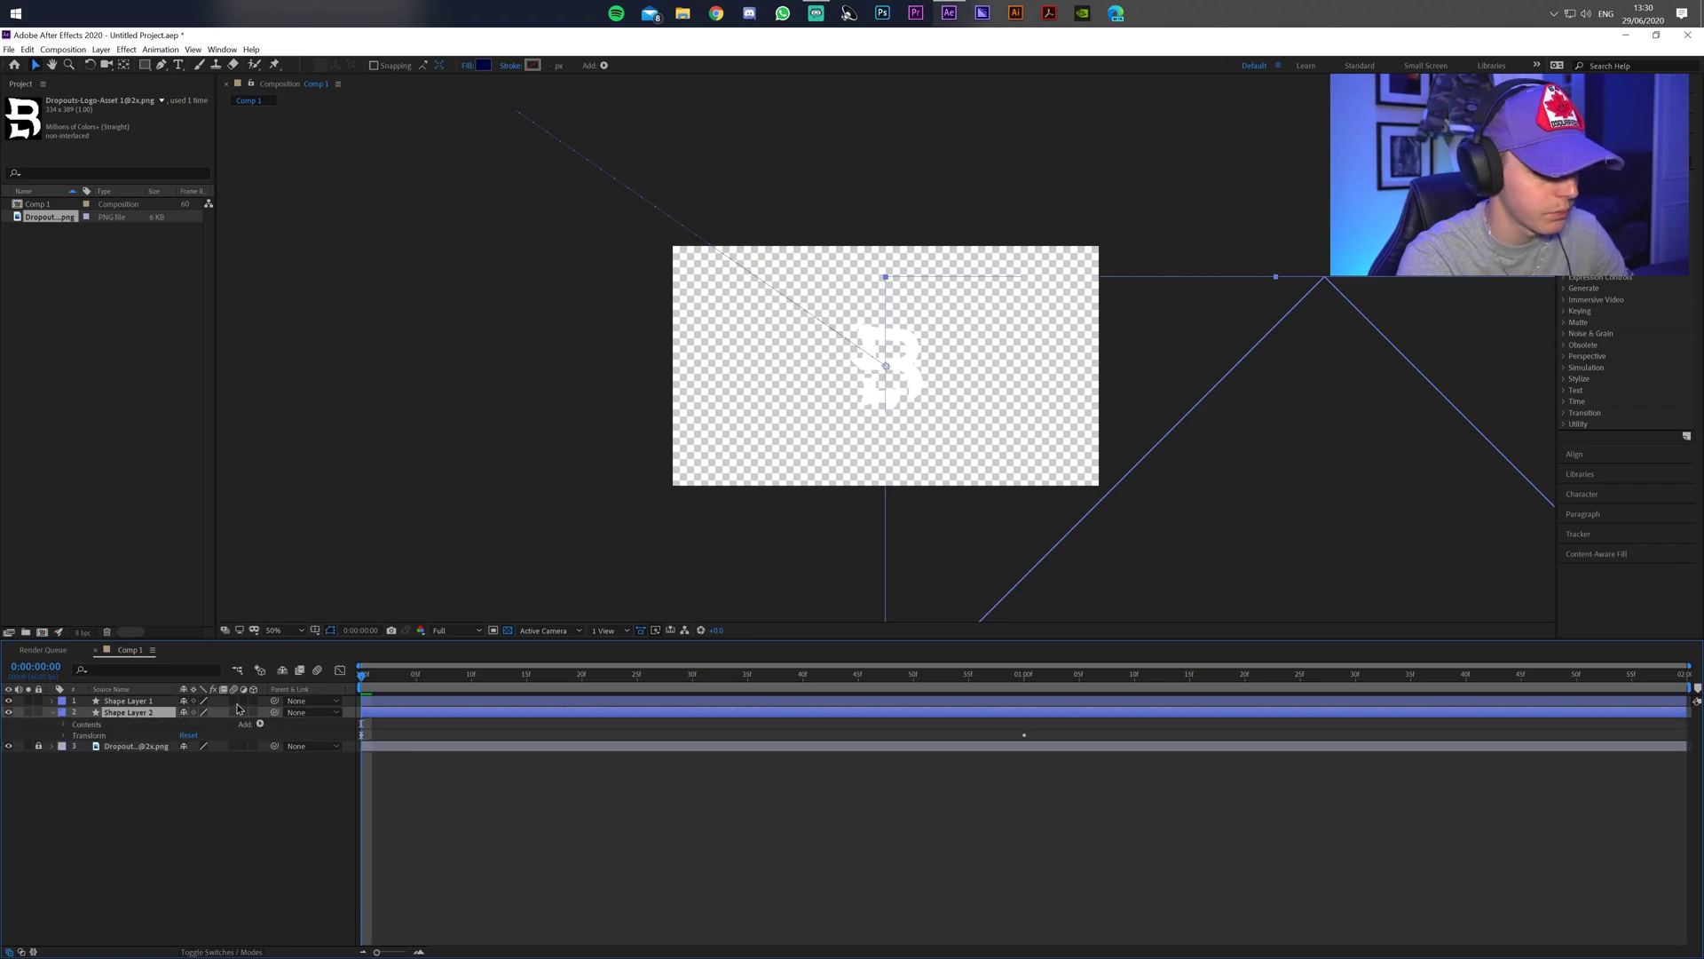
click(63, 736)
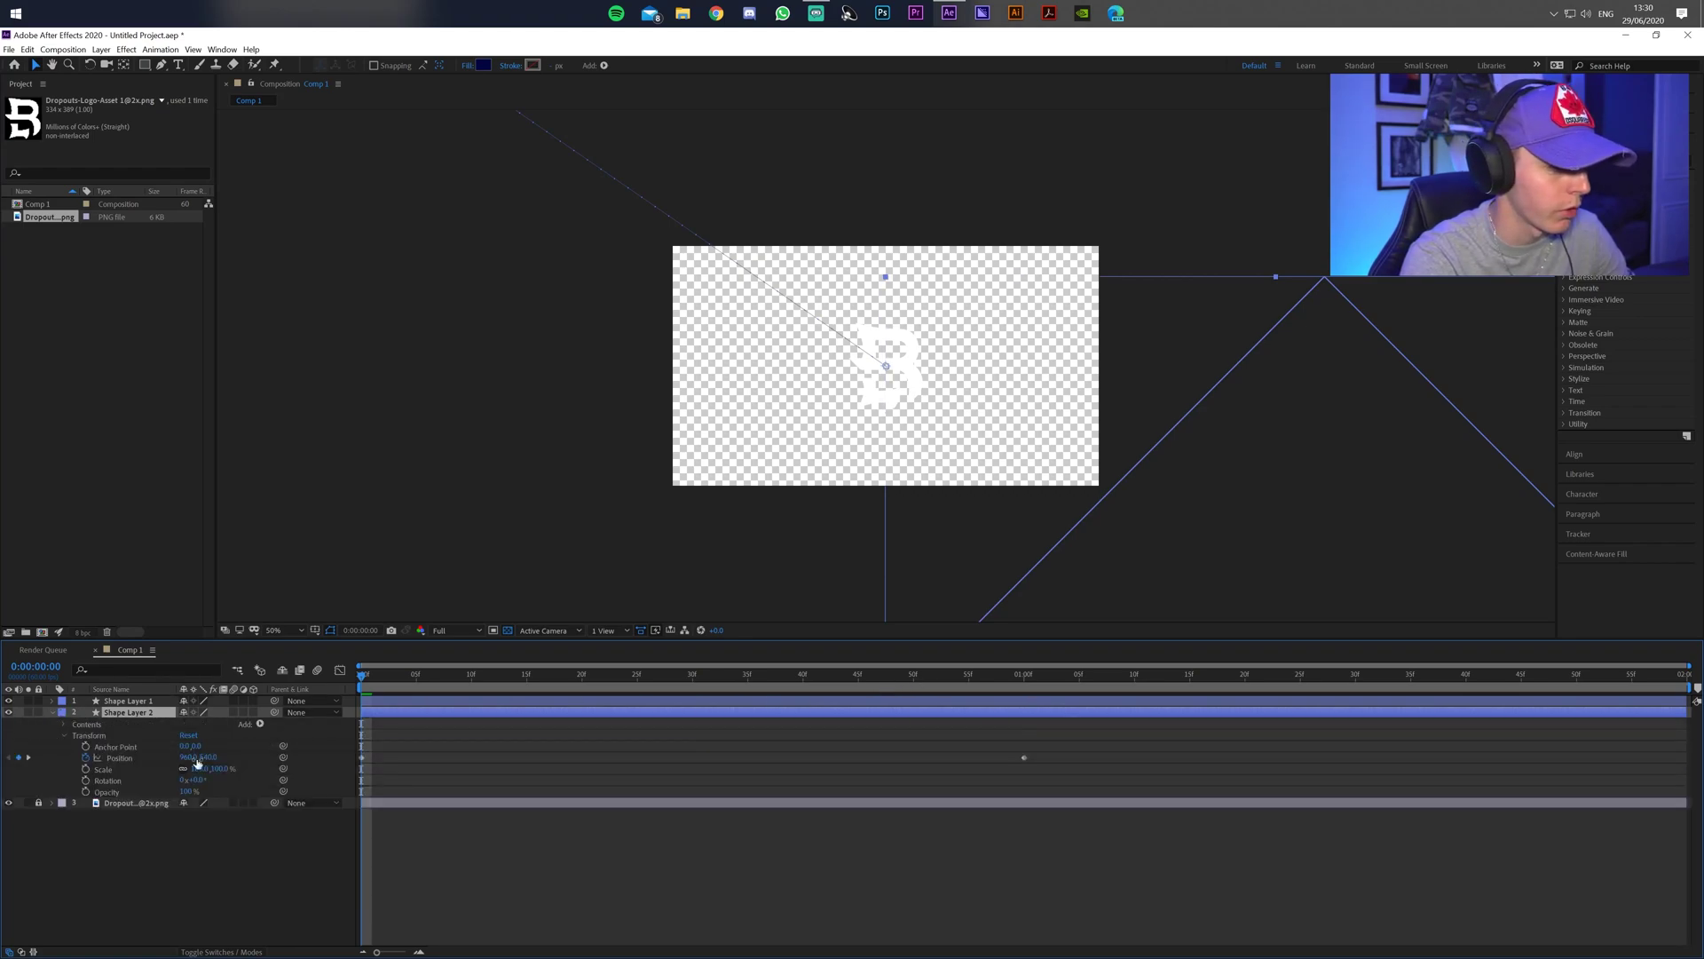
drag(1094, 752, 362, 762)
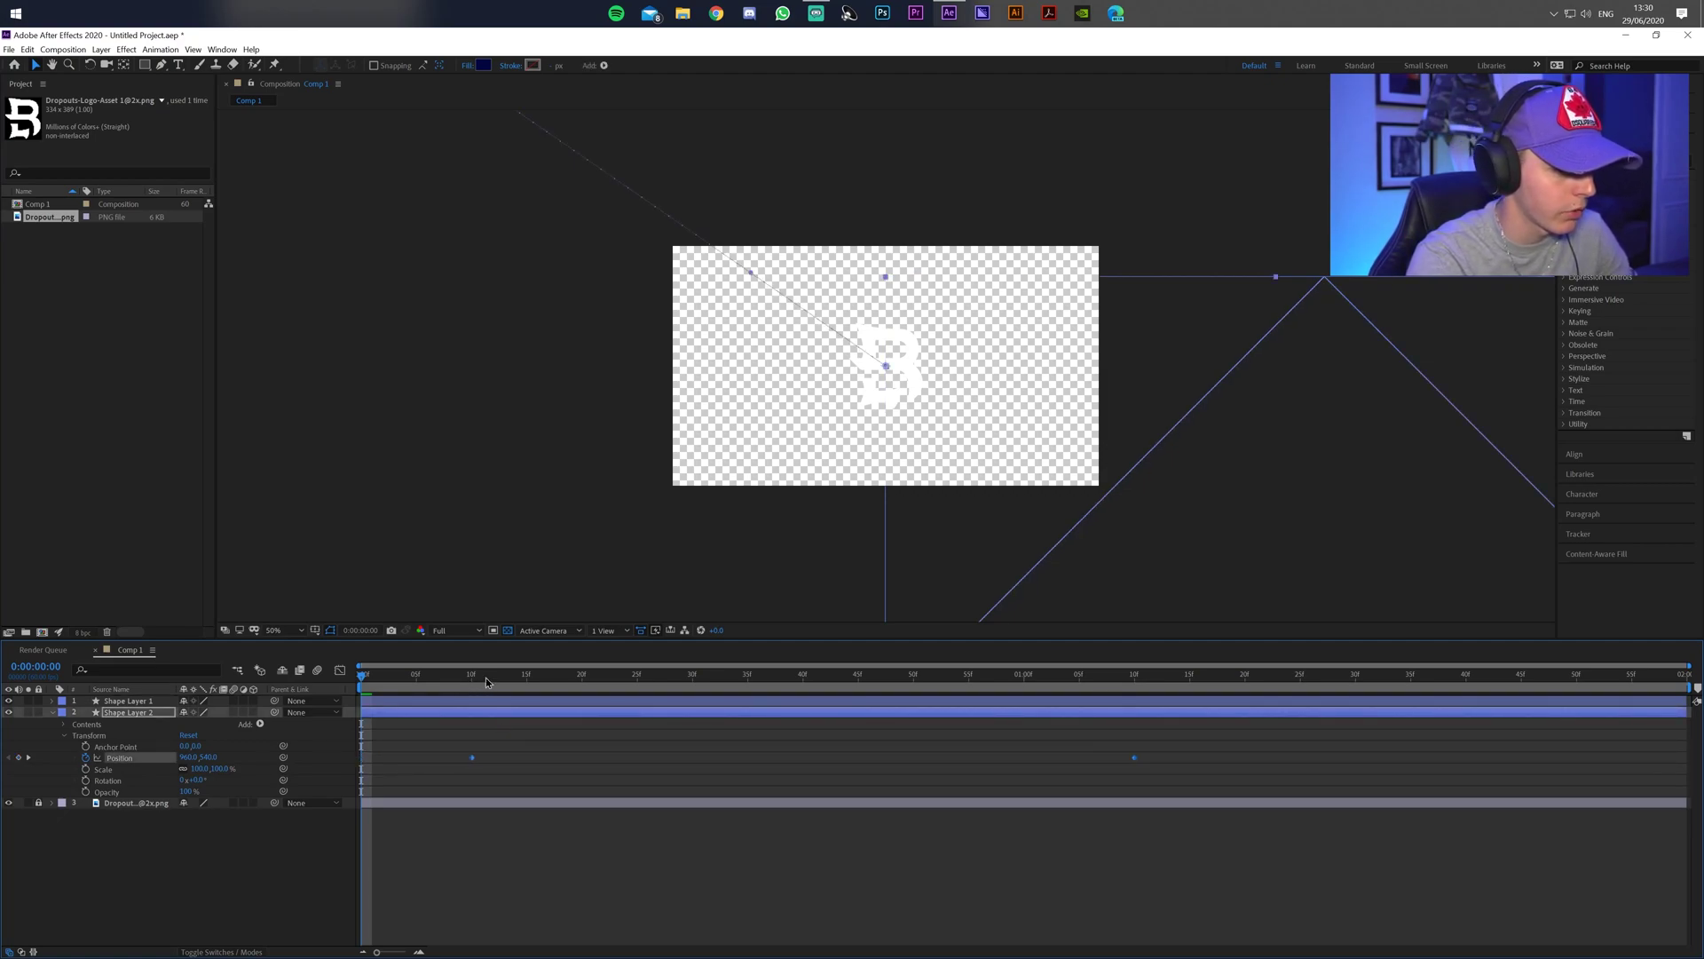
click(868, 773)
Move the duplicated layer's ending Position keyframe to 0:00:01:00 and preview the offset animation.
key(space)
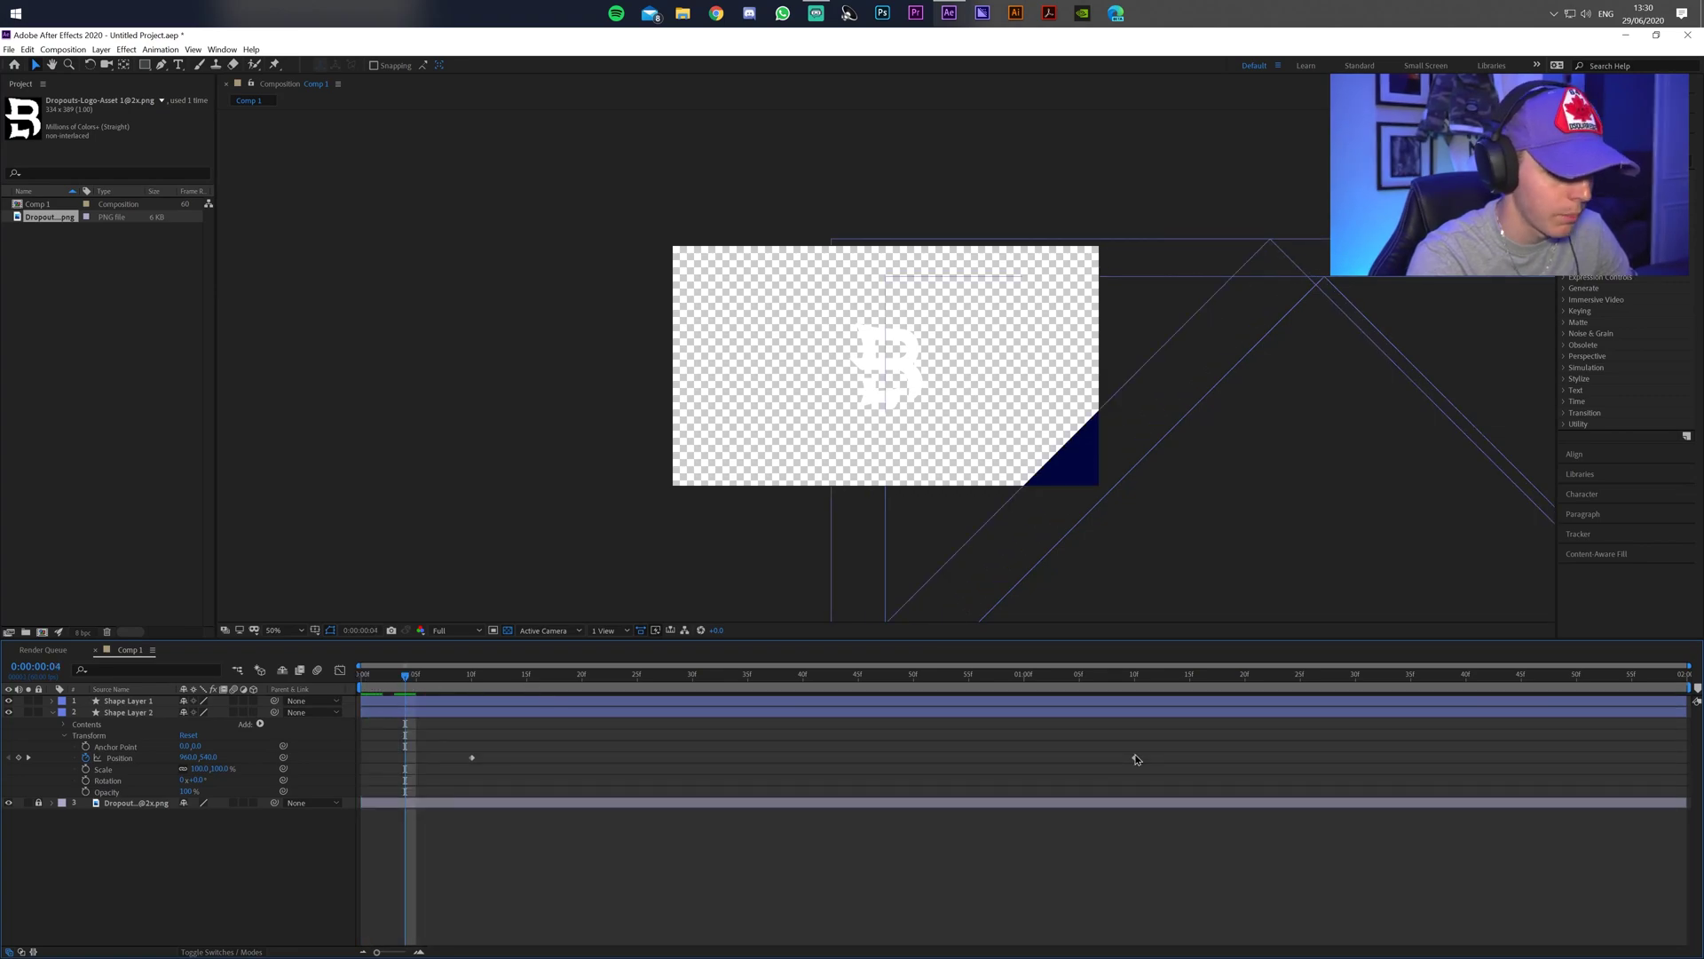
drag(1135, 758, 1028, 689)
key(space)
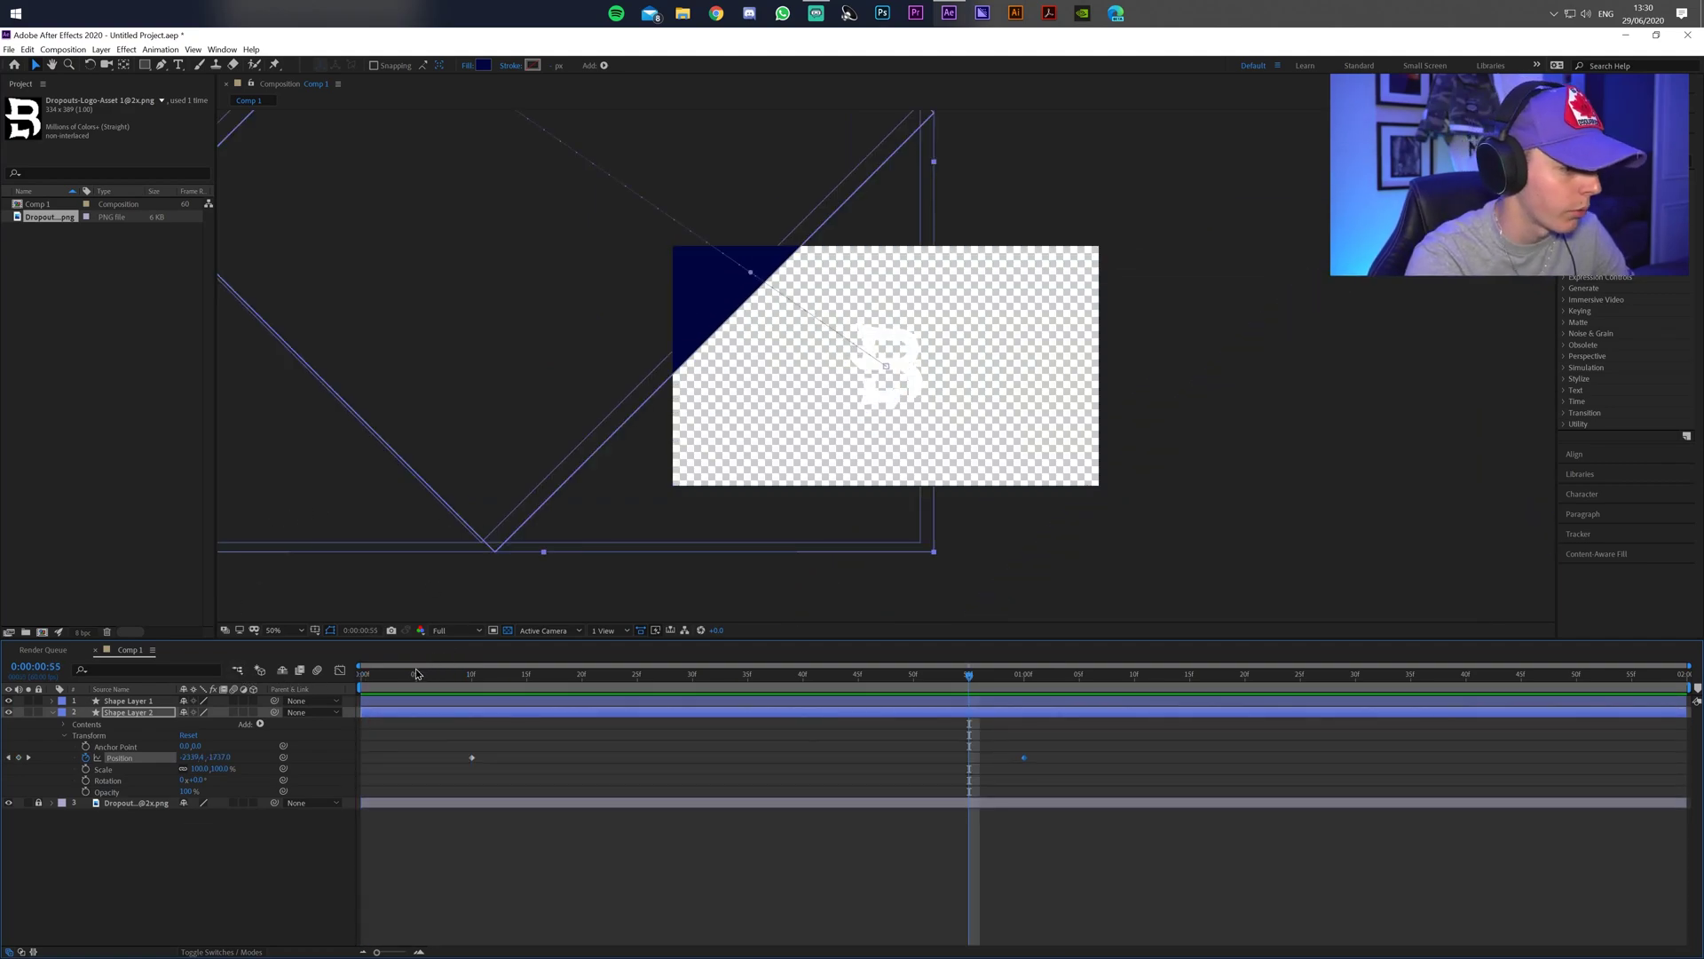
key(space)
Change Shape Layer 2's fill colour to white (ffffff) and move the layer above Shape Layer 1.
click(484, 65)
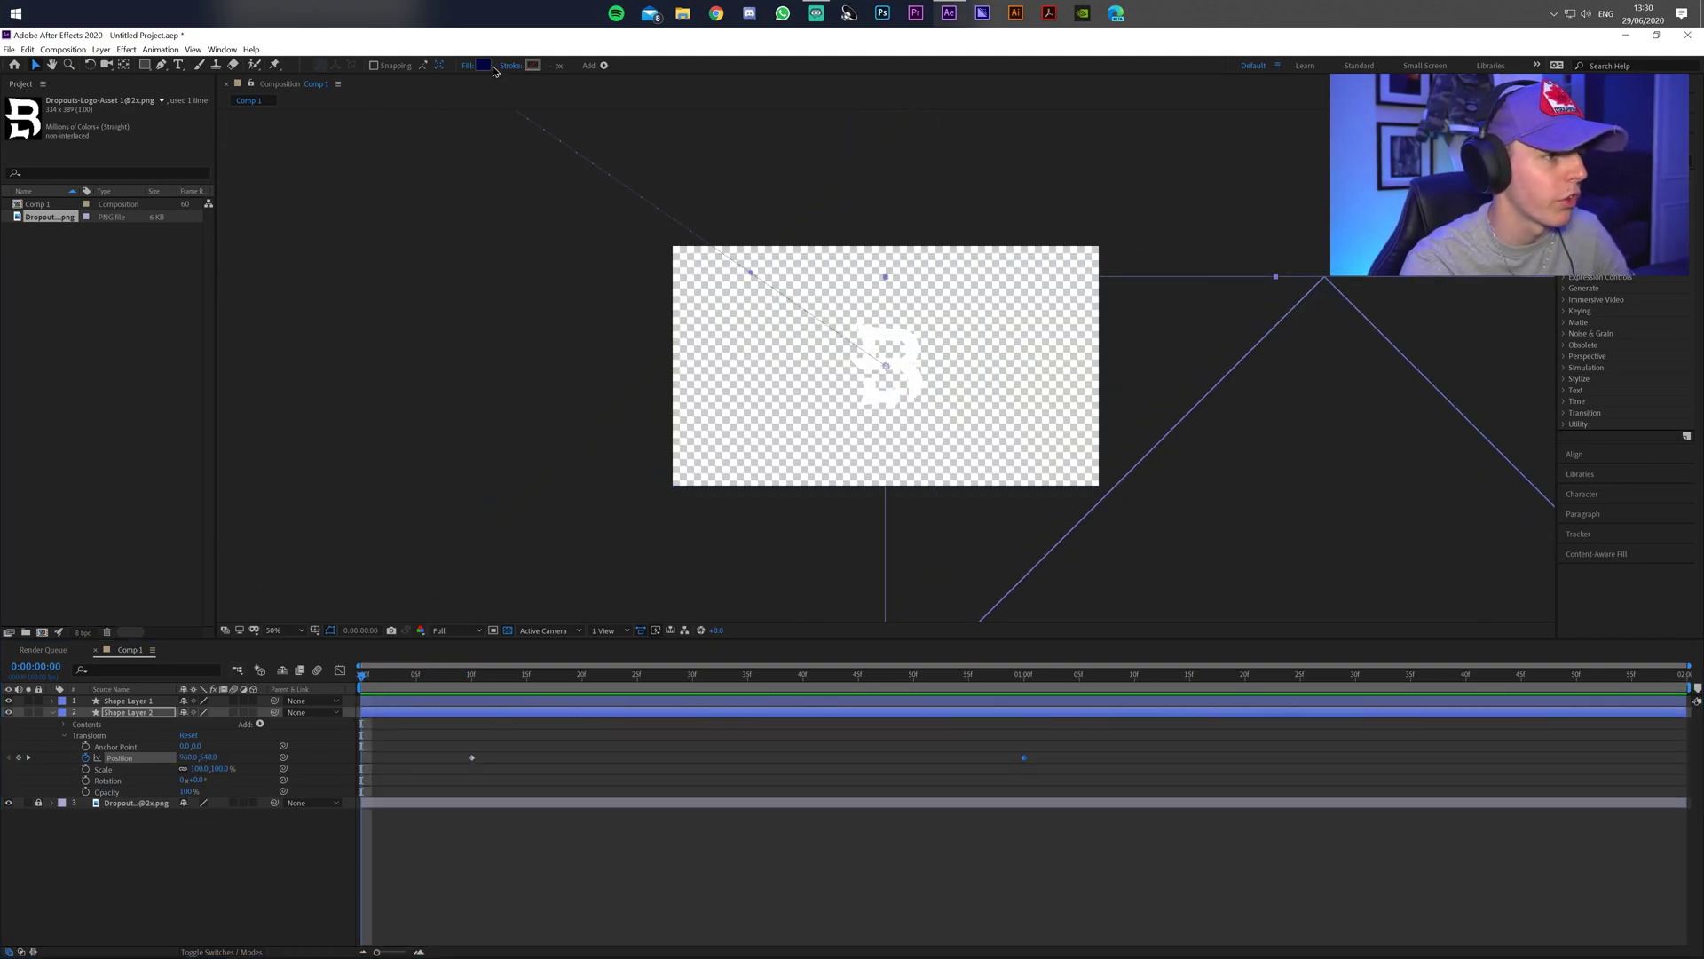
text(ffffff)
click(675, 348)
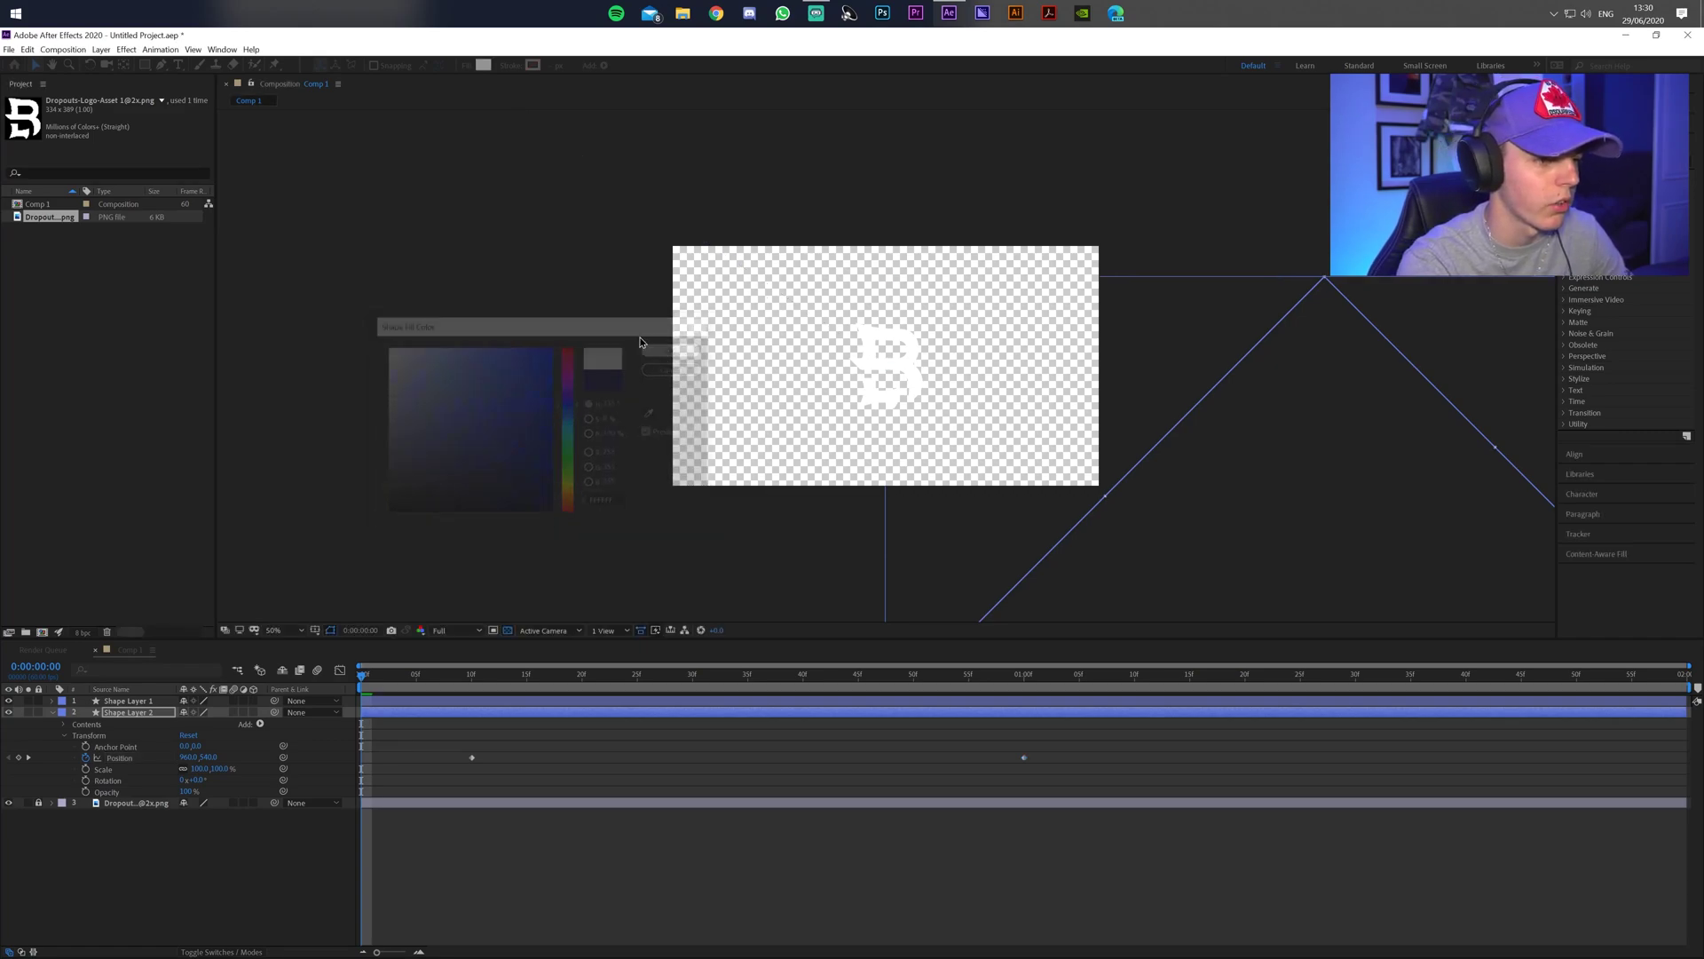
key(space)
key(space)
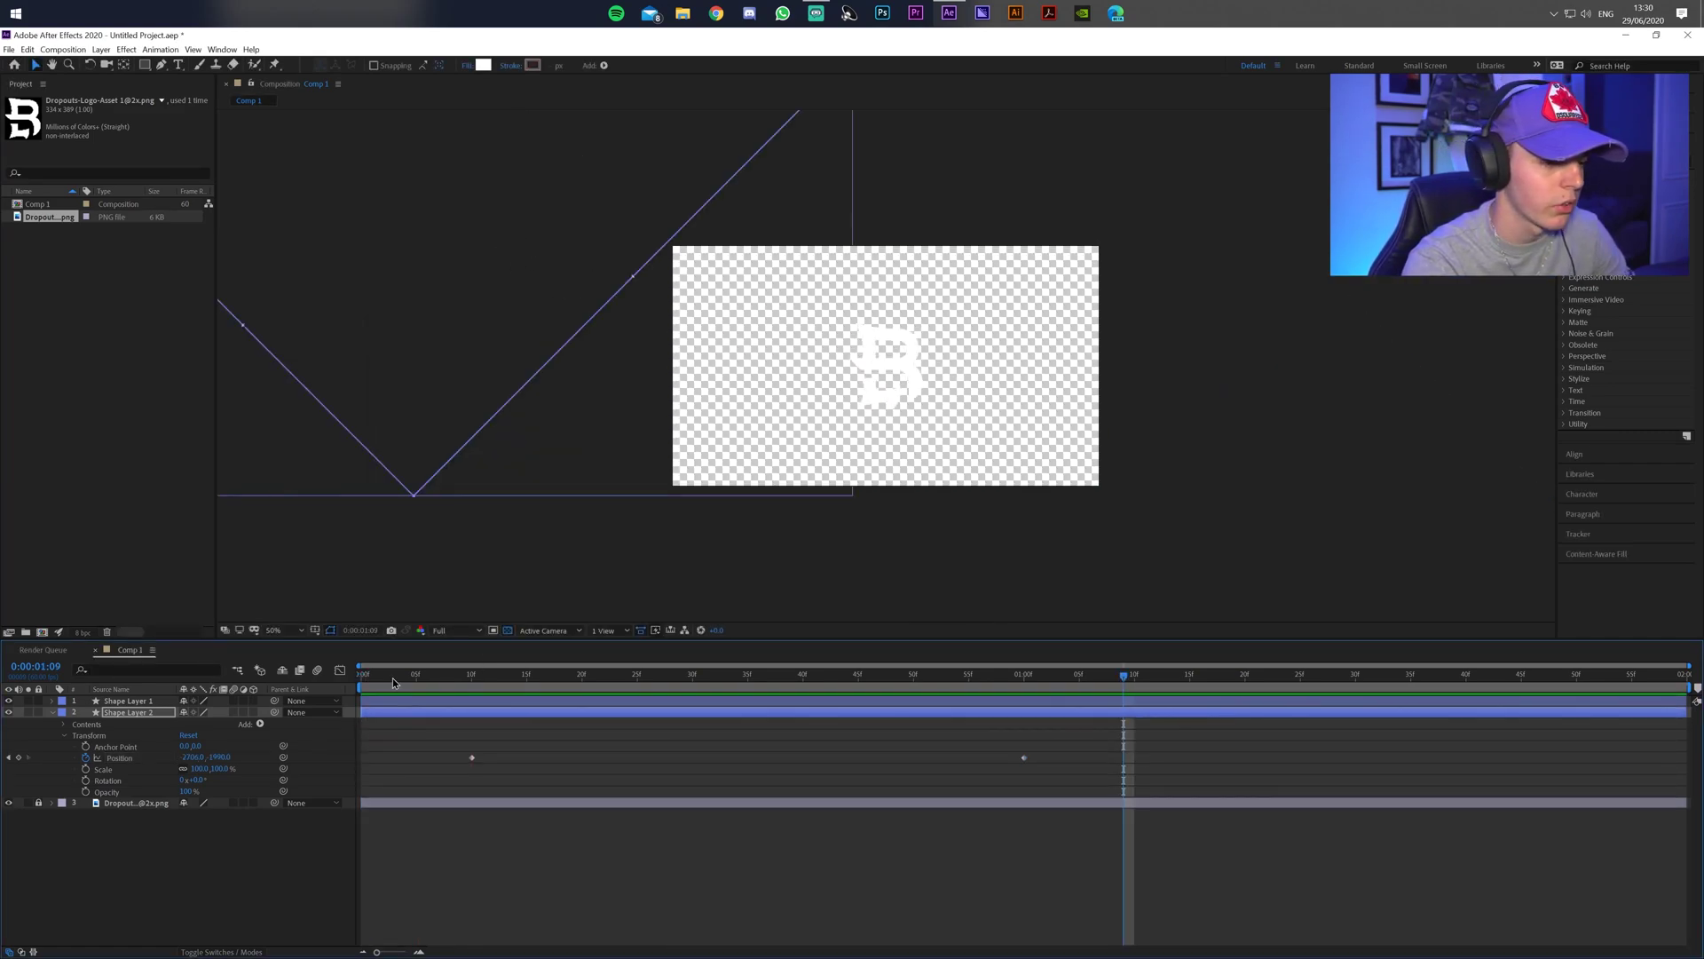
drag(439, 683, 355, 697)
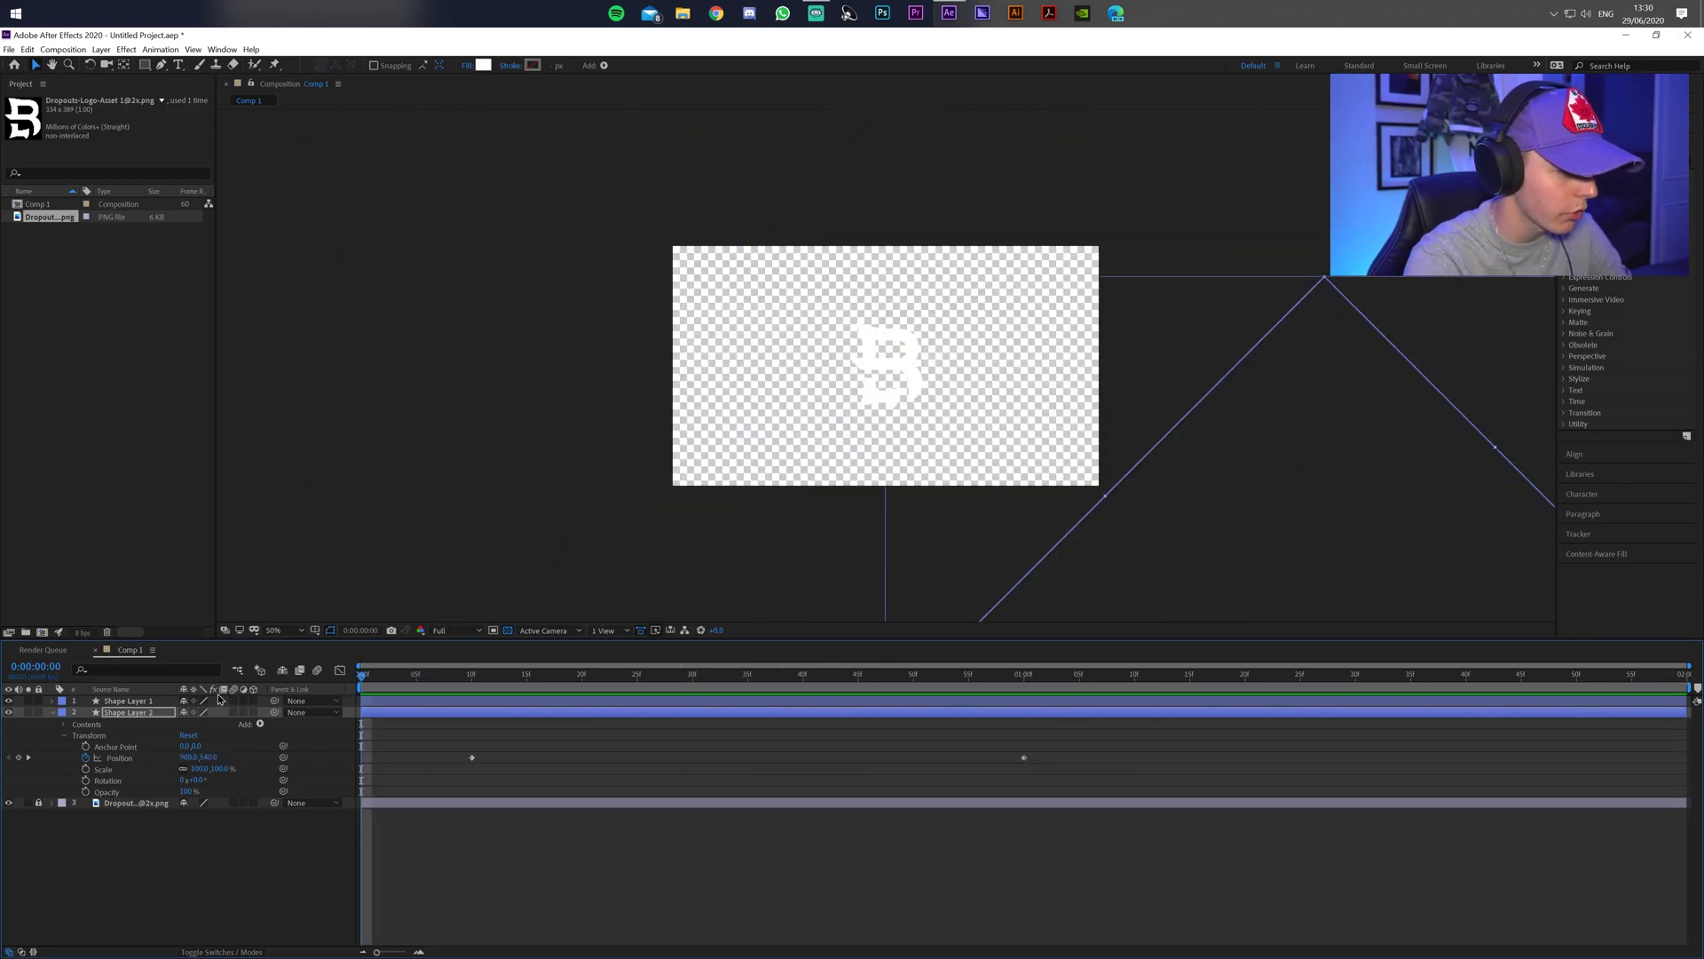
drag(127, 715, 84, 697)
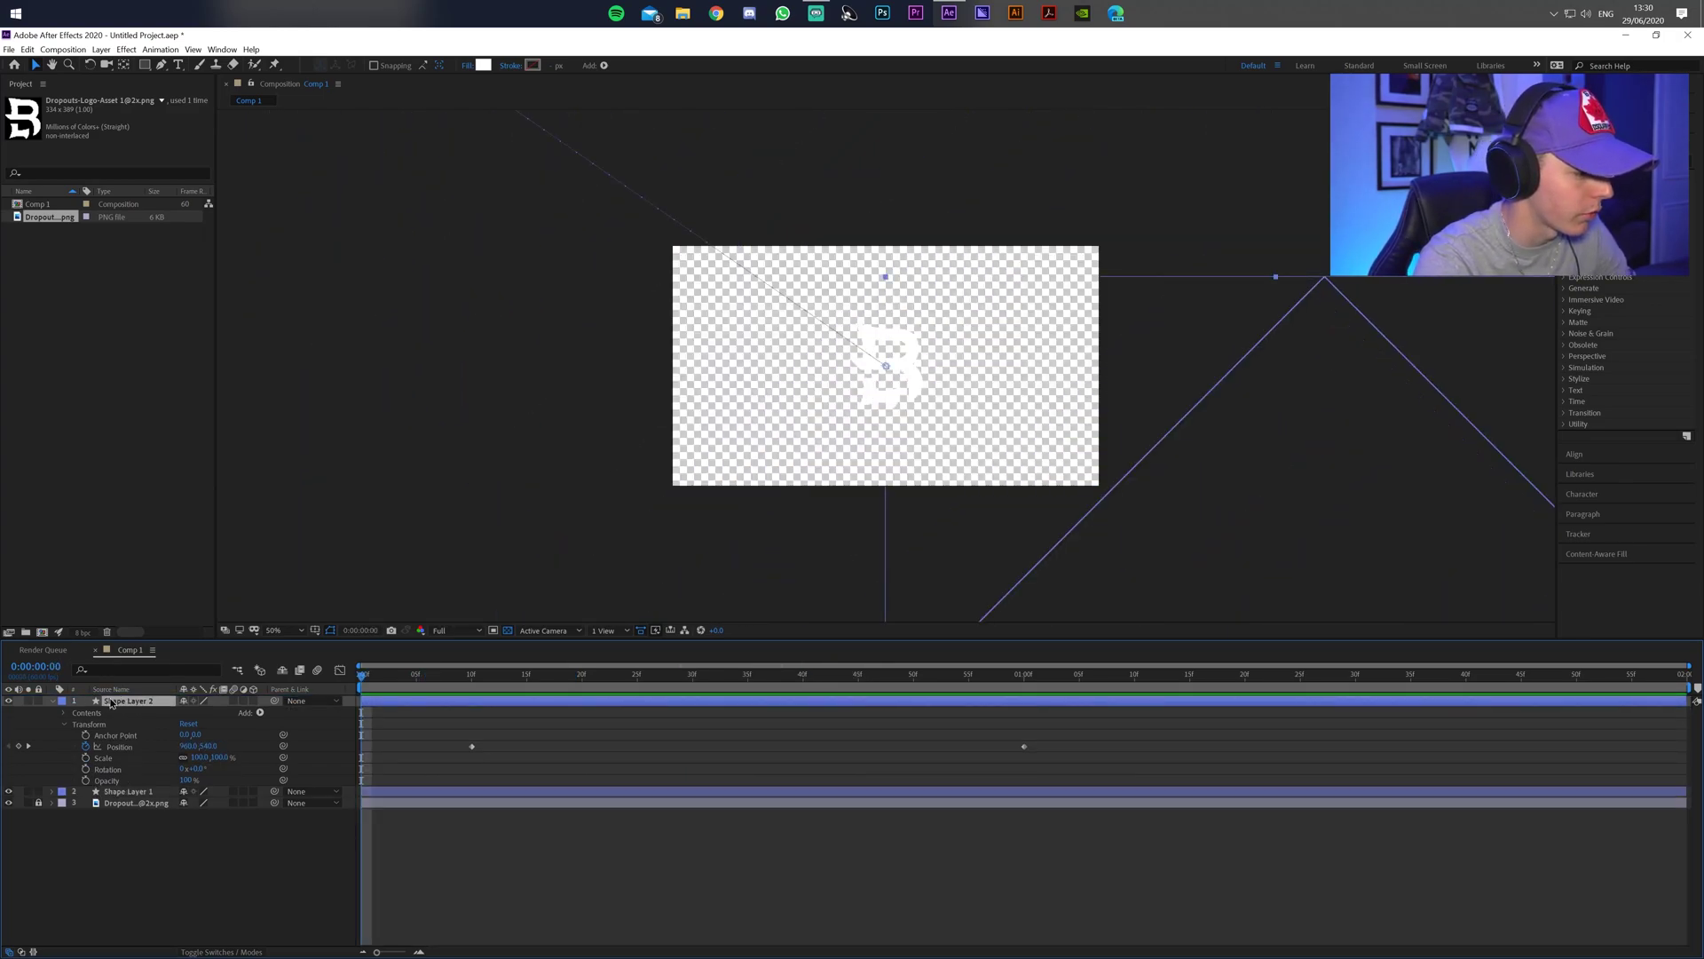
Collapse Shape Layer 2's properties and move Shape Layer 1 below the logo layer.
click(53, 702)
key(space)
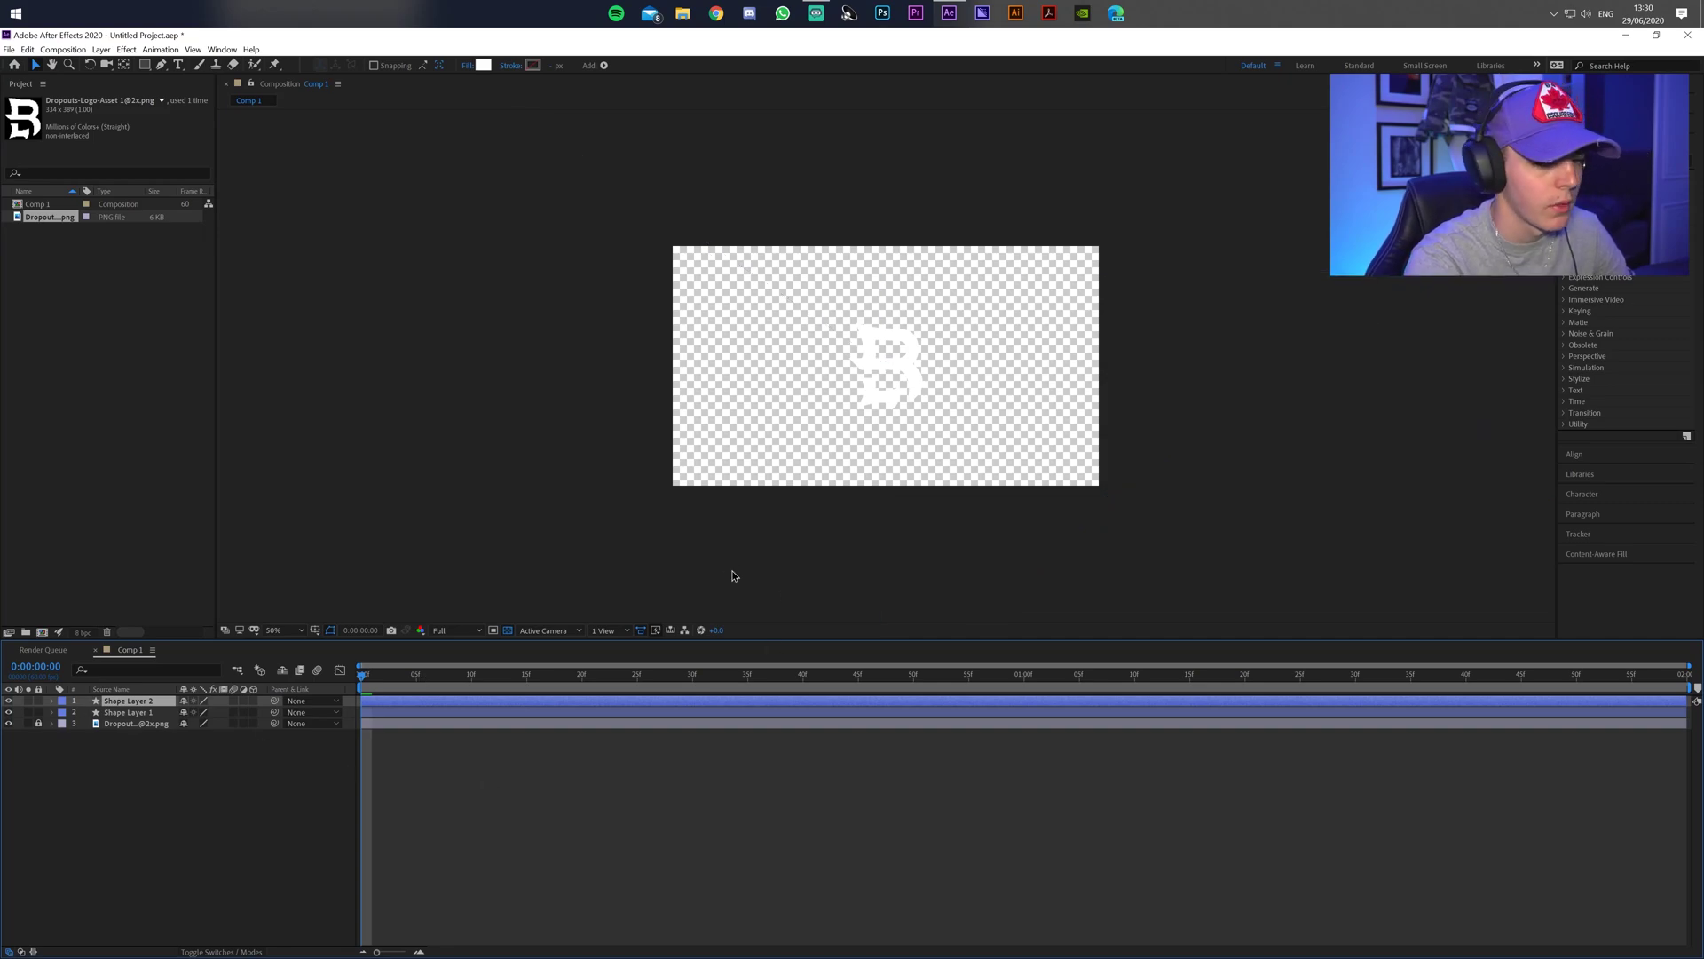
drag(619, 680, 561, 677)
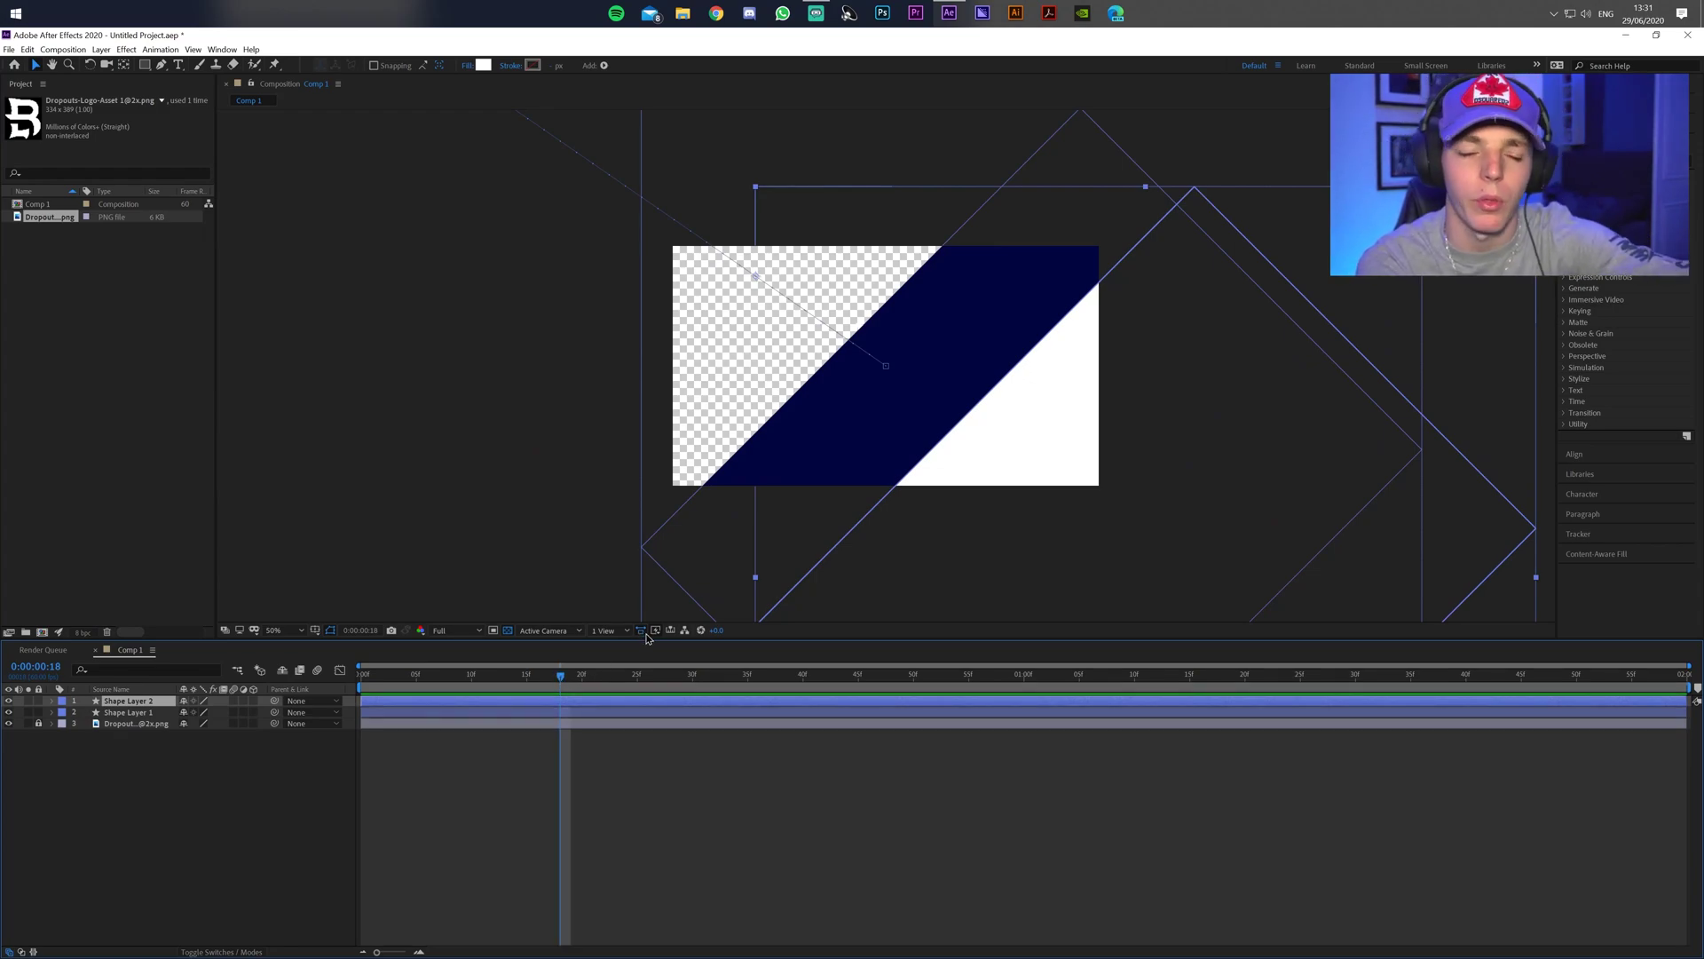
click(134, 712)
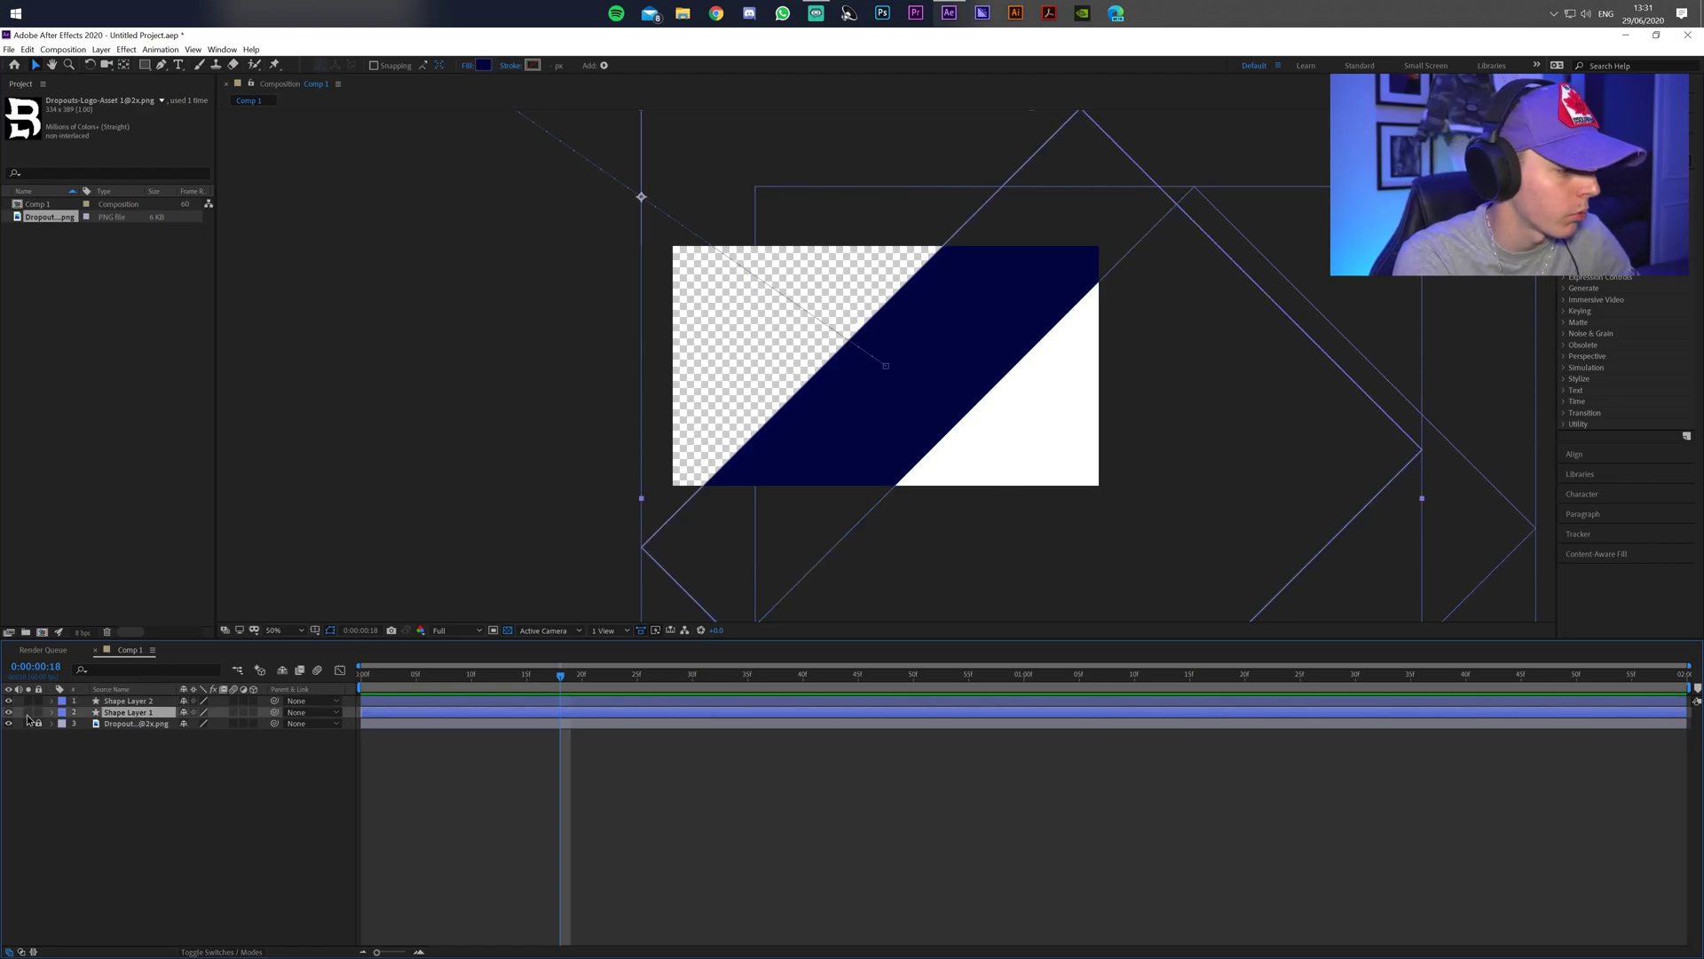
drag(130, 713, 135, 743)
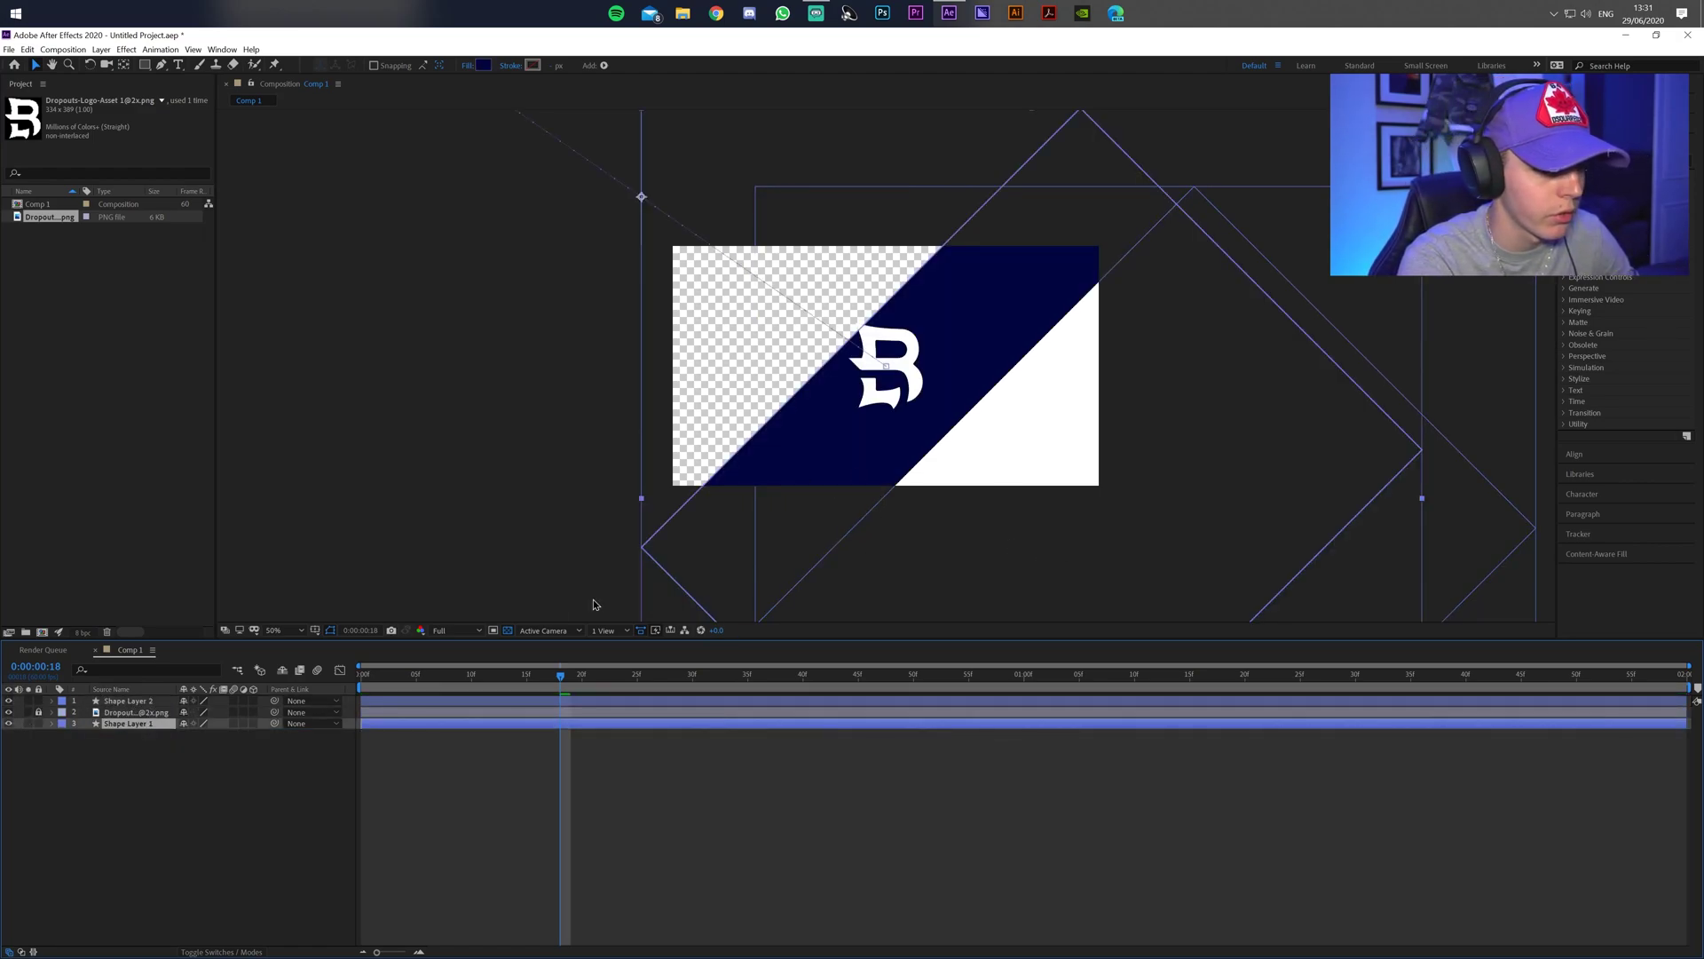
Return to the start of the composition and preview the sweep with the logo between the two shape layers.
click(125, 701)
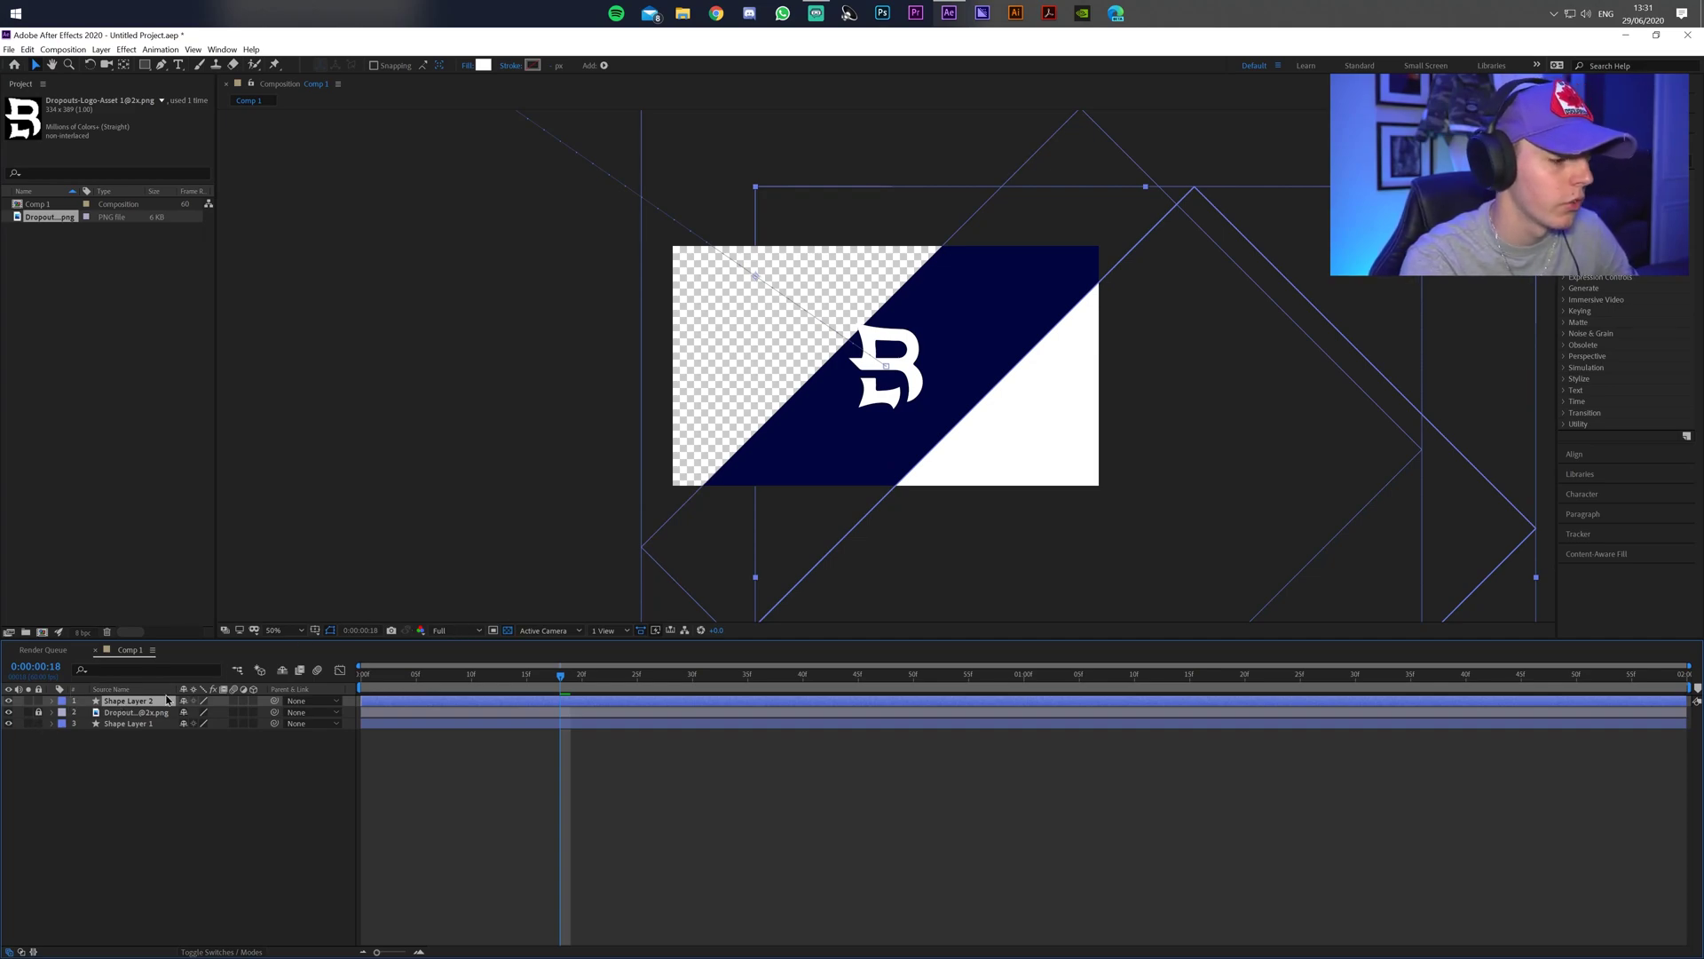
click(51, 702)
click(51, 702)
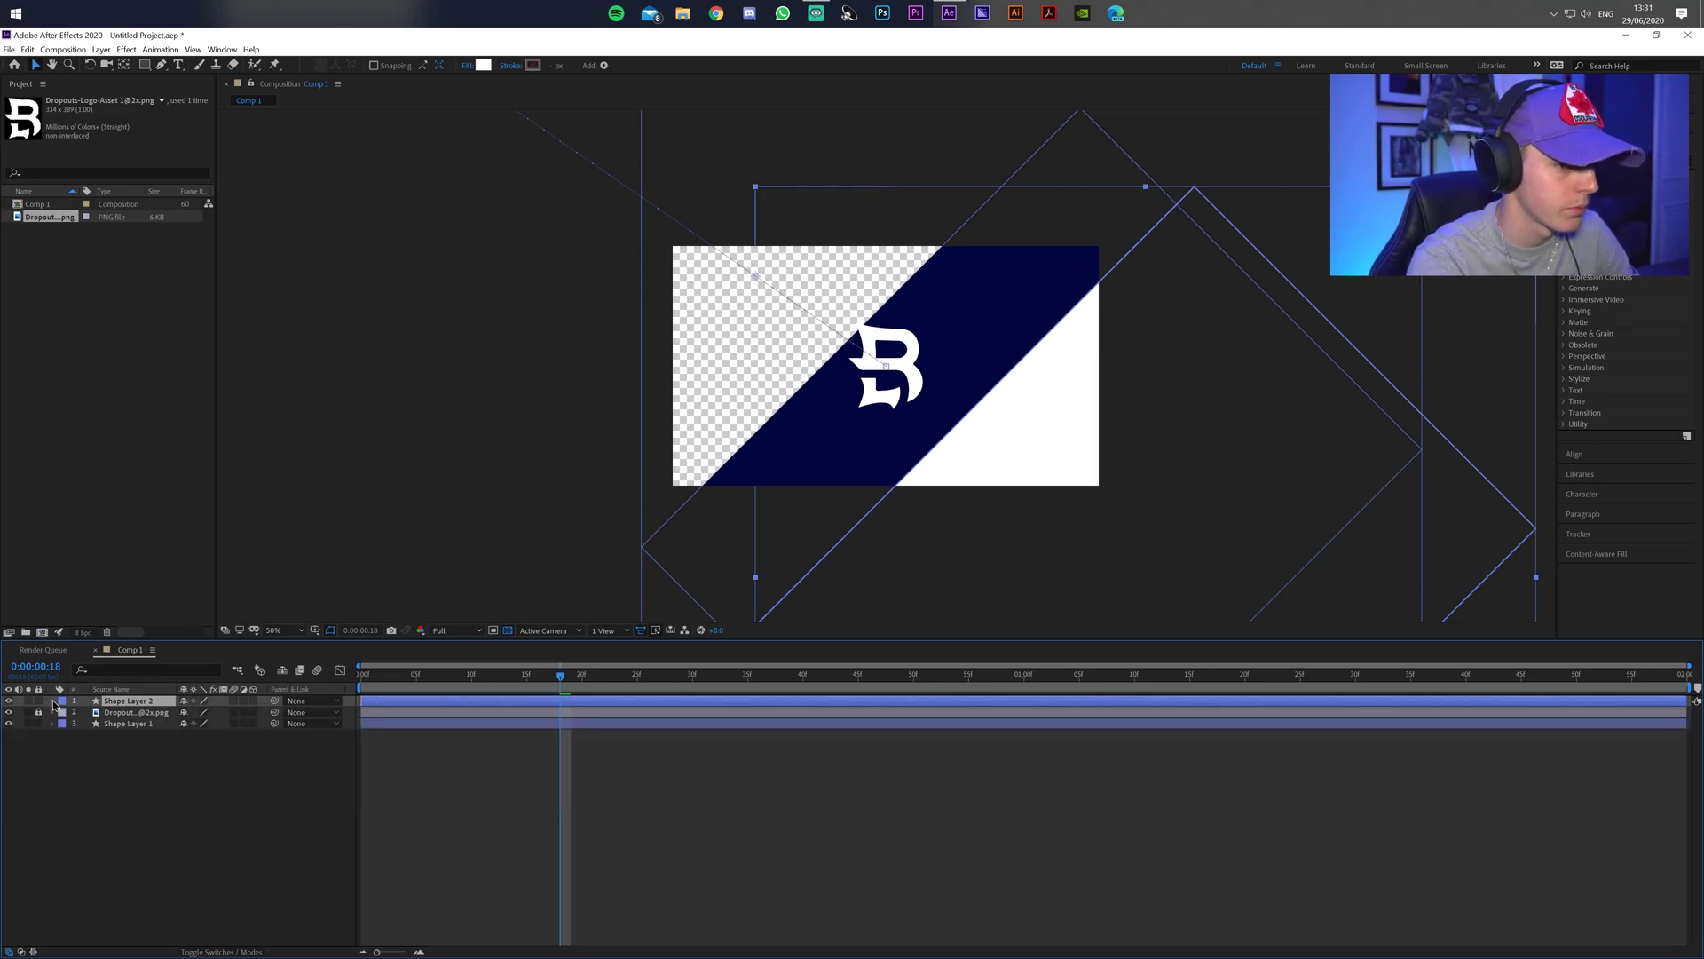
click(511, 741)
key(Page_Up)
key(Page_Up)
key(Page_Up)
key(Page_Up)
key(Page_Up)
key(Page_Up)
key(Page_Up)
key(Page_Up)
key(Page_Up)
key(Page_Up)
key(Page_Up)
key(Page_Up)
key(Page_Up)
key(Page_Up)
key(Page_Up)
key(Page_Up)
key(Page_Up)
key(Page_Up)
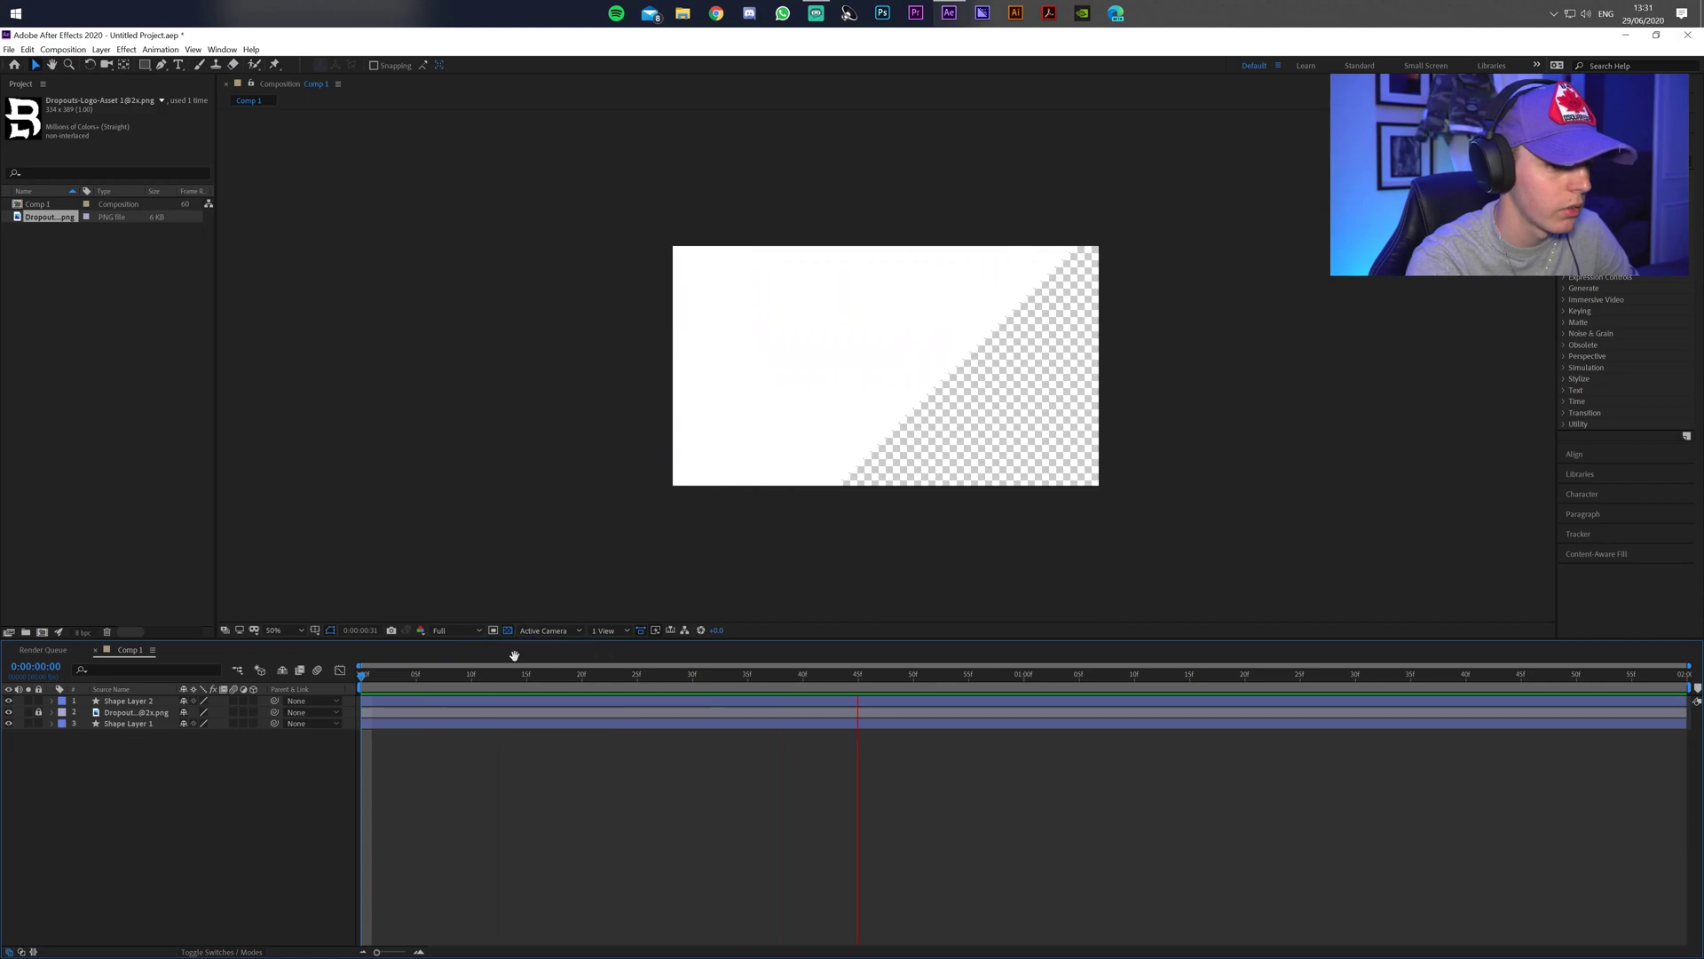
Move Shape Layer 2's first Position keyframe to 20 frames and preview the delayed white sweep.
click(51, 701)
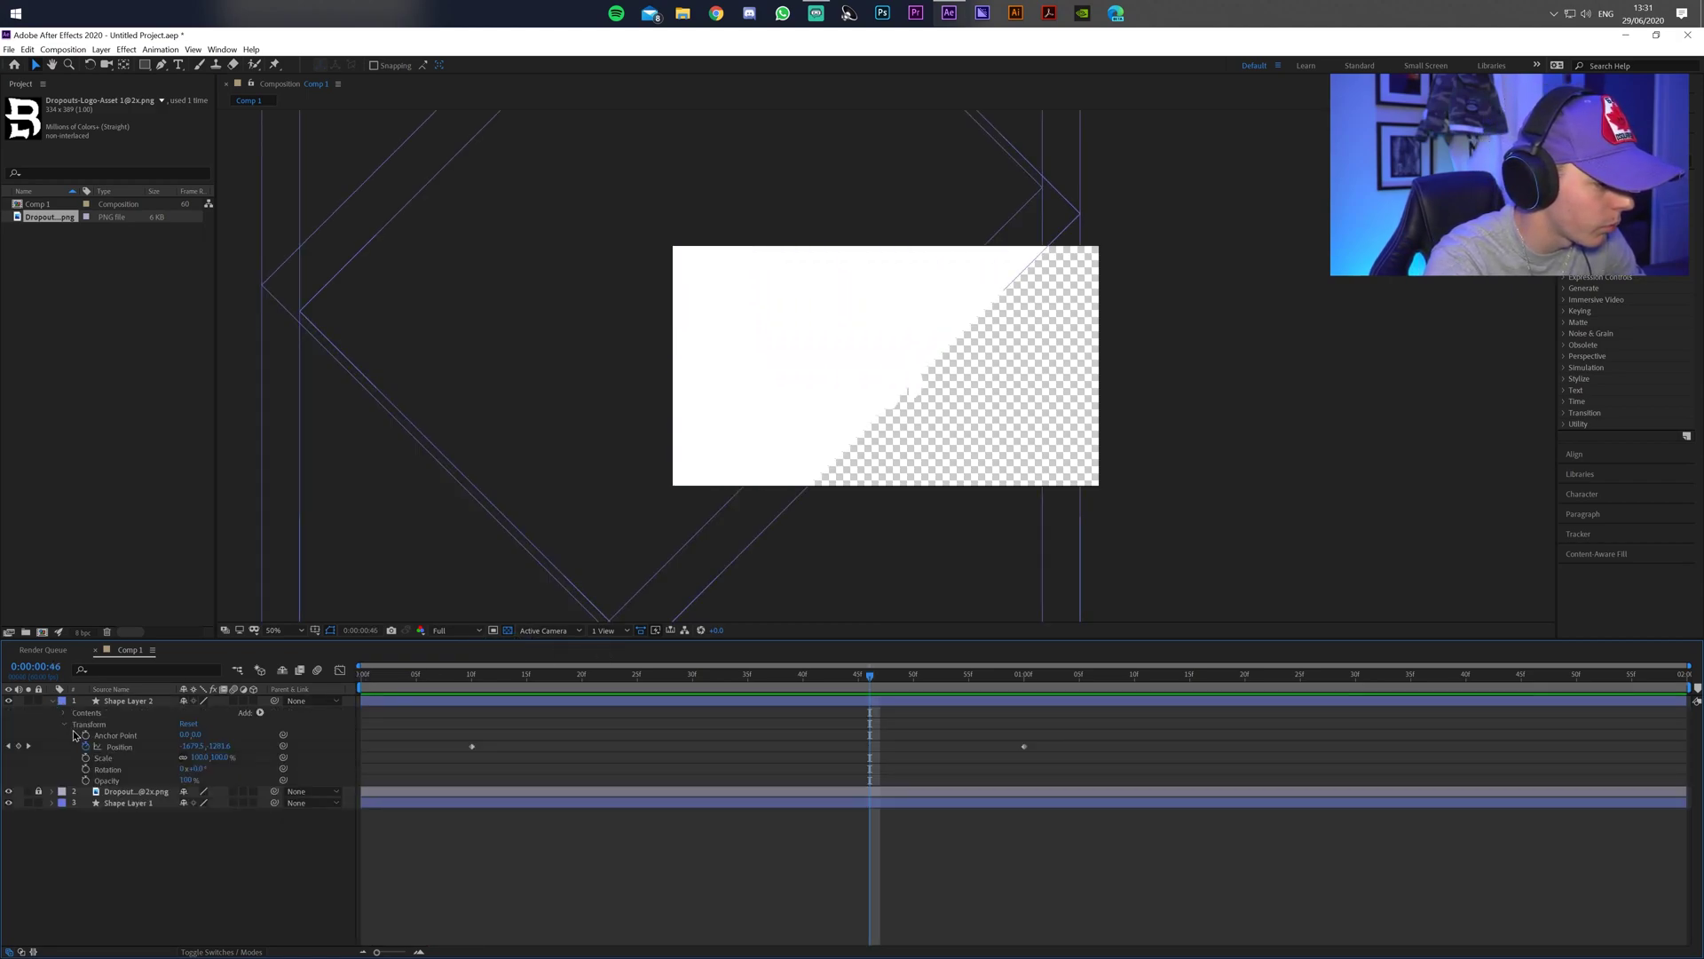
drag(471, 745, 582, 746)
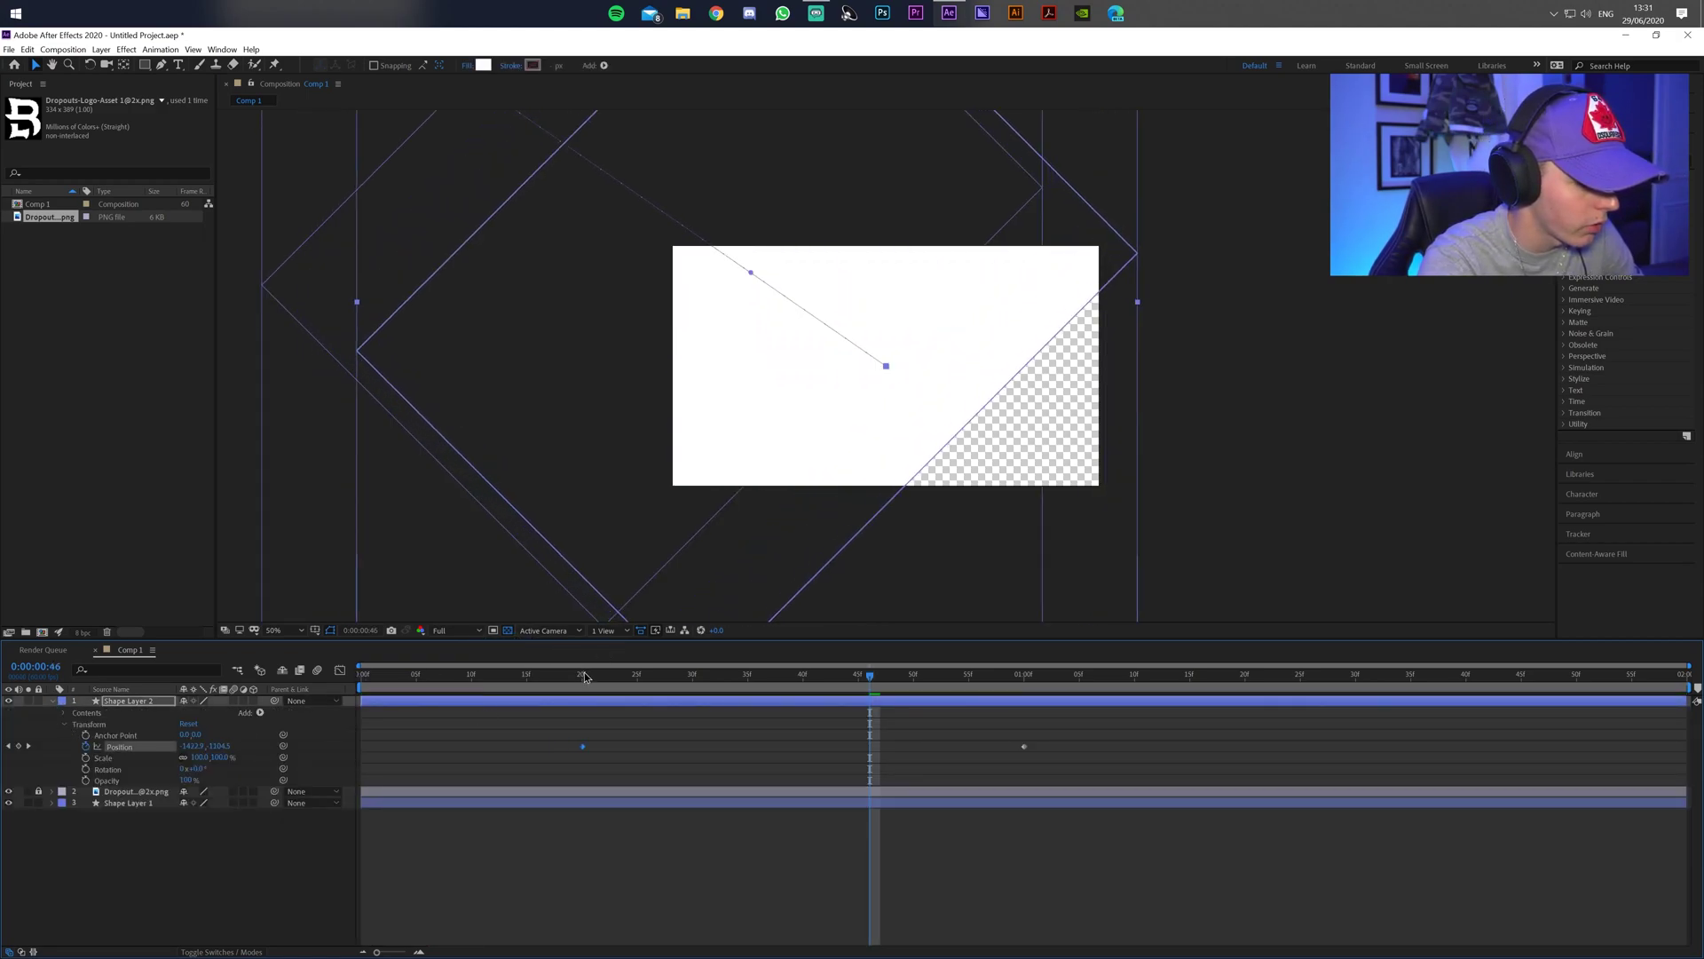
click(448, 676)
key(space)
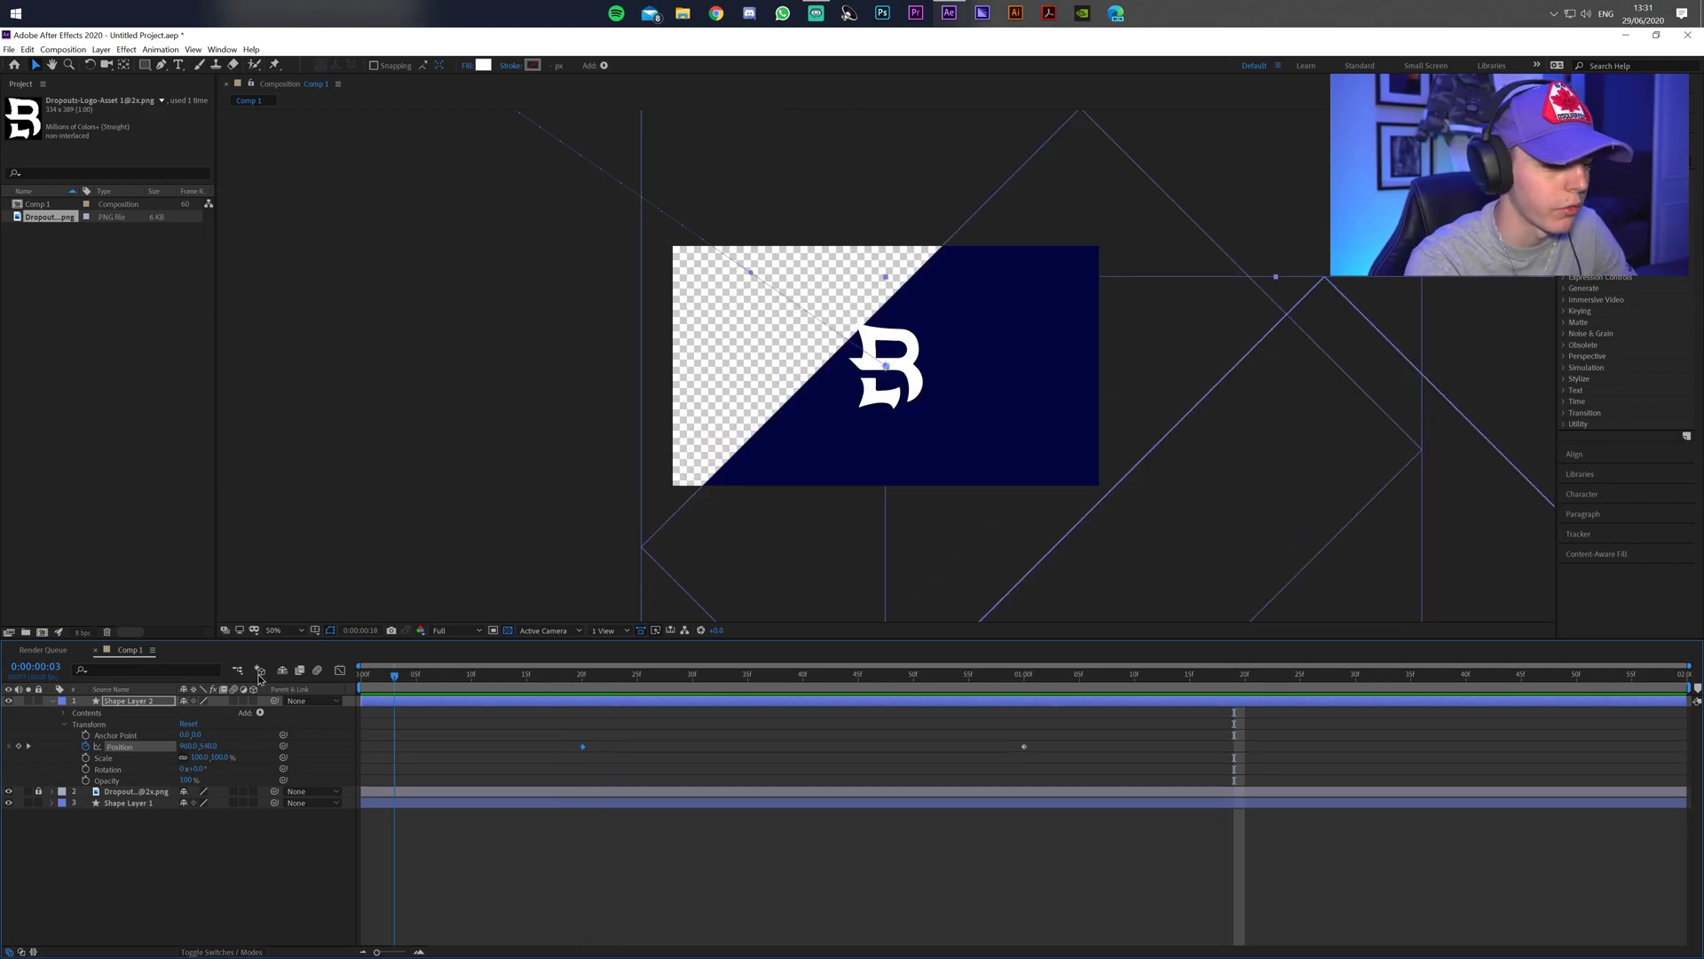
key(space)
drag(397, 677, 564, 686)
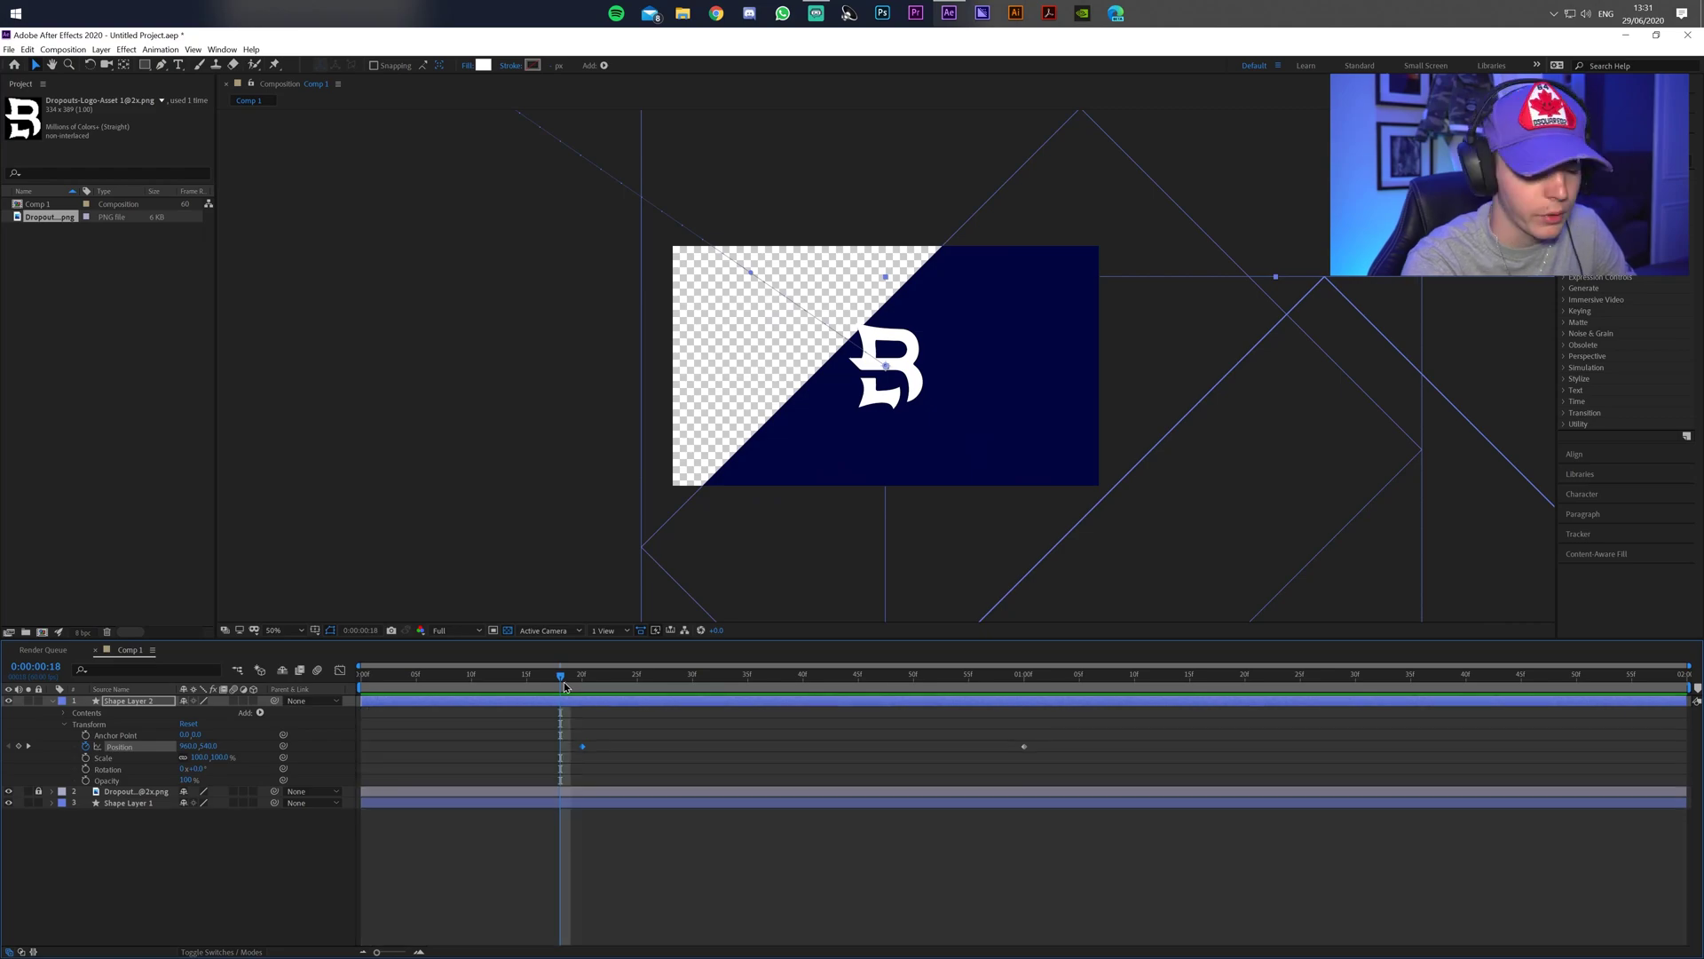
Collapse Shape Layer 2, unlock the logo layer and add a new mask to the logo.
click(51, 702)
click(51, 712)
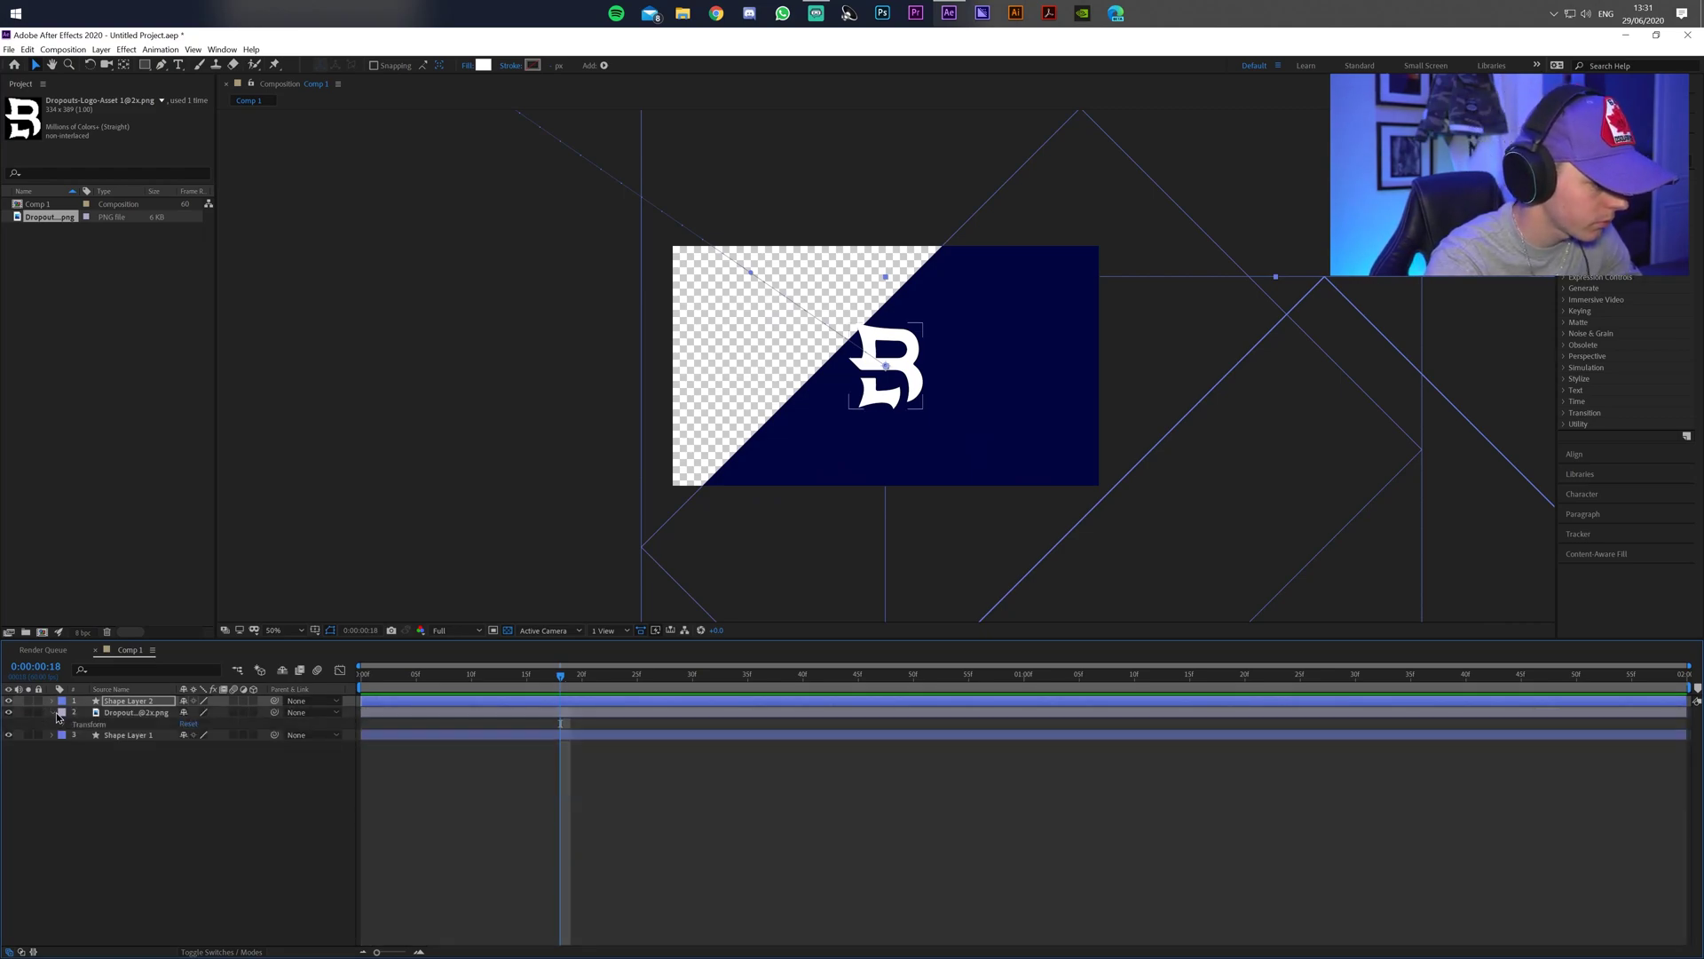
click(52, 713)
click(74, 712)
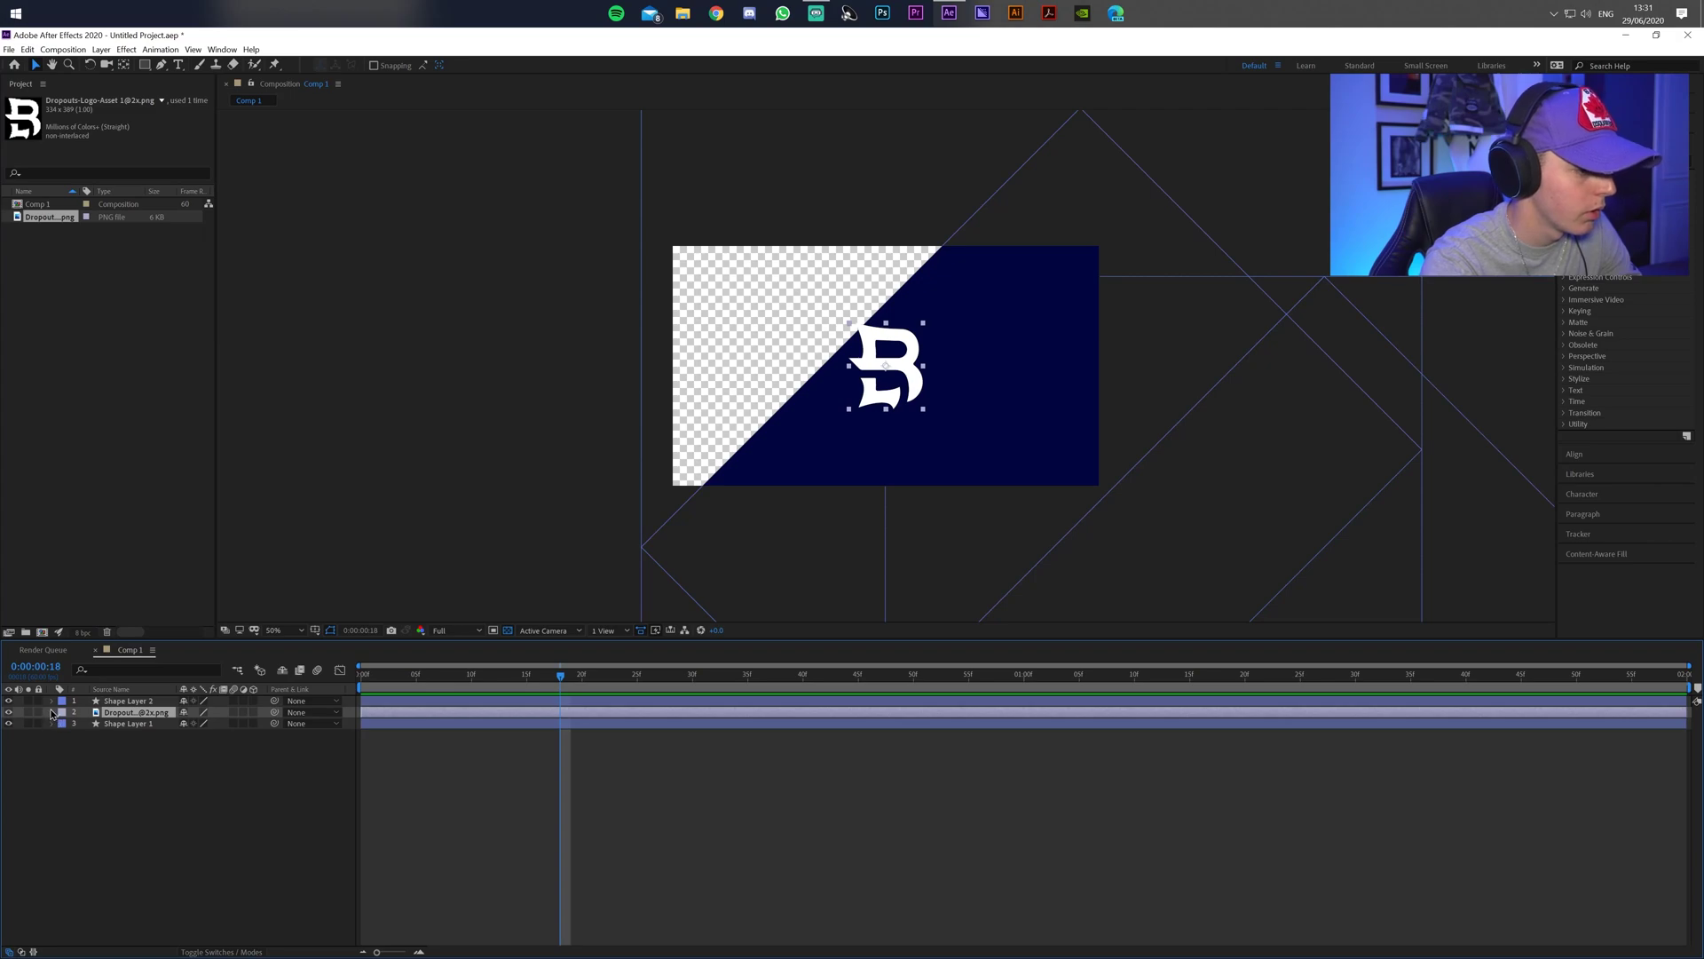
click(50, 714)
right_click(153, 716)
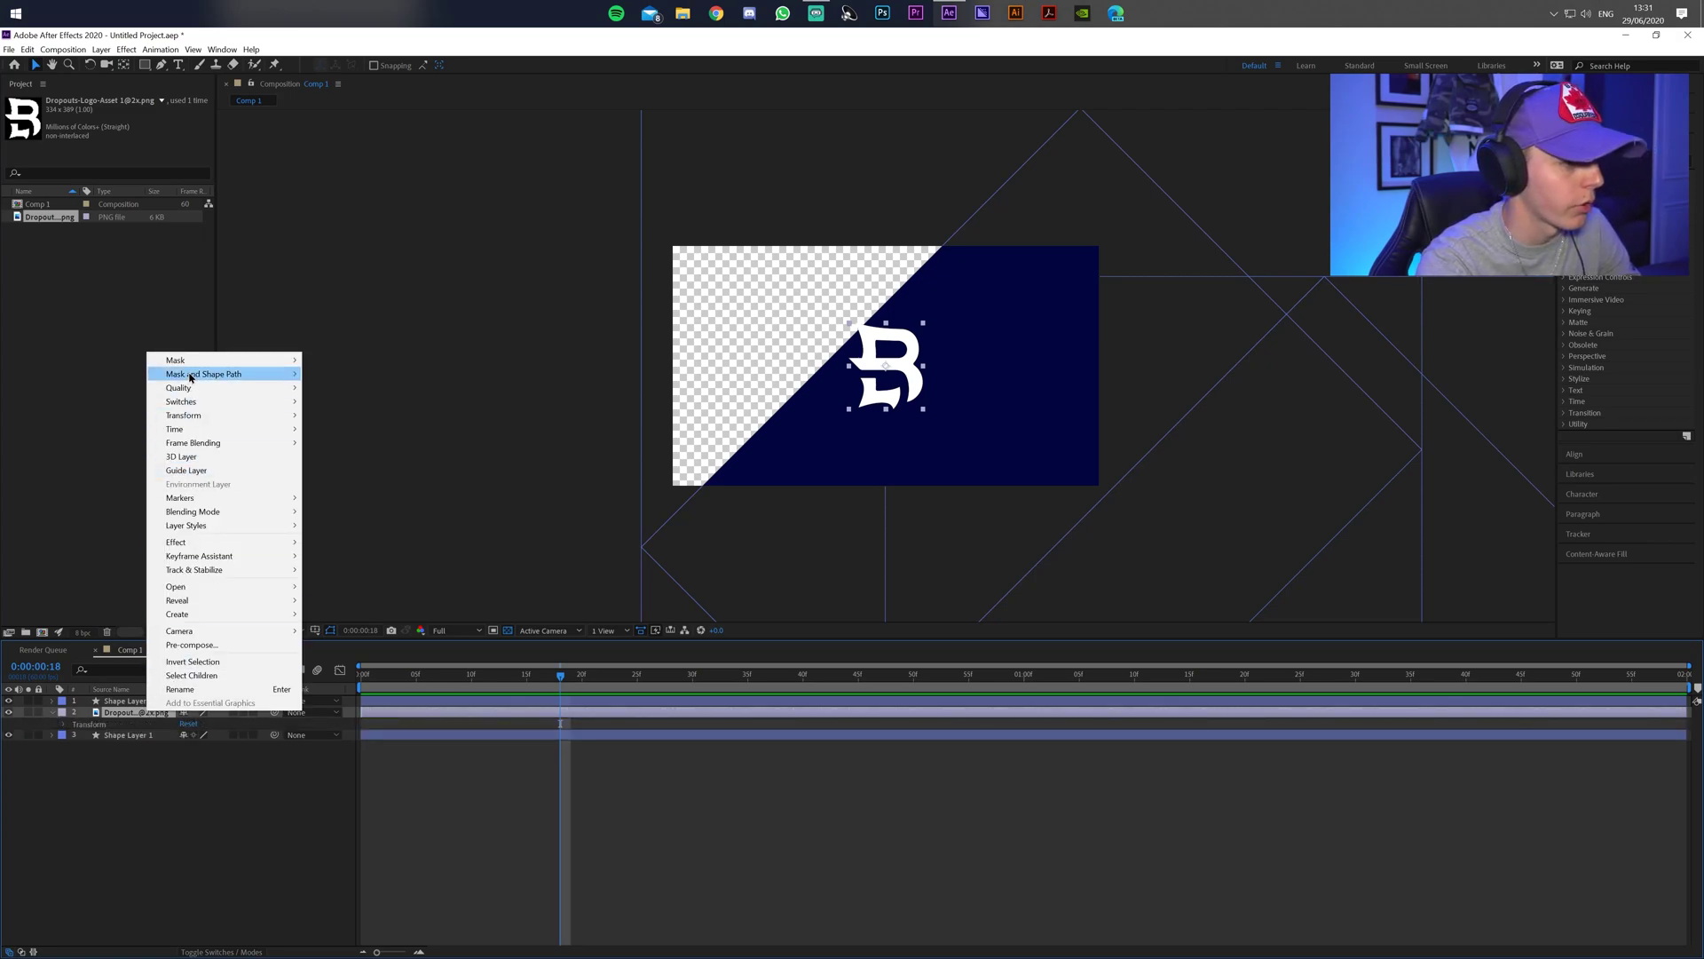
mouse_move(189, 362)
click(335, 362)
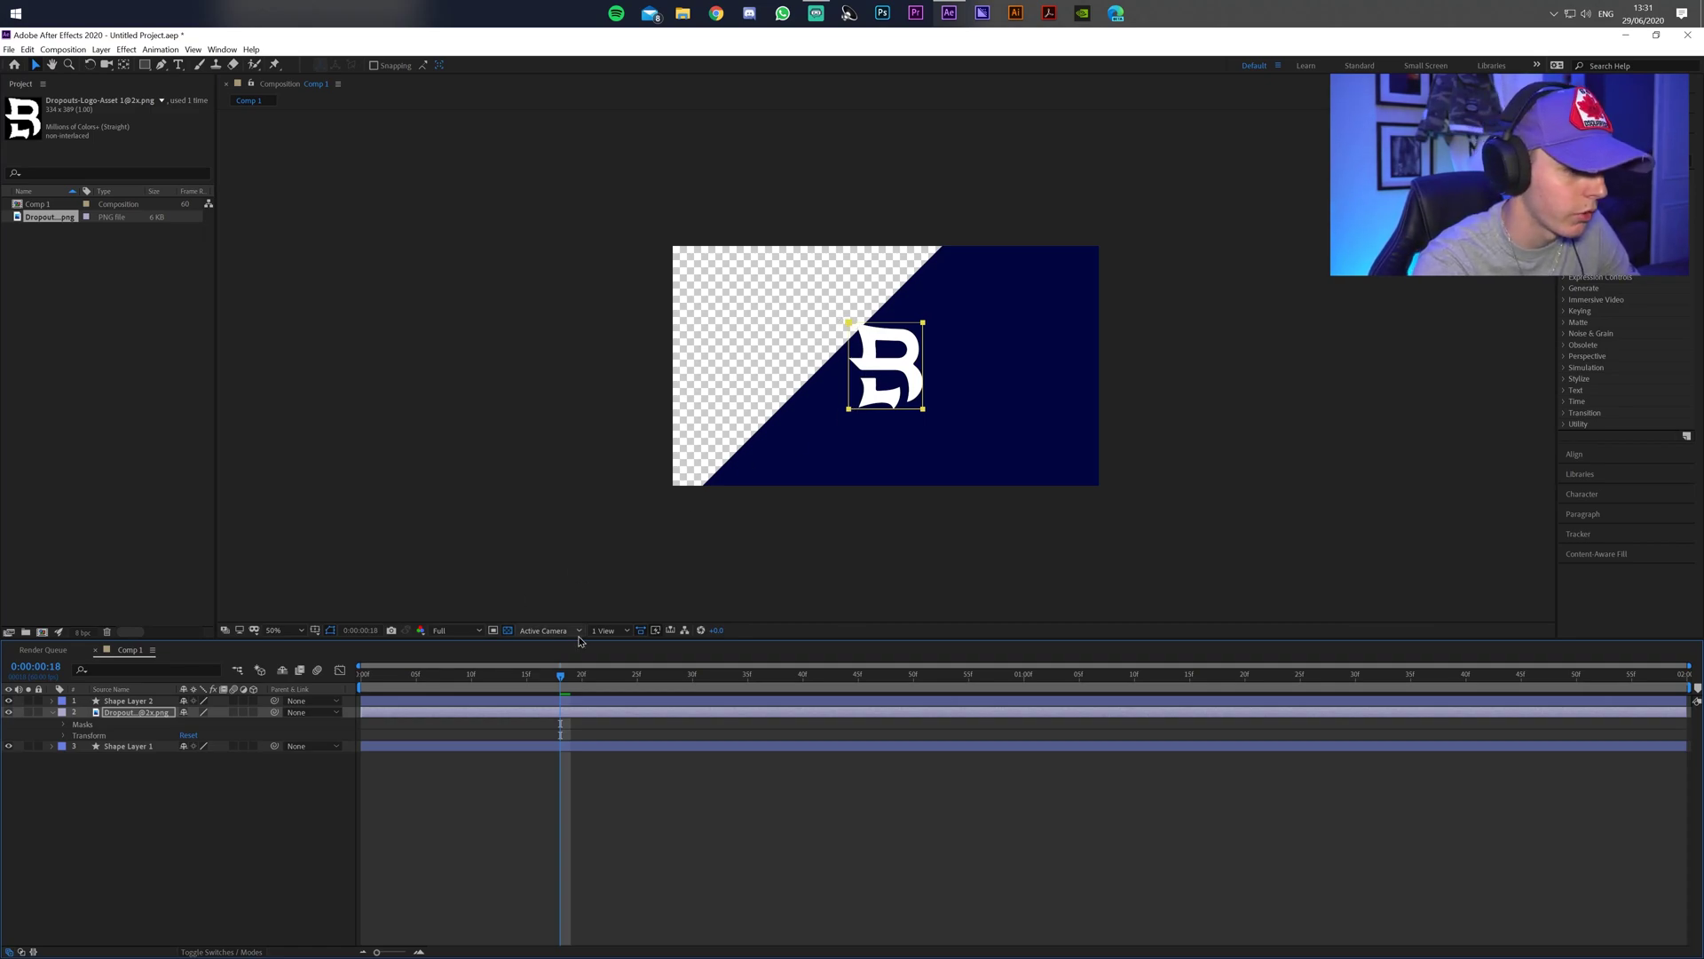
Expand the logo layer's Mask 1 and enable keyframing for its Mask Path.
click(63, 724)
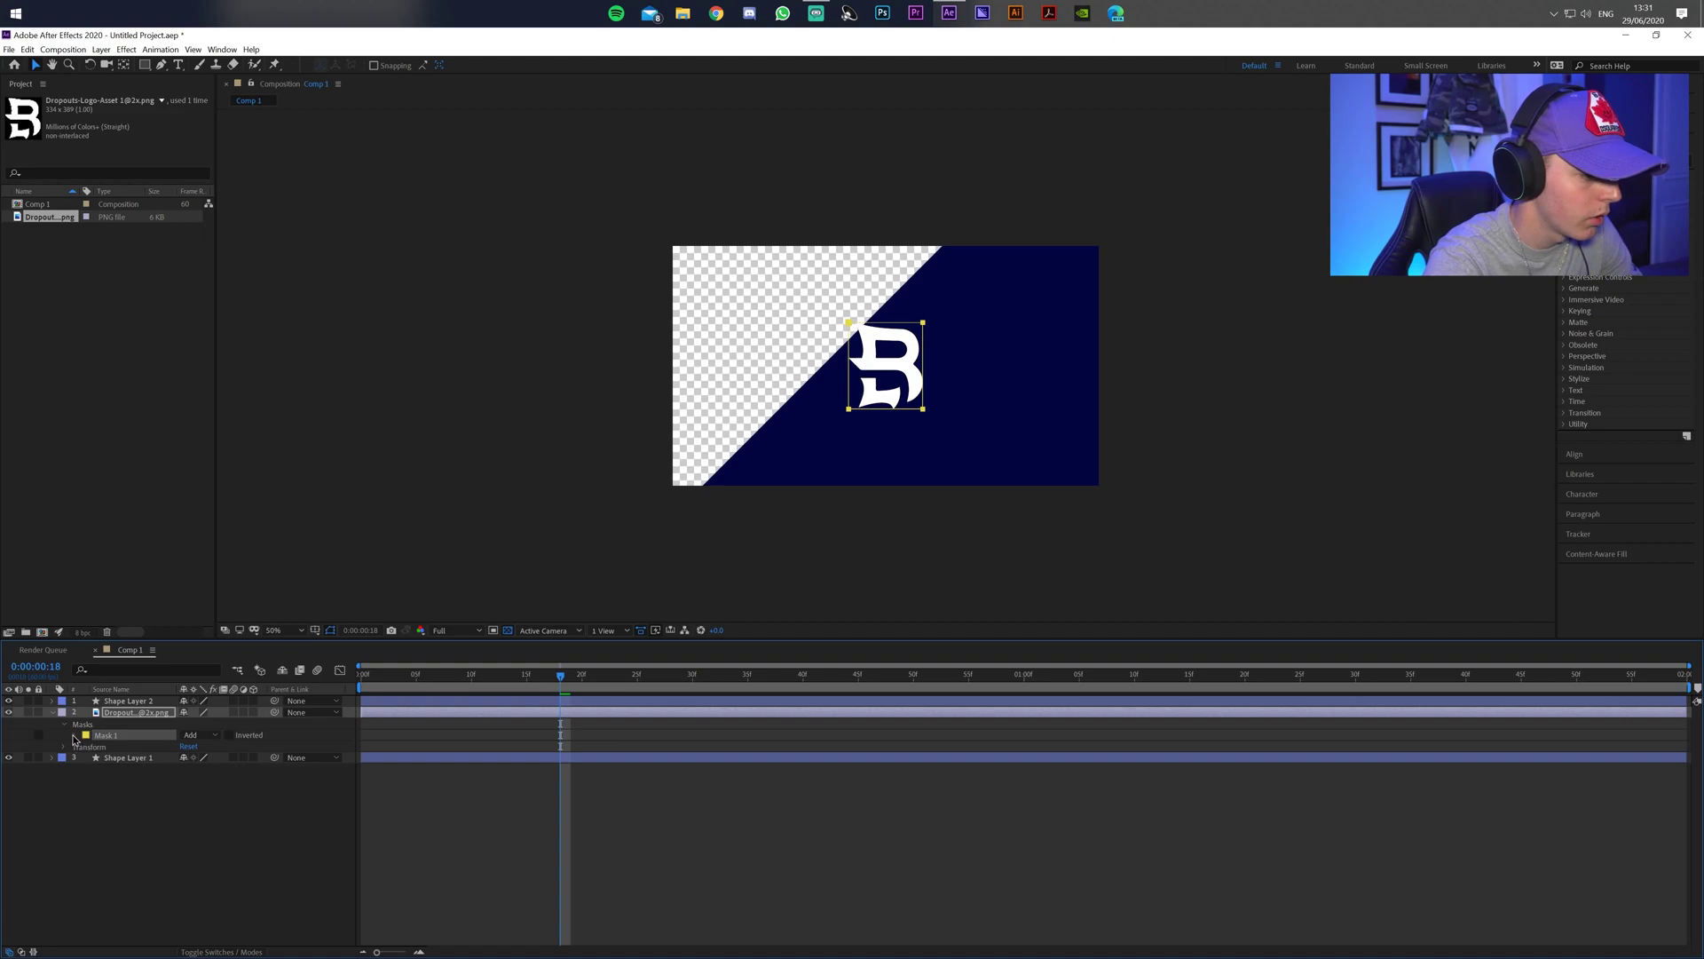
click(76, 736)
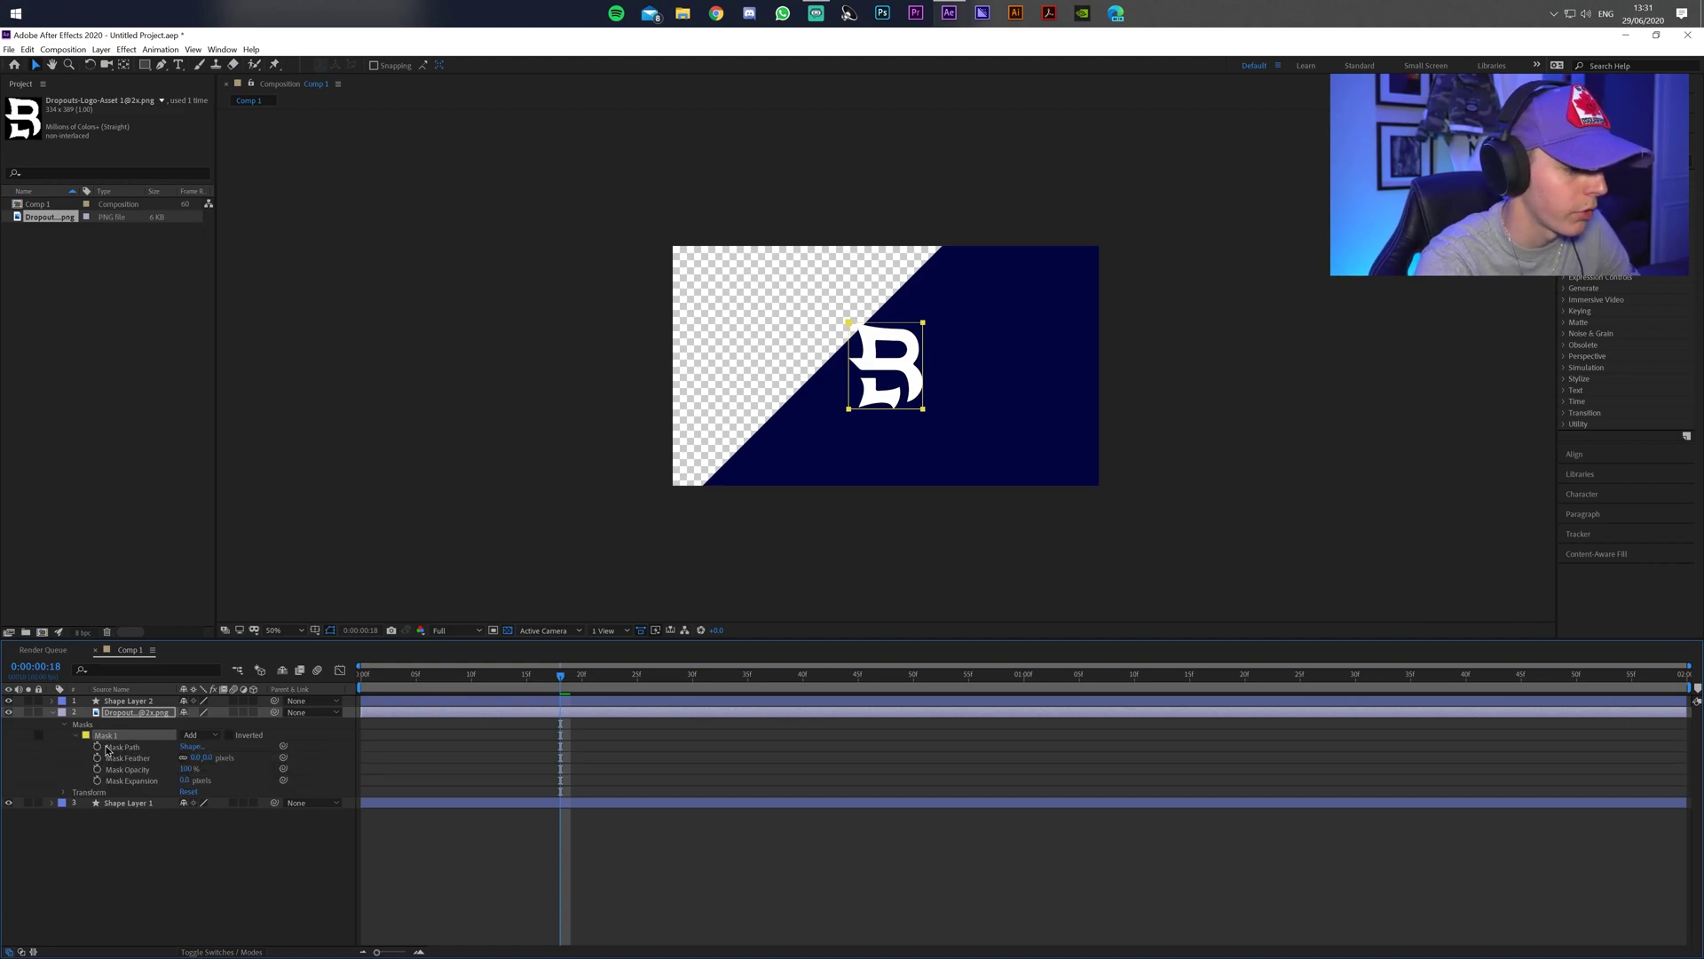
click(98, 747)
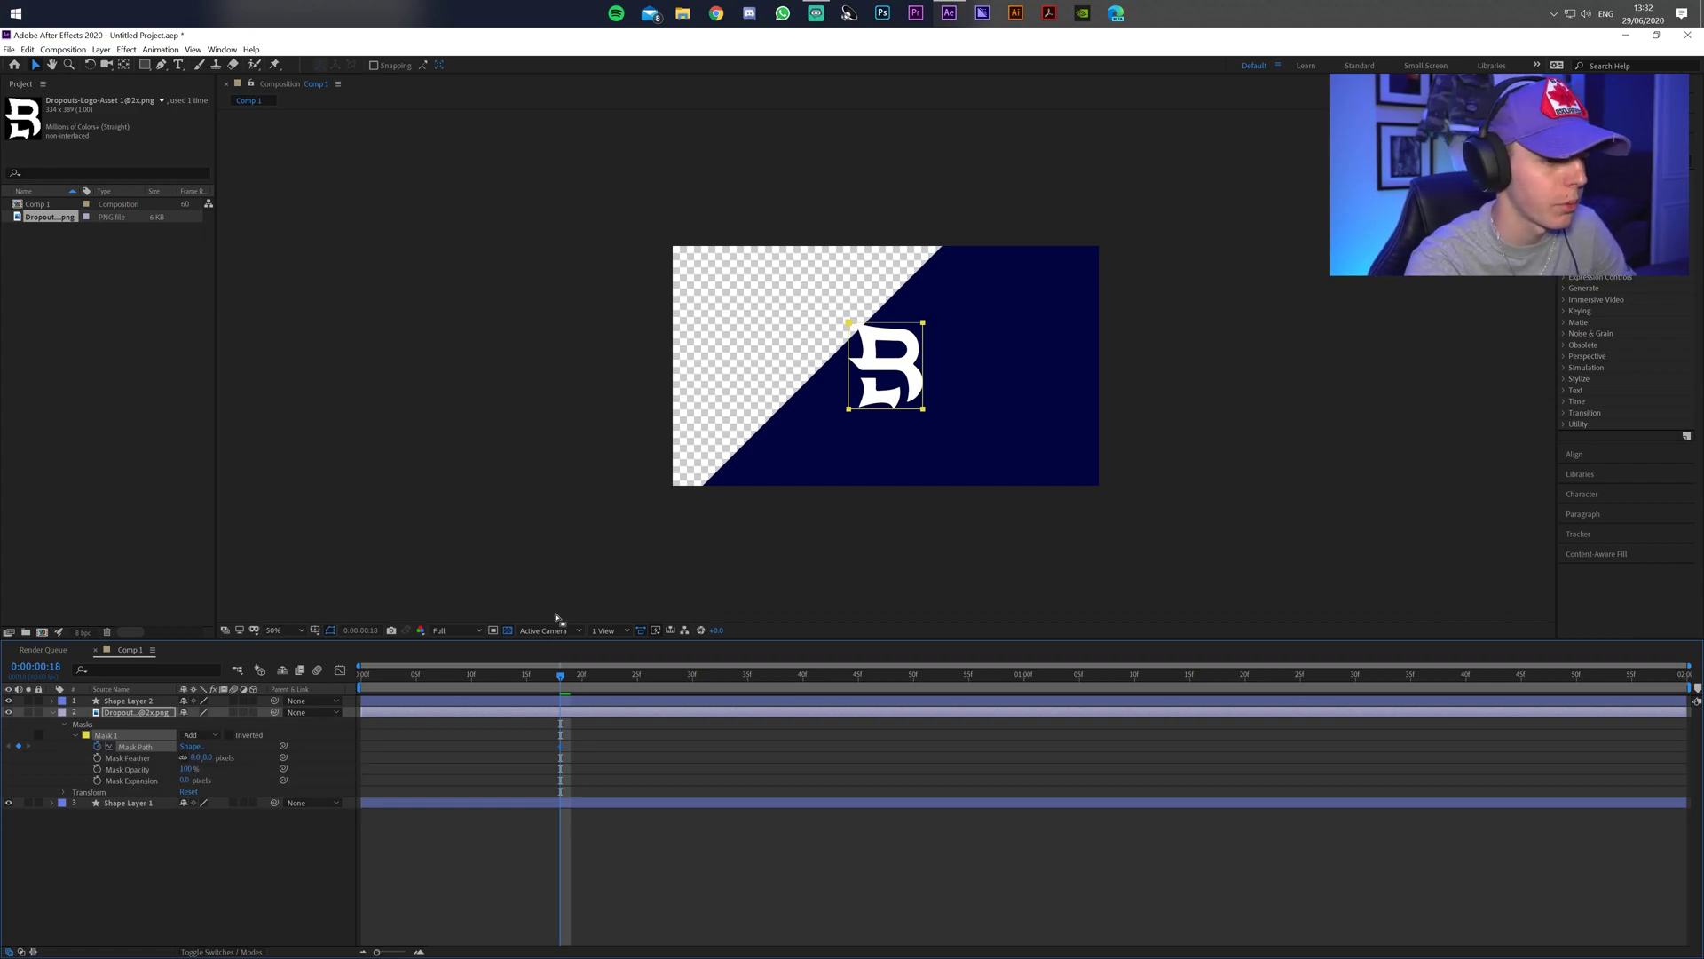
At 12 frames, reshape the logo's mask into a triangle beyond the navy shape's diagonal edge so the logo is hidden.
drag(562, 675, 495, 679)
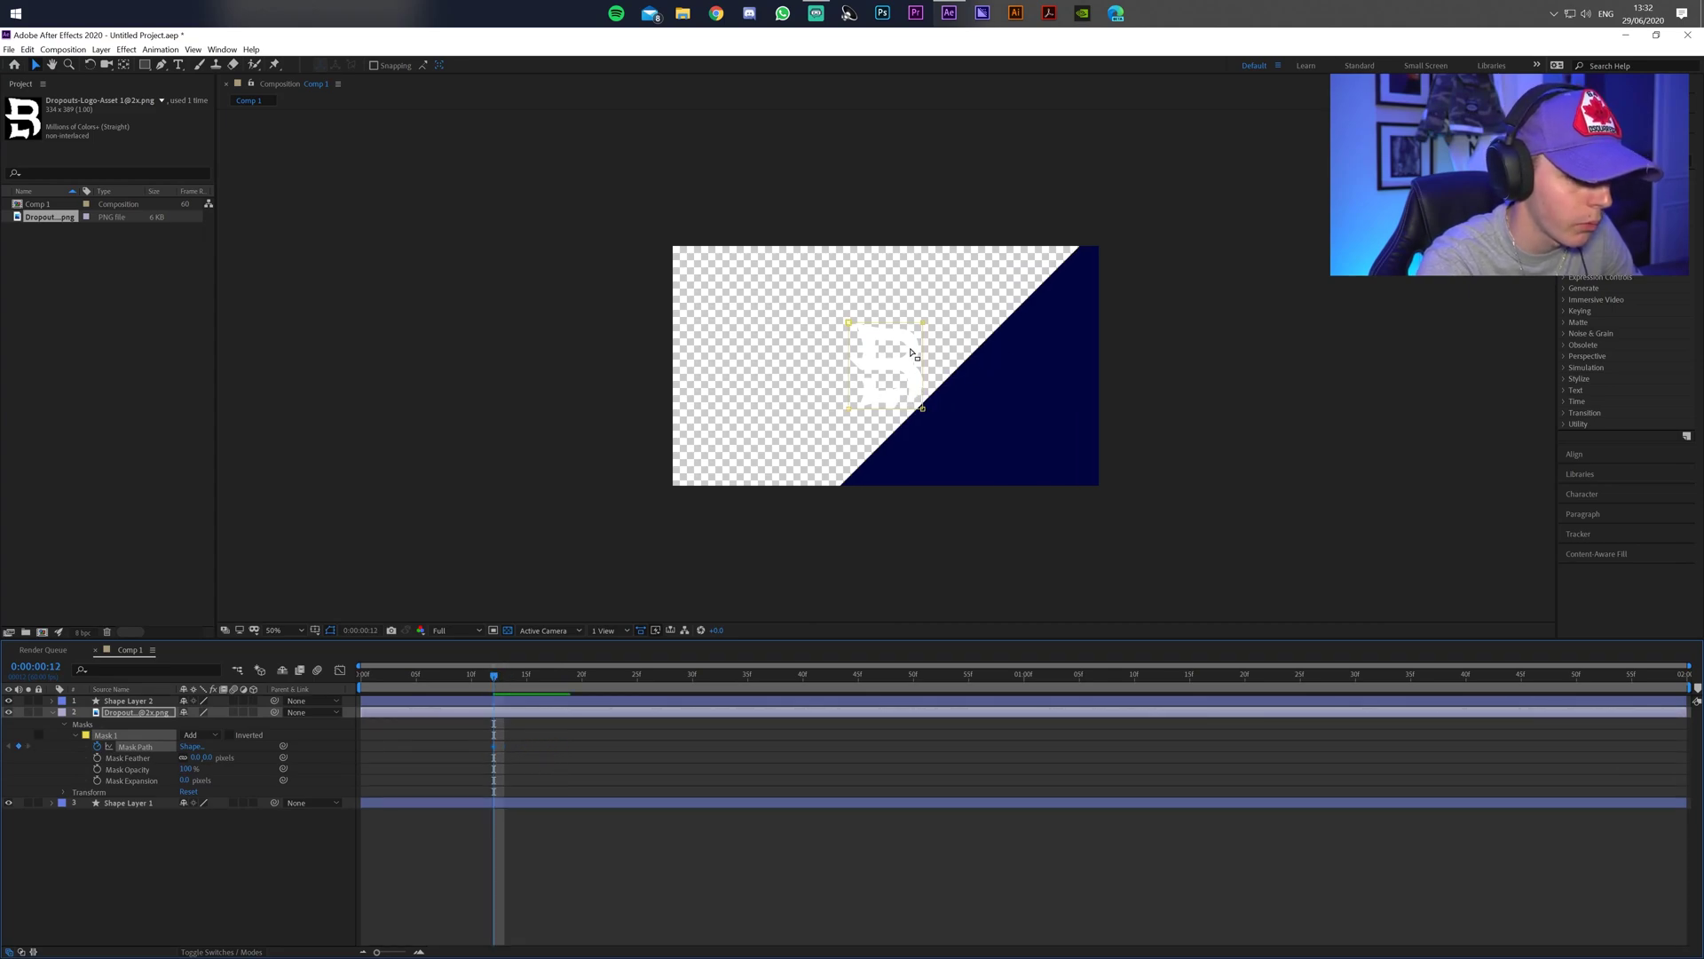
drag(849, 322, 925, 392)
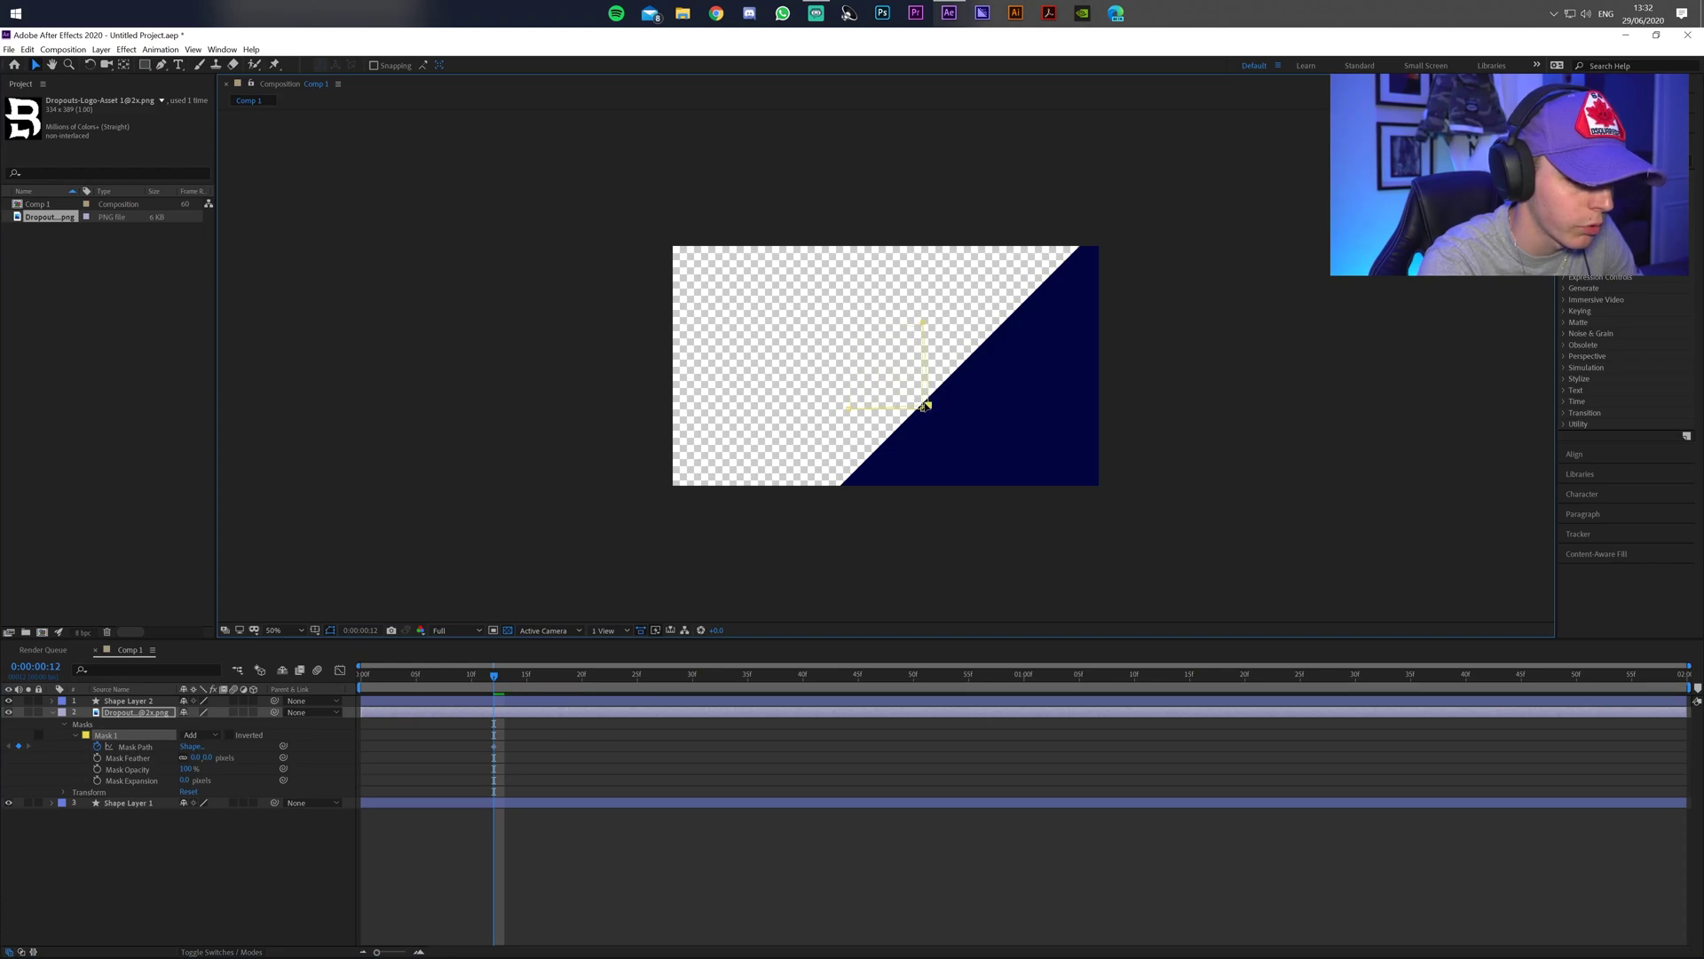
drag(924, 326, 1040, 358)
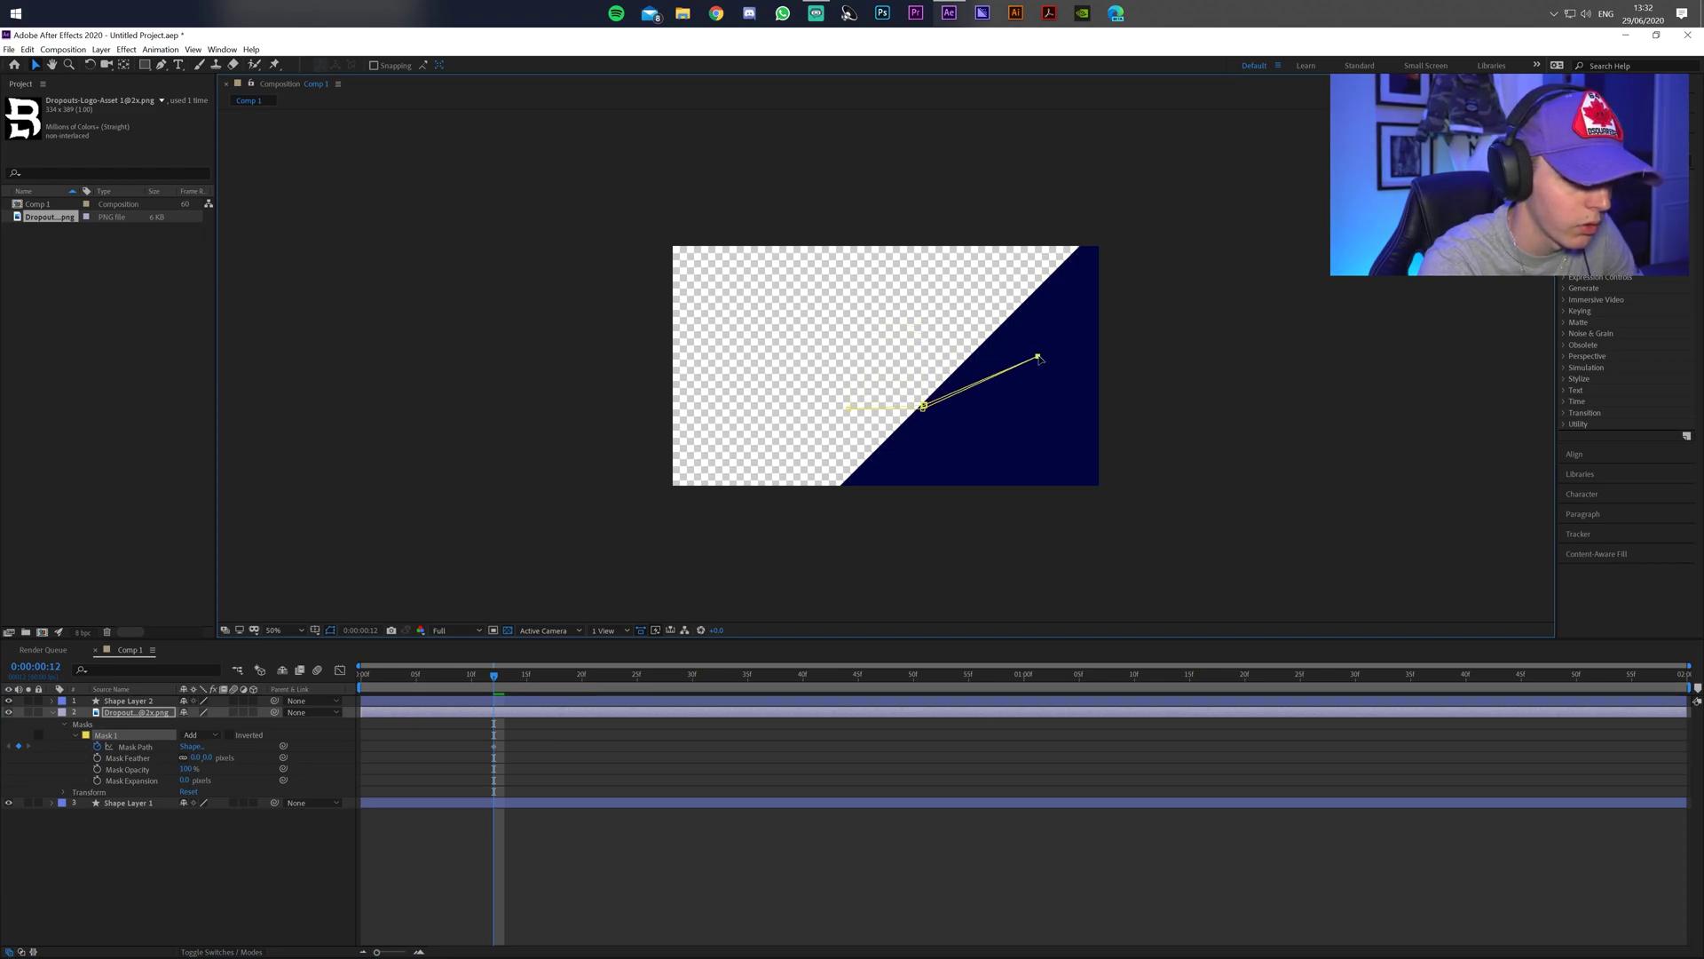
At 20 frames, add a Mask Path keyframe, move and enlarge the mask to cover the whole logo, and preview the reveal.
drag(495, 675, 585, 677)
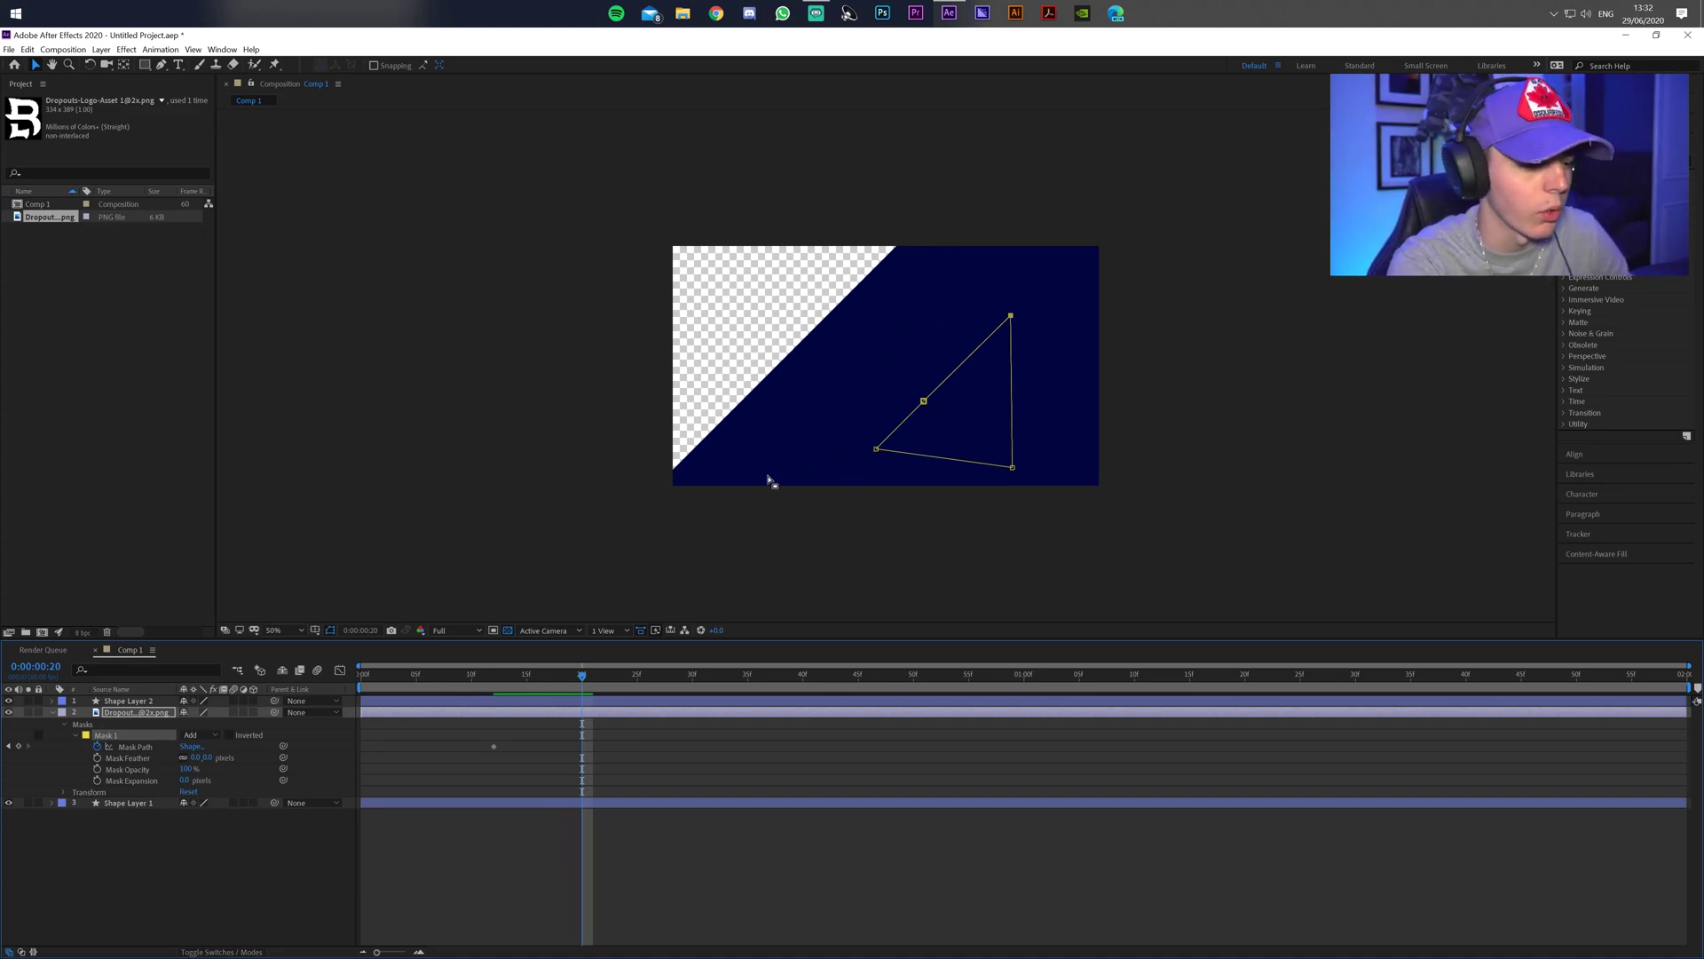
click(19, 746)
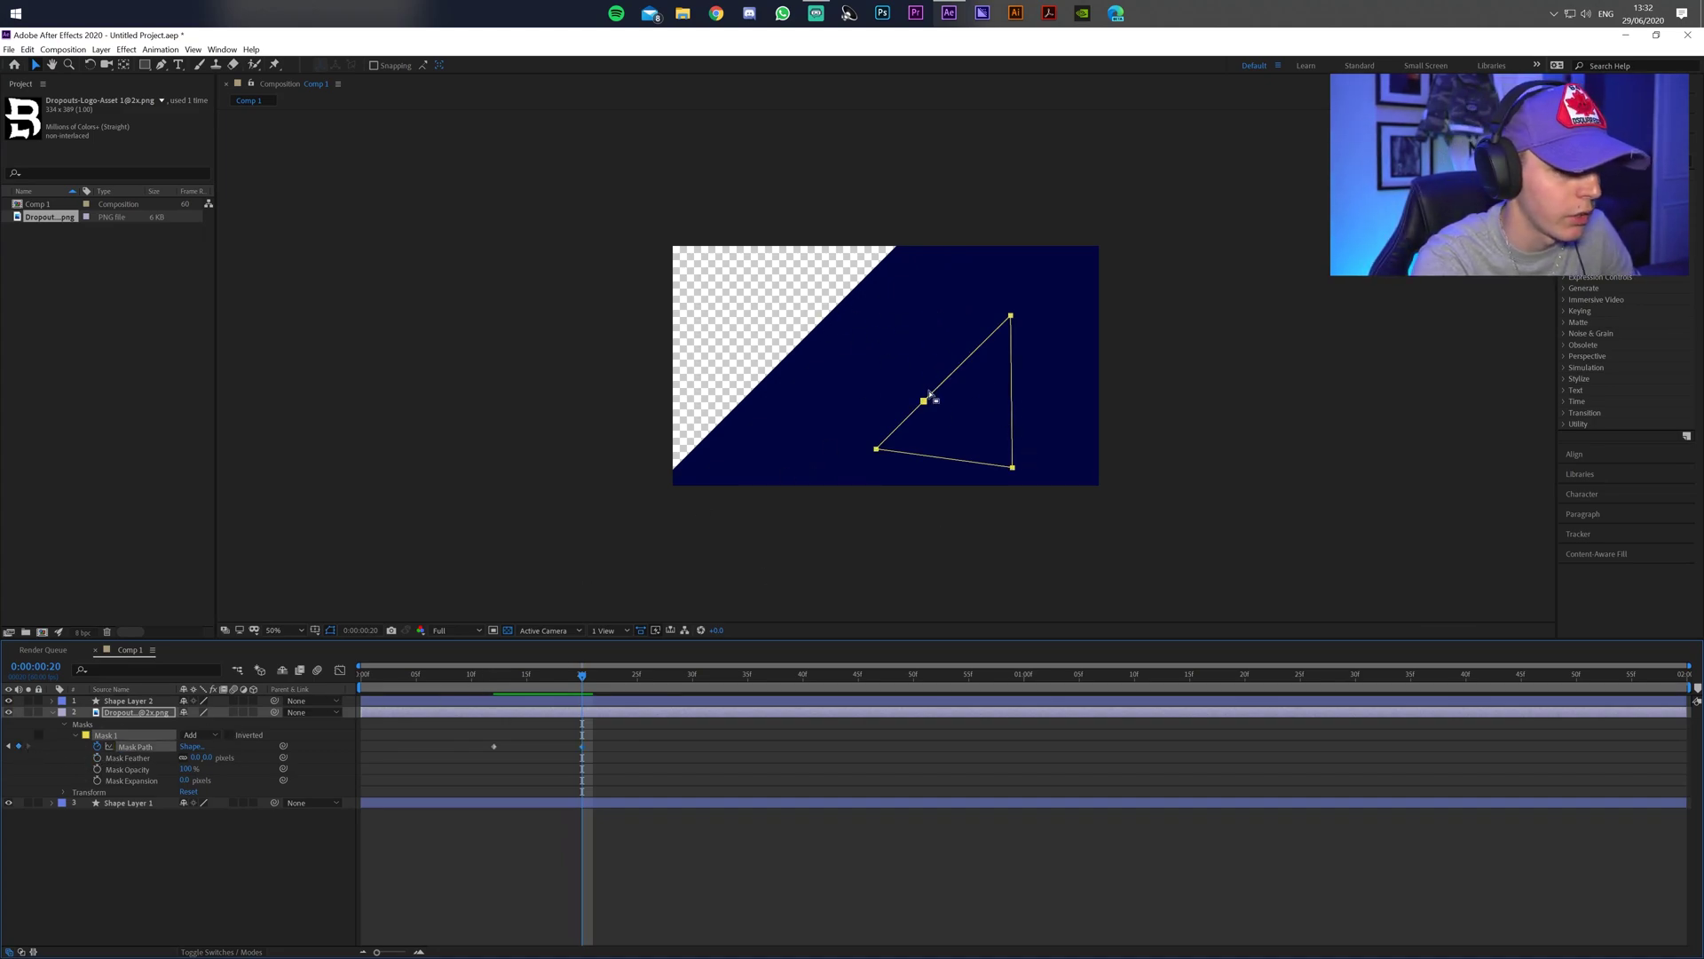
drag(936, 396, 851, 357)
double_click(848, 353)
mouse_move(938, 421)
mouse_down()
mouse_move(906, 399)
mouse_move(943, 441)
mouse_move(929, 426)
mouse_up()
key(Return)
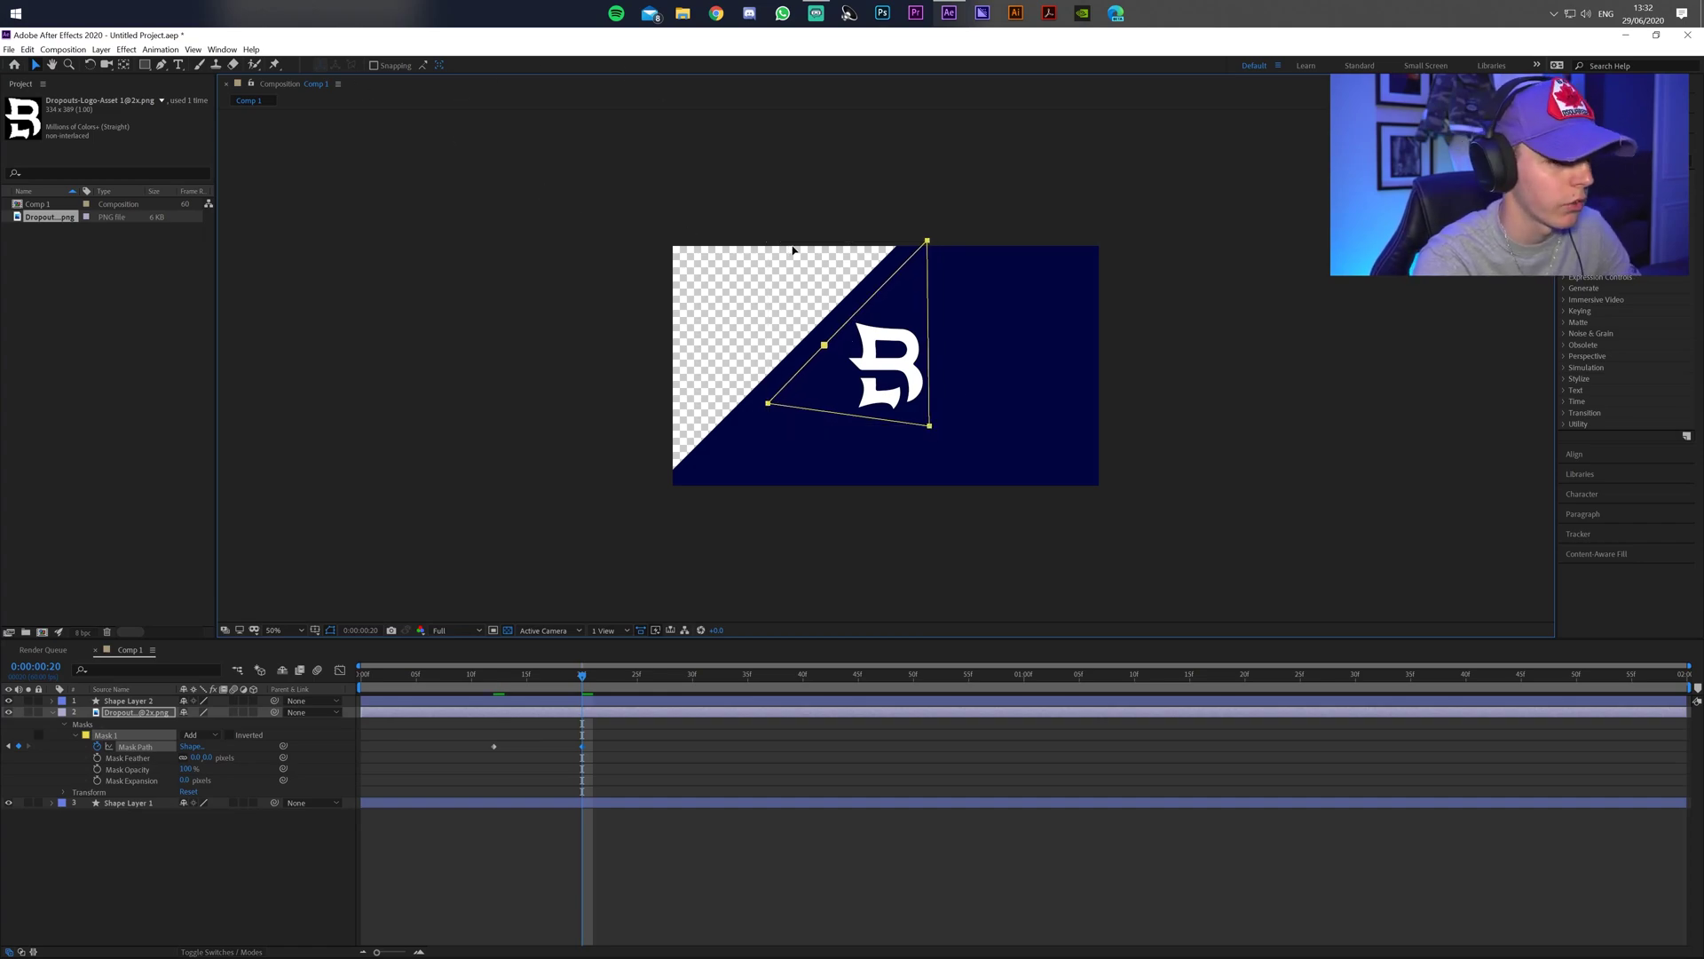
click(959, 334)
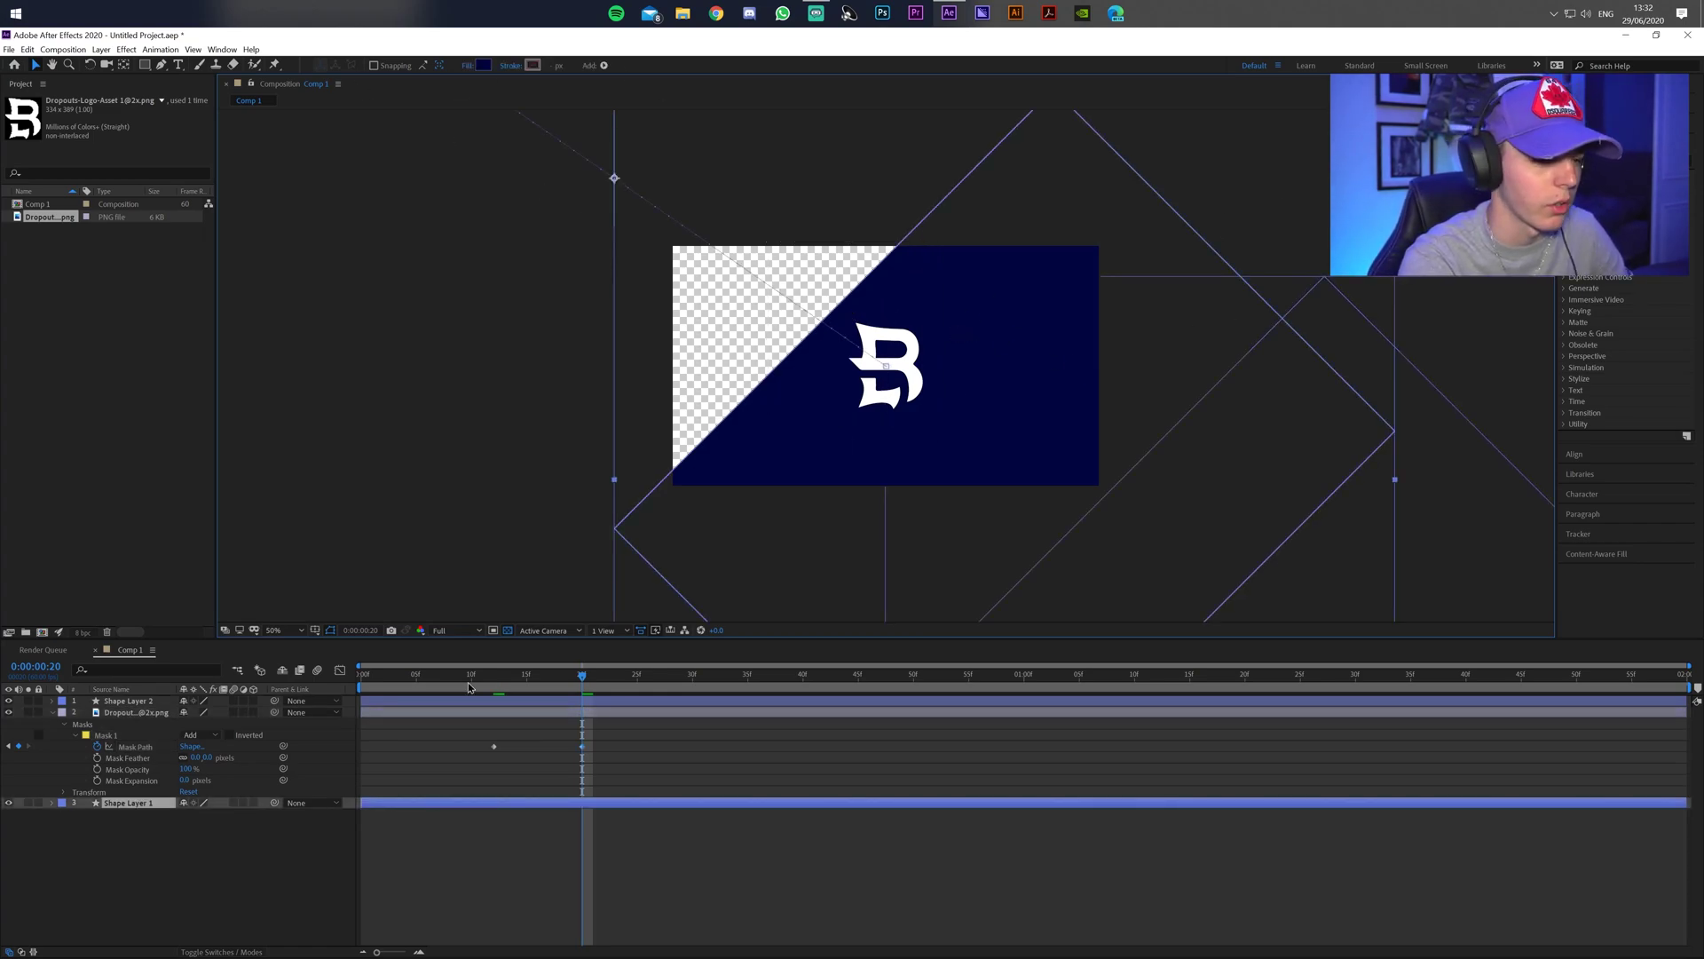
key(space)
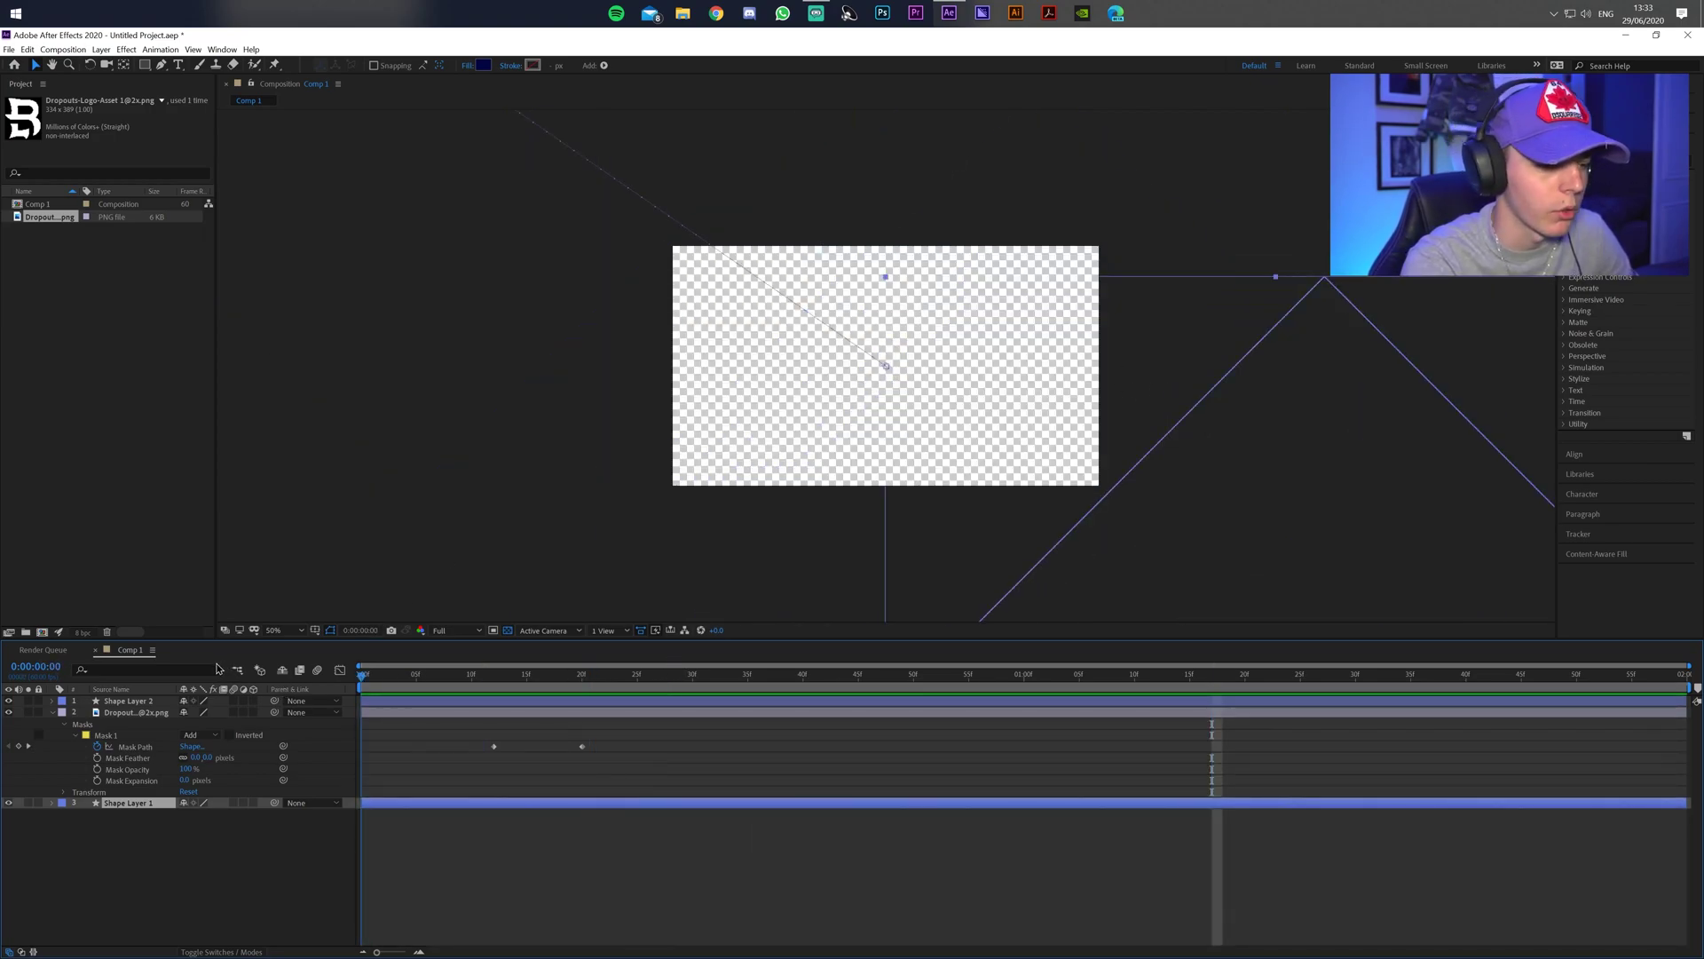
key(space)
Collapse the logo layer, trim its end to 40 frames and preview the transition.
click(51, 712)
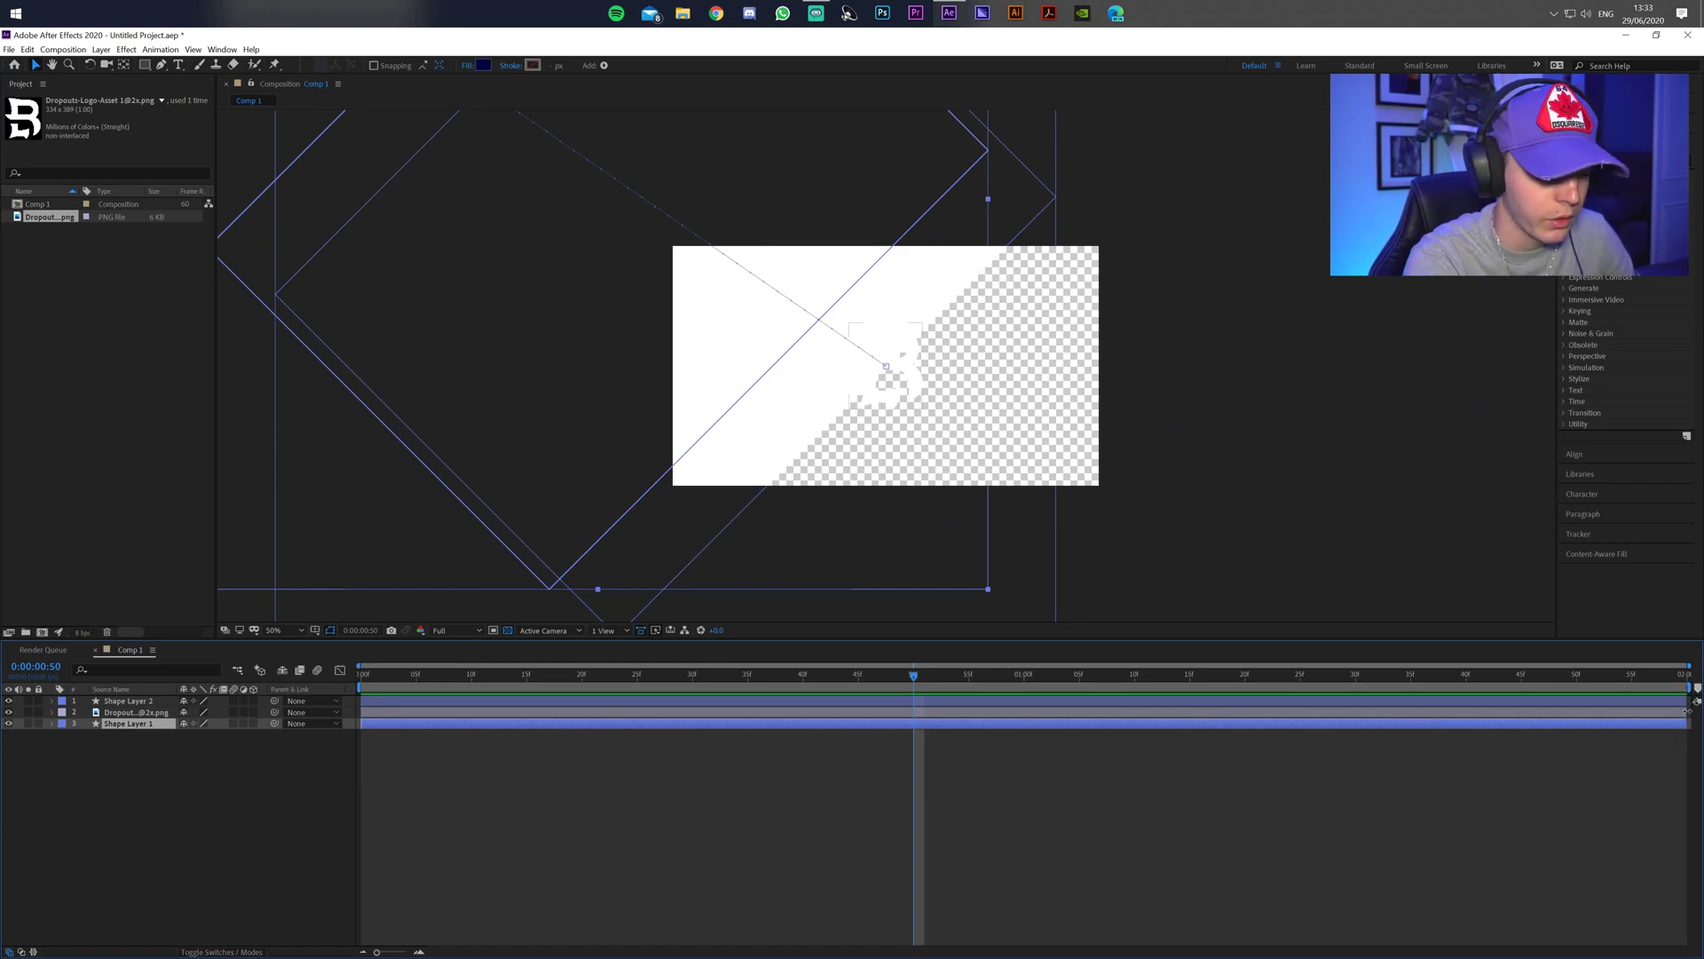
drag(1686, 712, 803, 682)
drag(634, 711, 798, 715)
key(space)
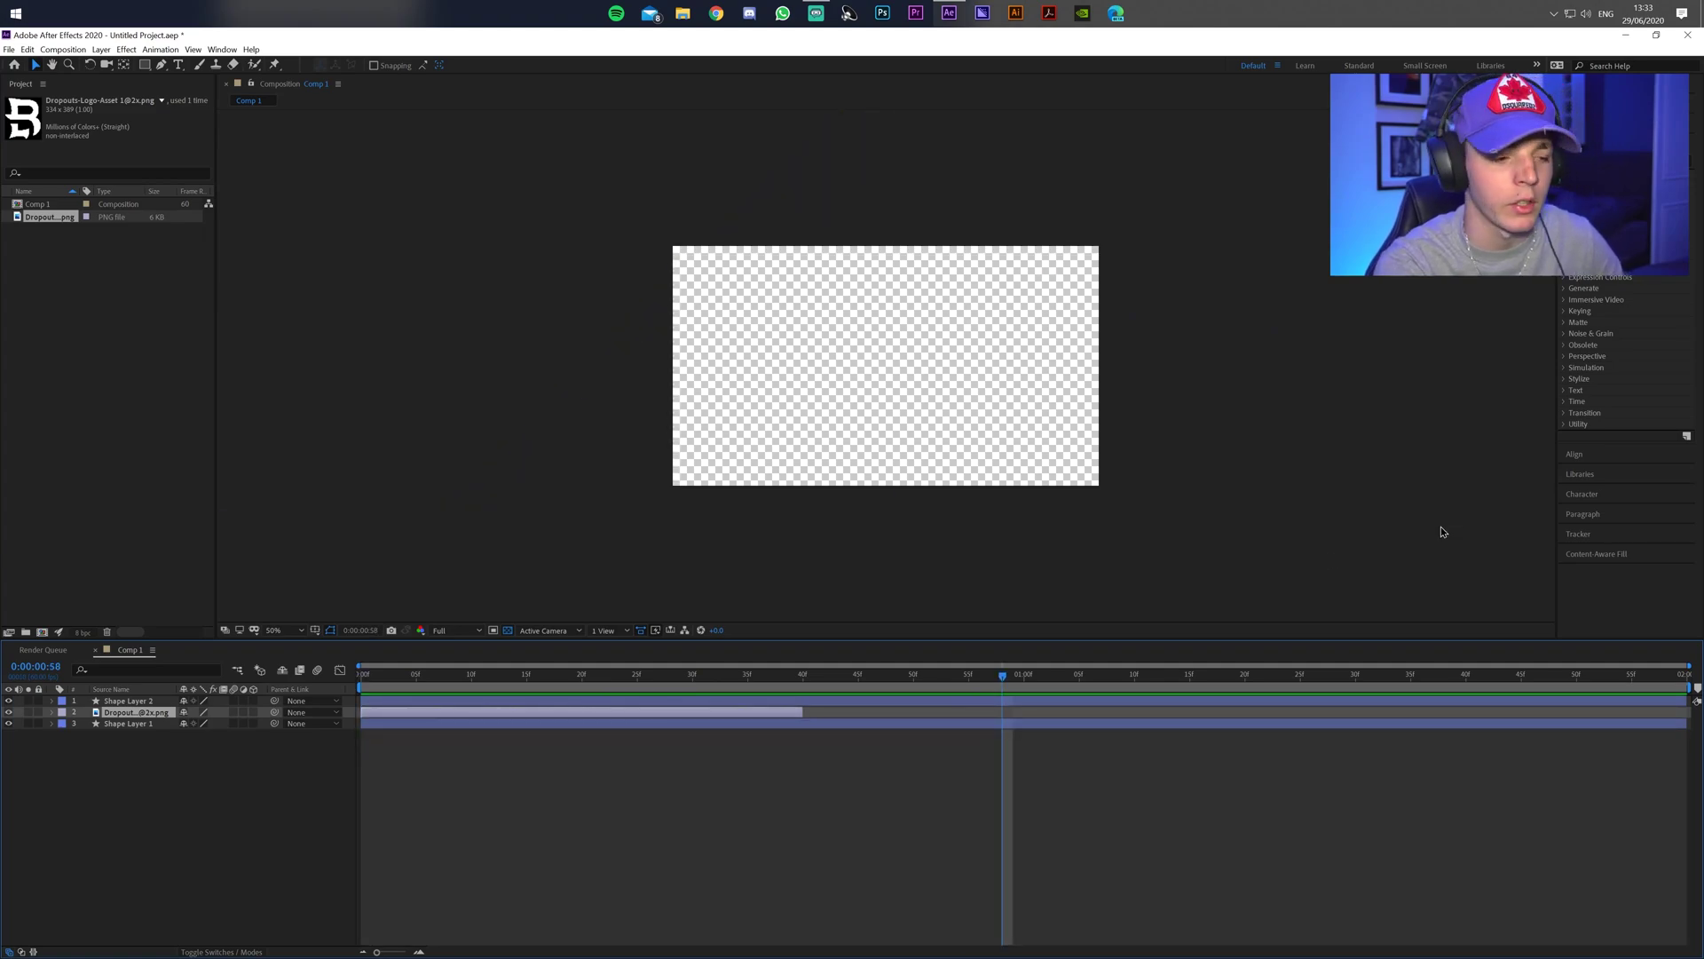
key(space)
key(space)
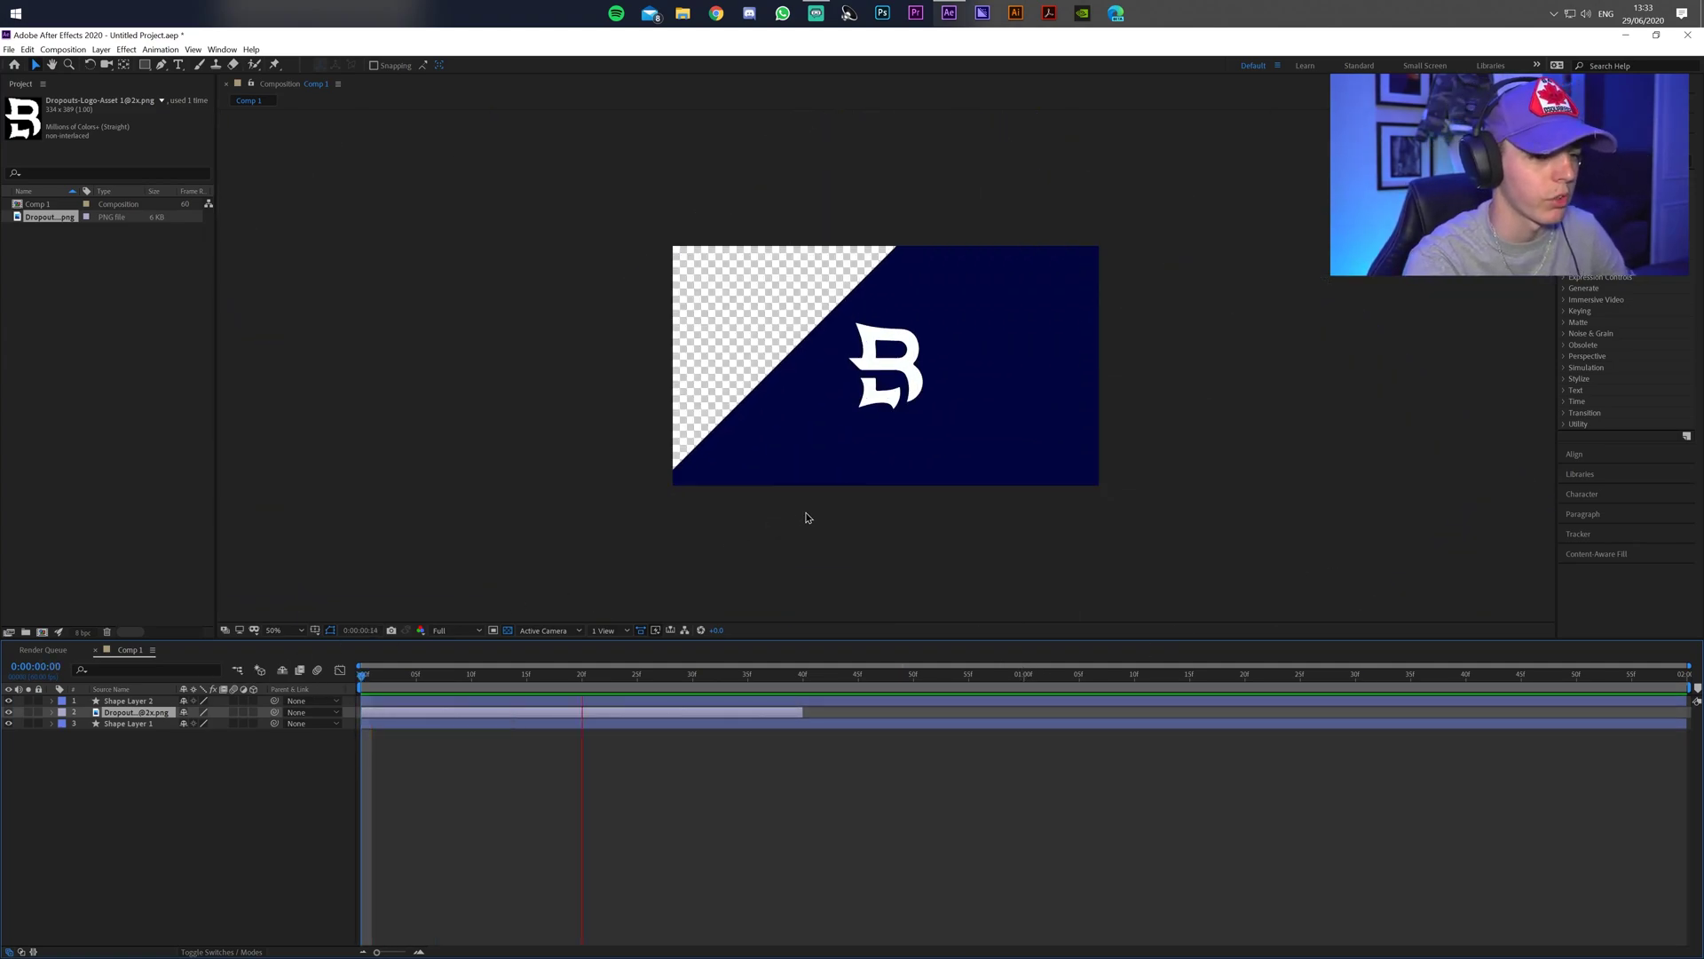
key(space)
key(space)
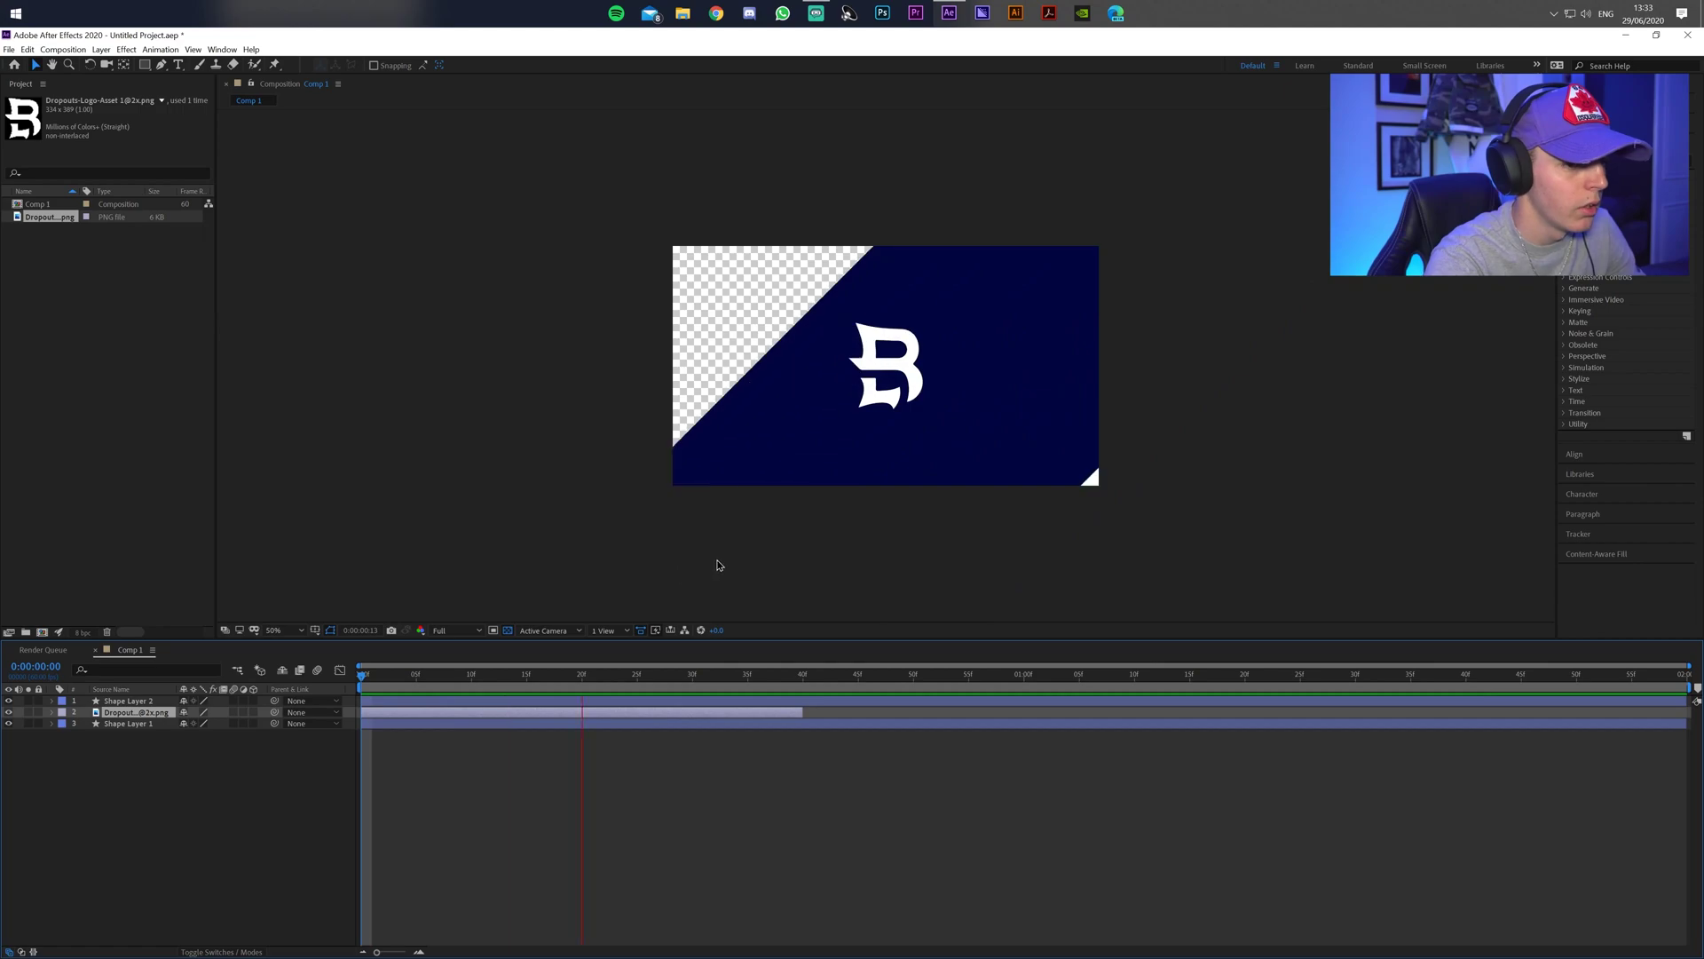
key(space)
Duplicate Shape Layer 2 and change the copy's fill colour to bright blue.
click(129, 701)
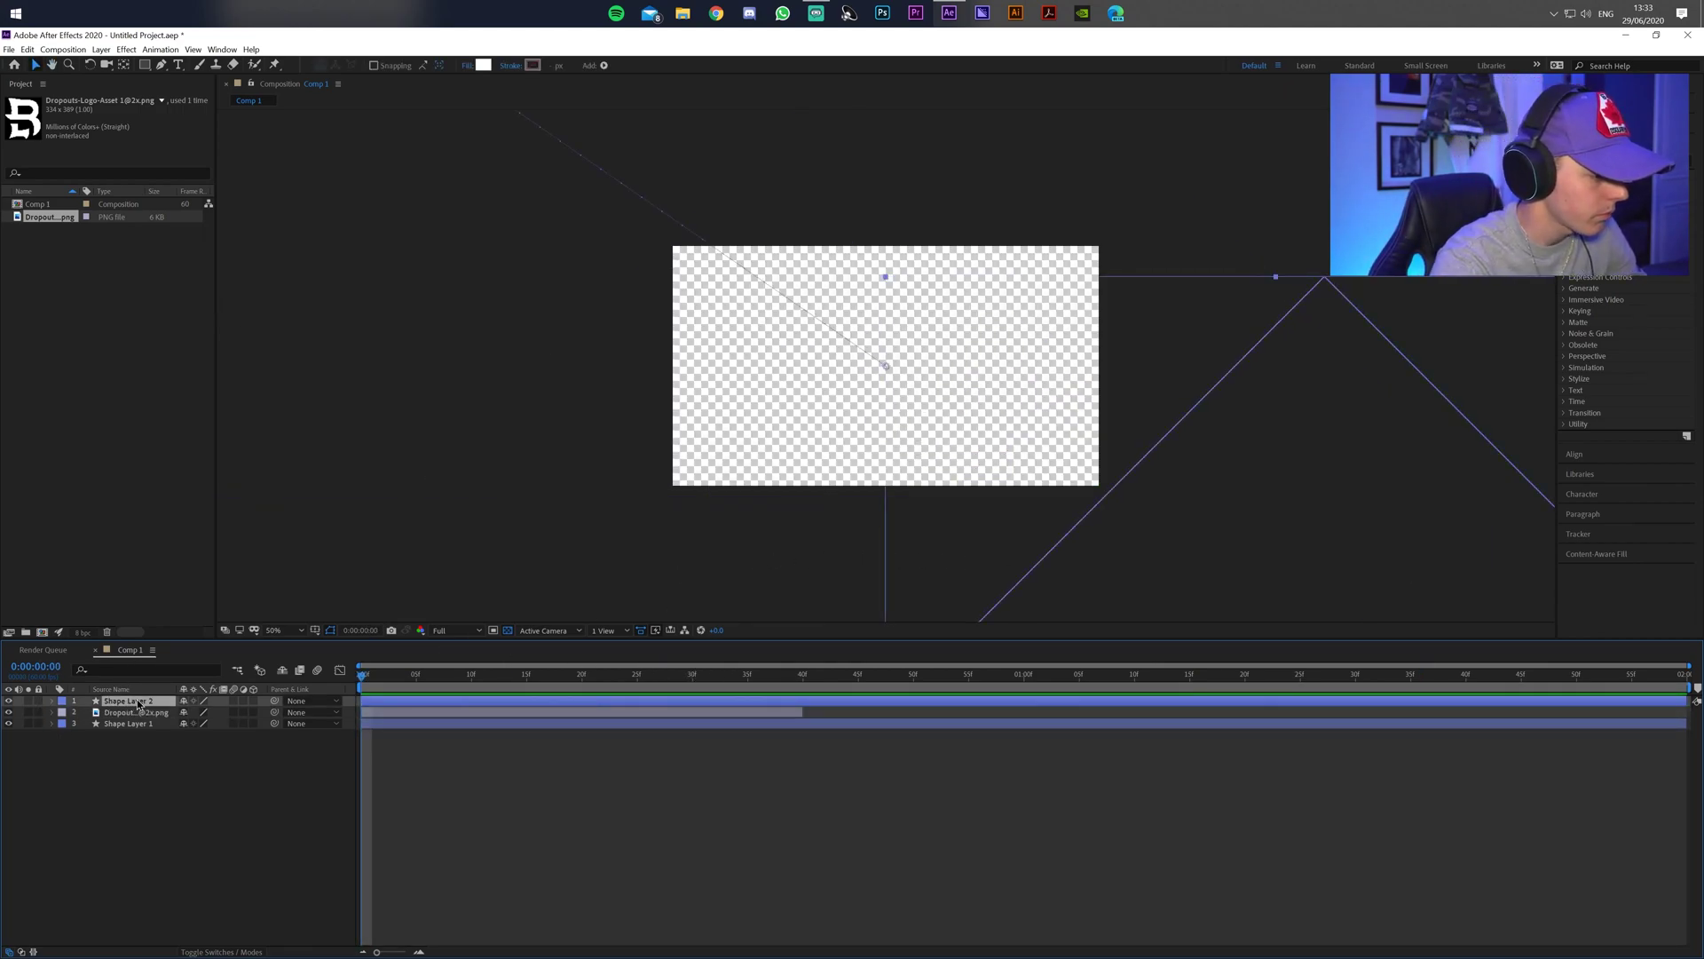
key(ctrl+d)
click(482, 65)
click(569, 430)
click(533, 369)
click(675, 348)
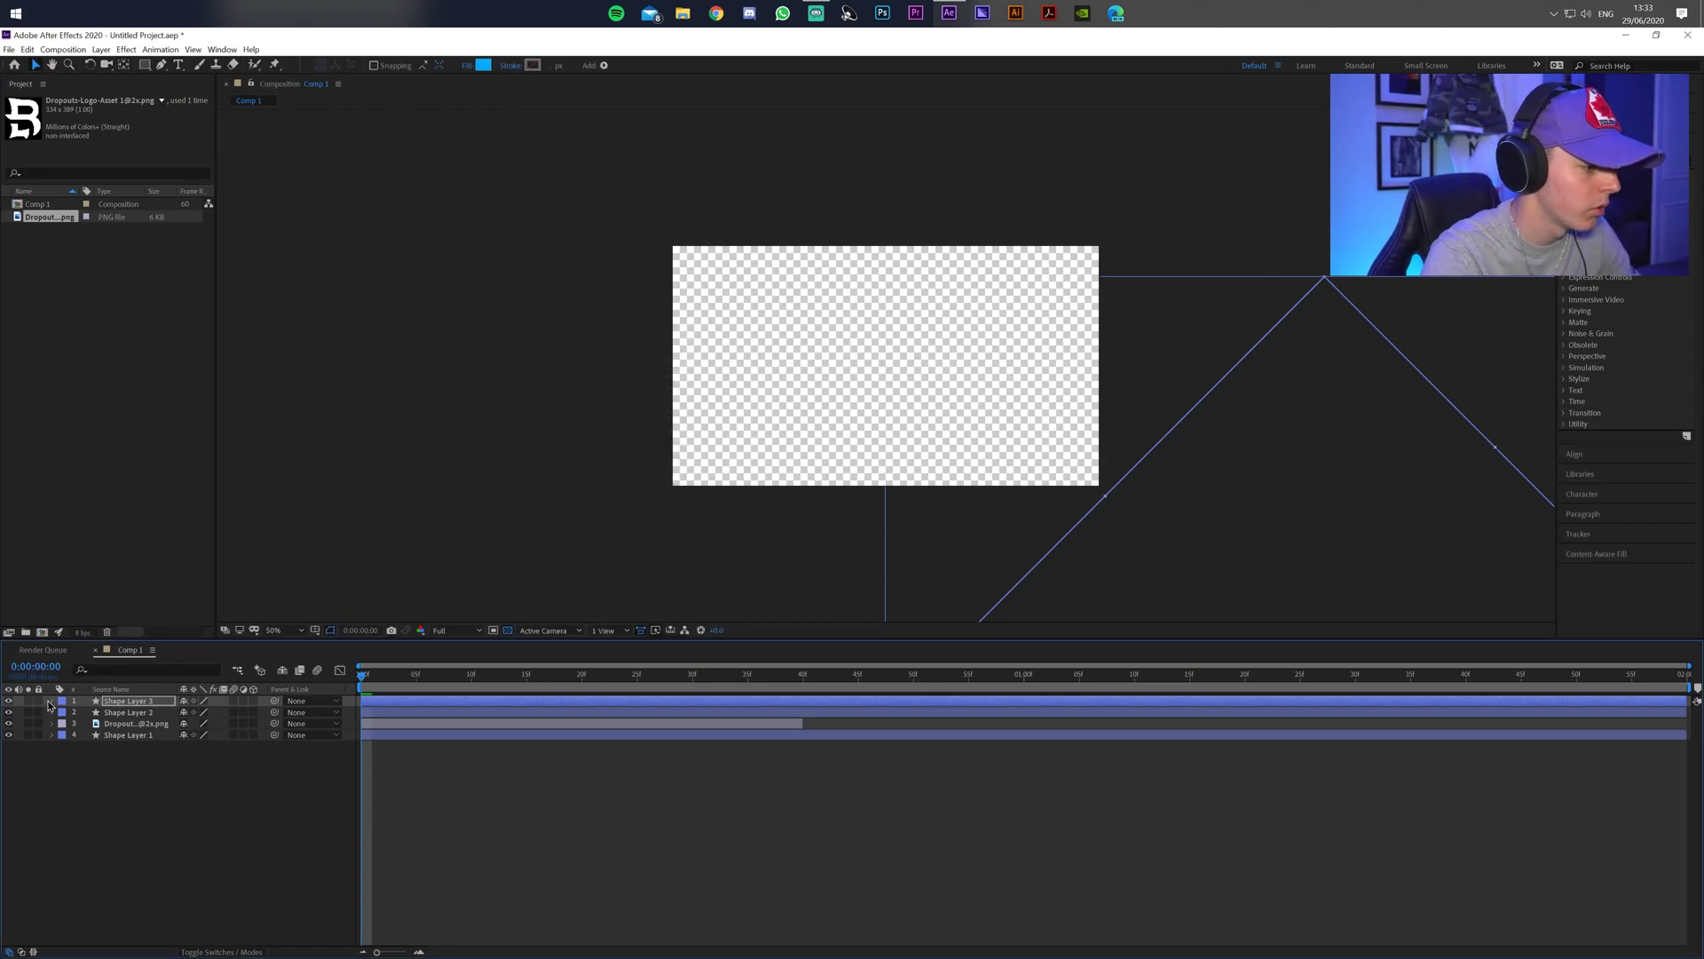
Move Shape Layer 3's first Position keyframe to 25 frames and preview the offset sweep.
click(51, 700)
click(65, 724)
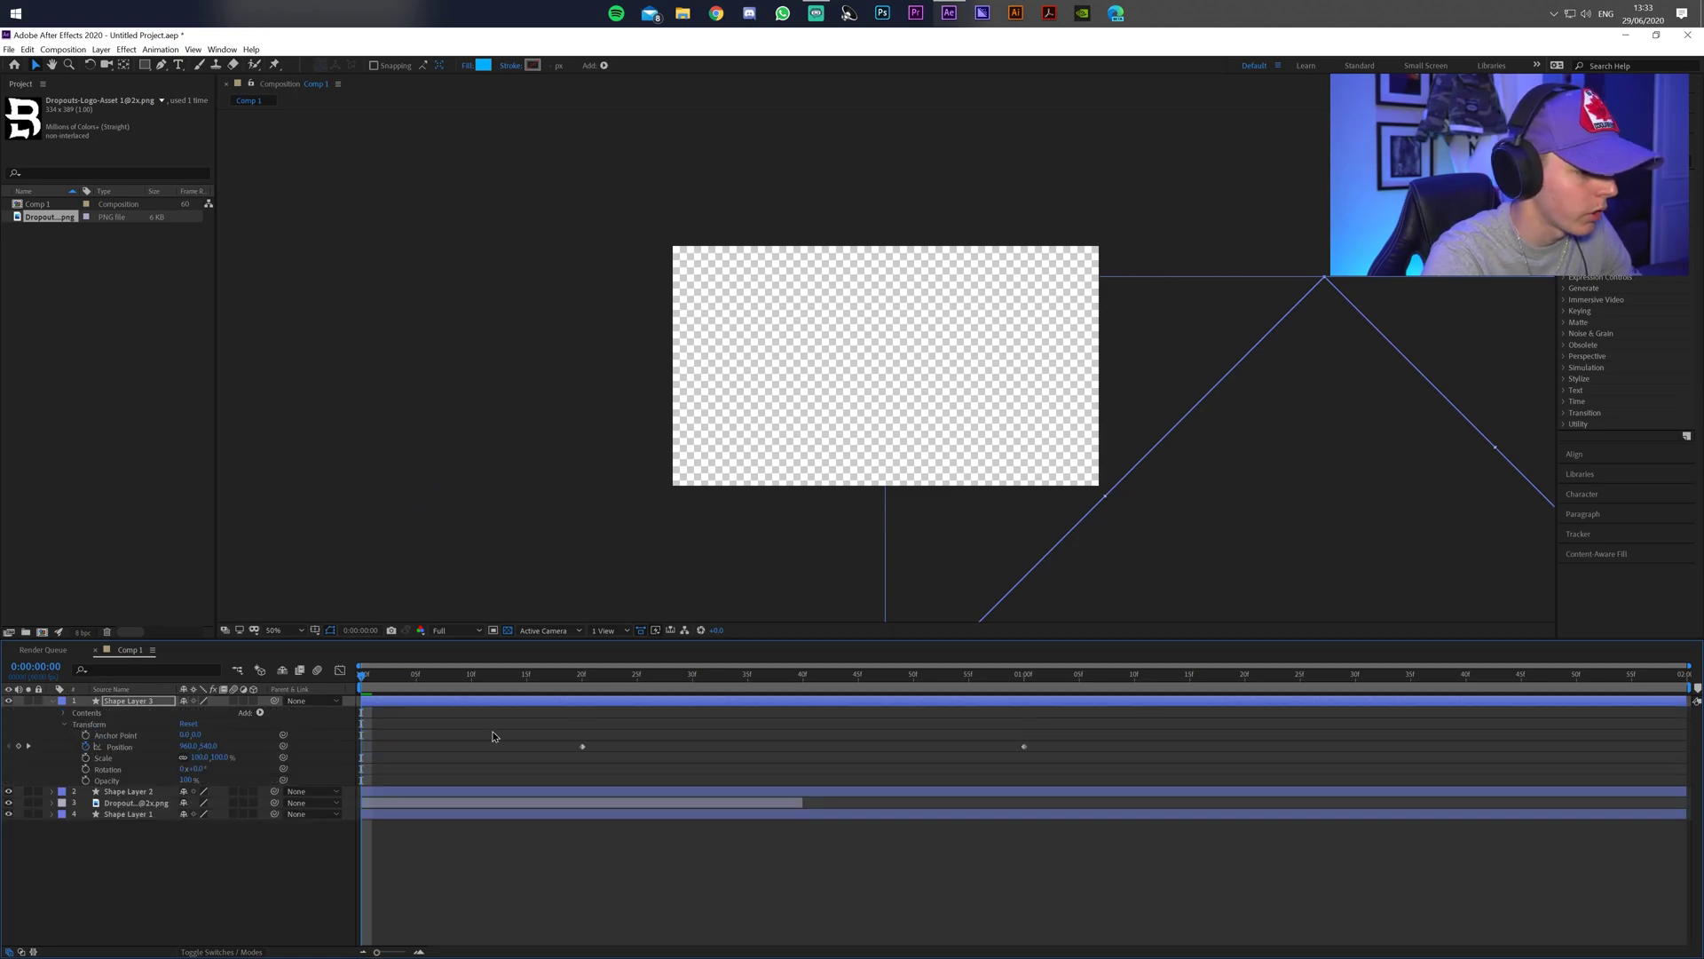
drag(583, 748, 631, 748)
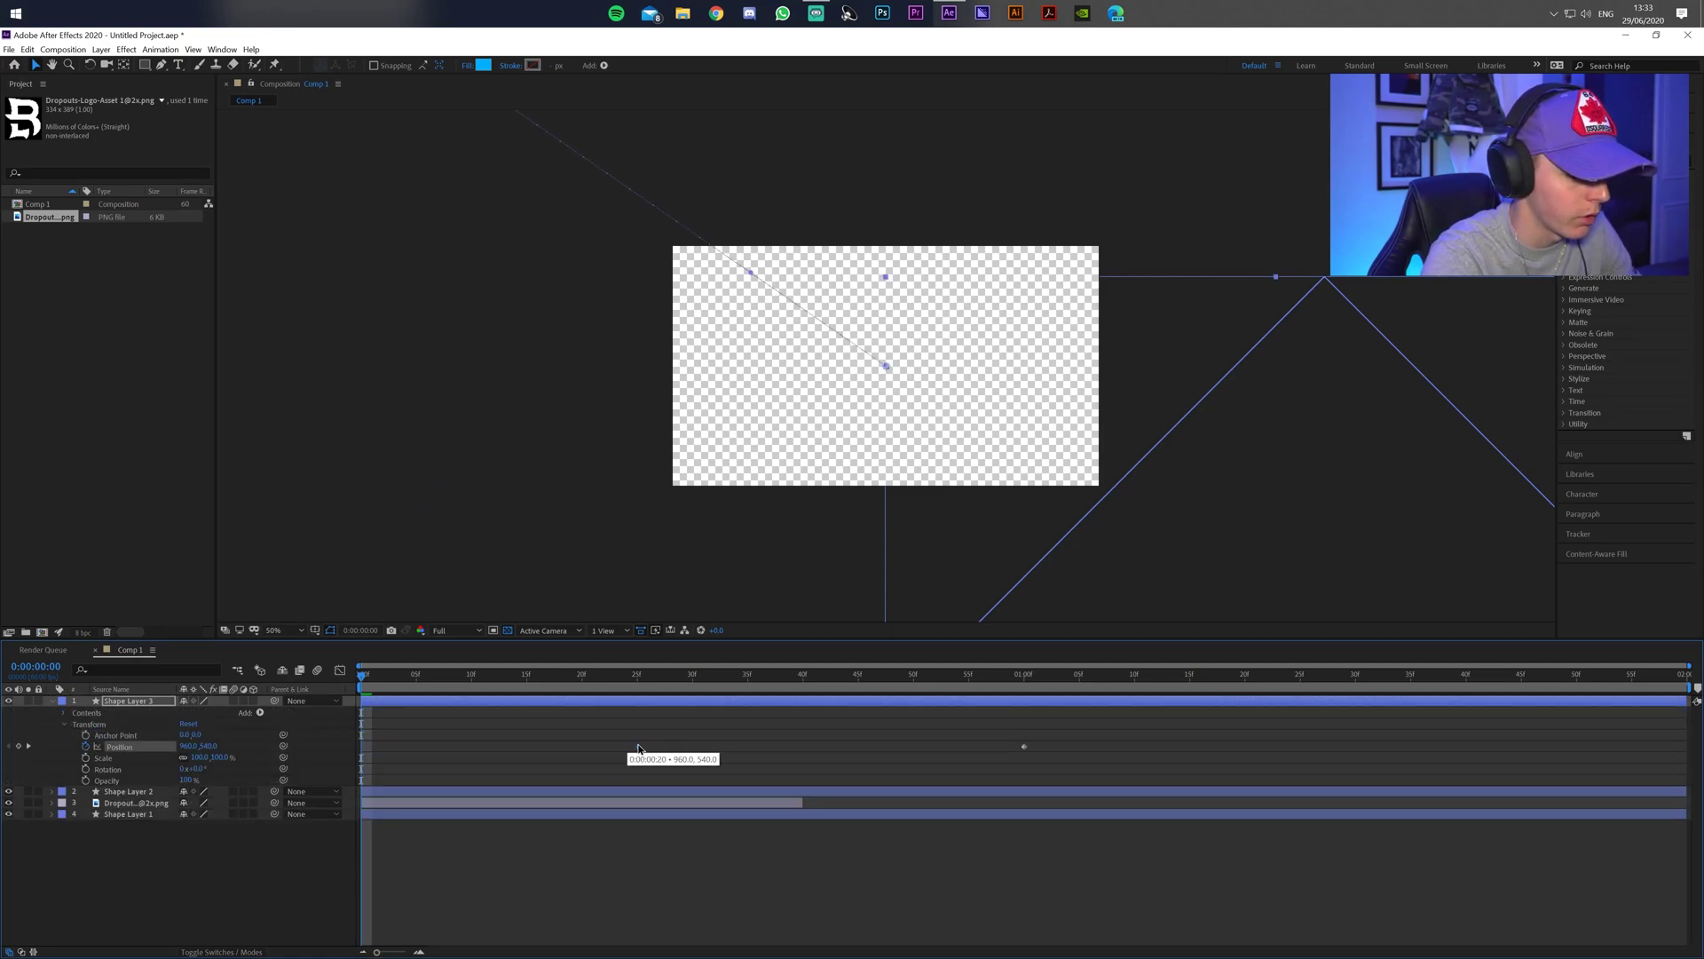
click(732, 752)
key(space)
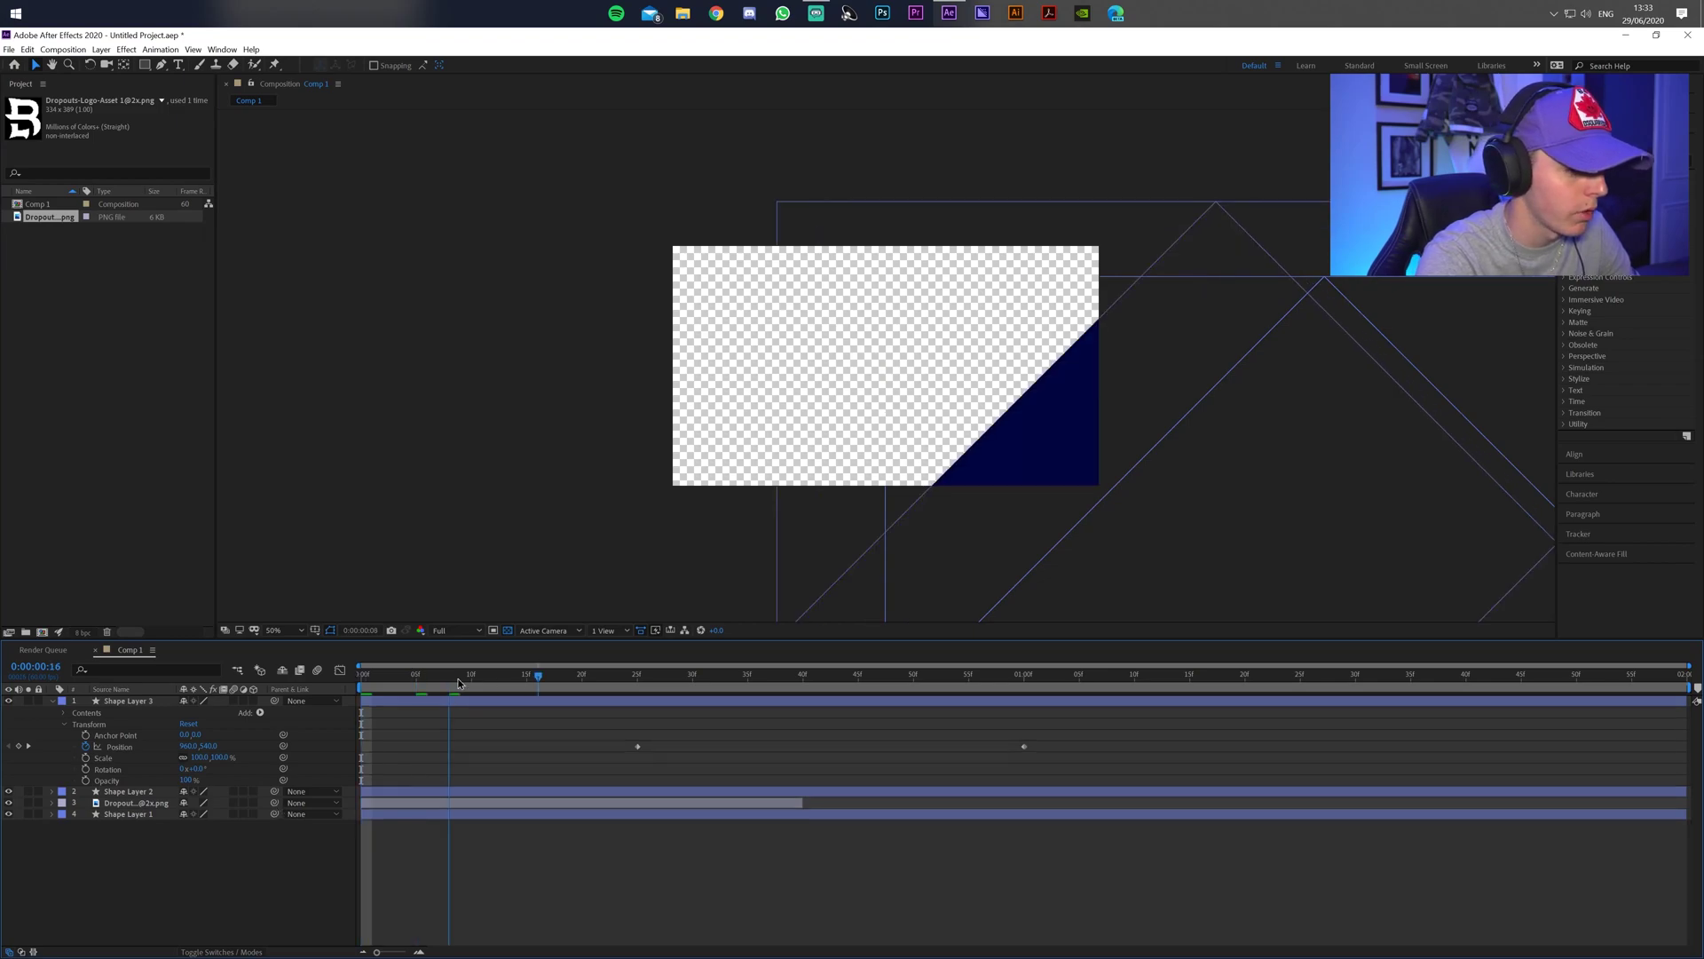
Move Shape Layer 3's first Position keyframe to 30 frames and change its fill to a deeper blue.
click(861, 705)
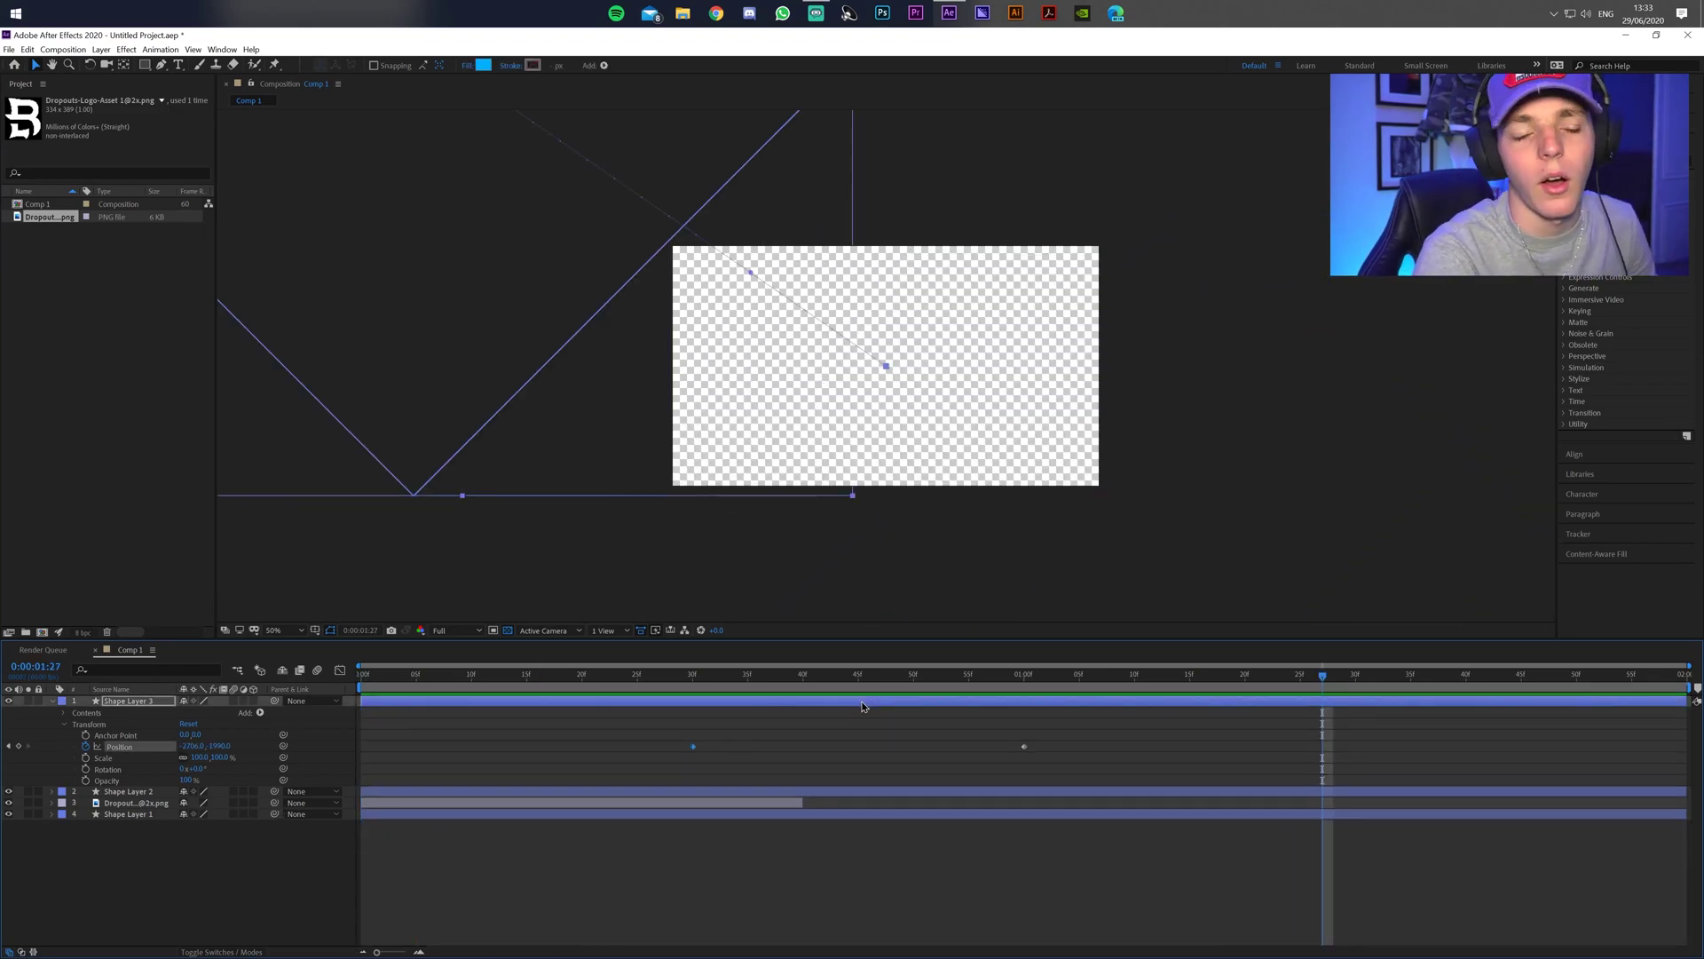
click(479, 66)
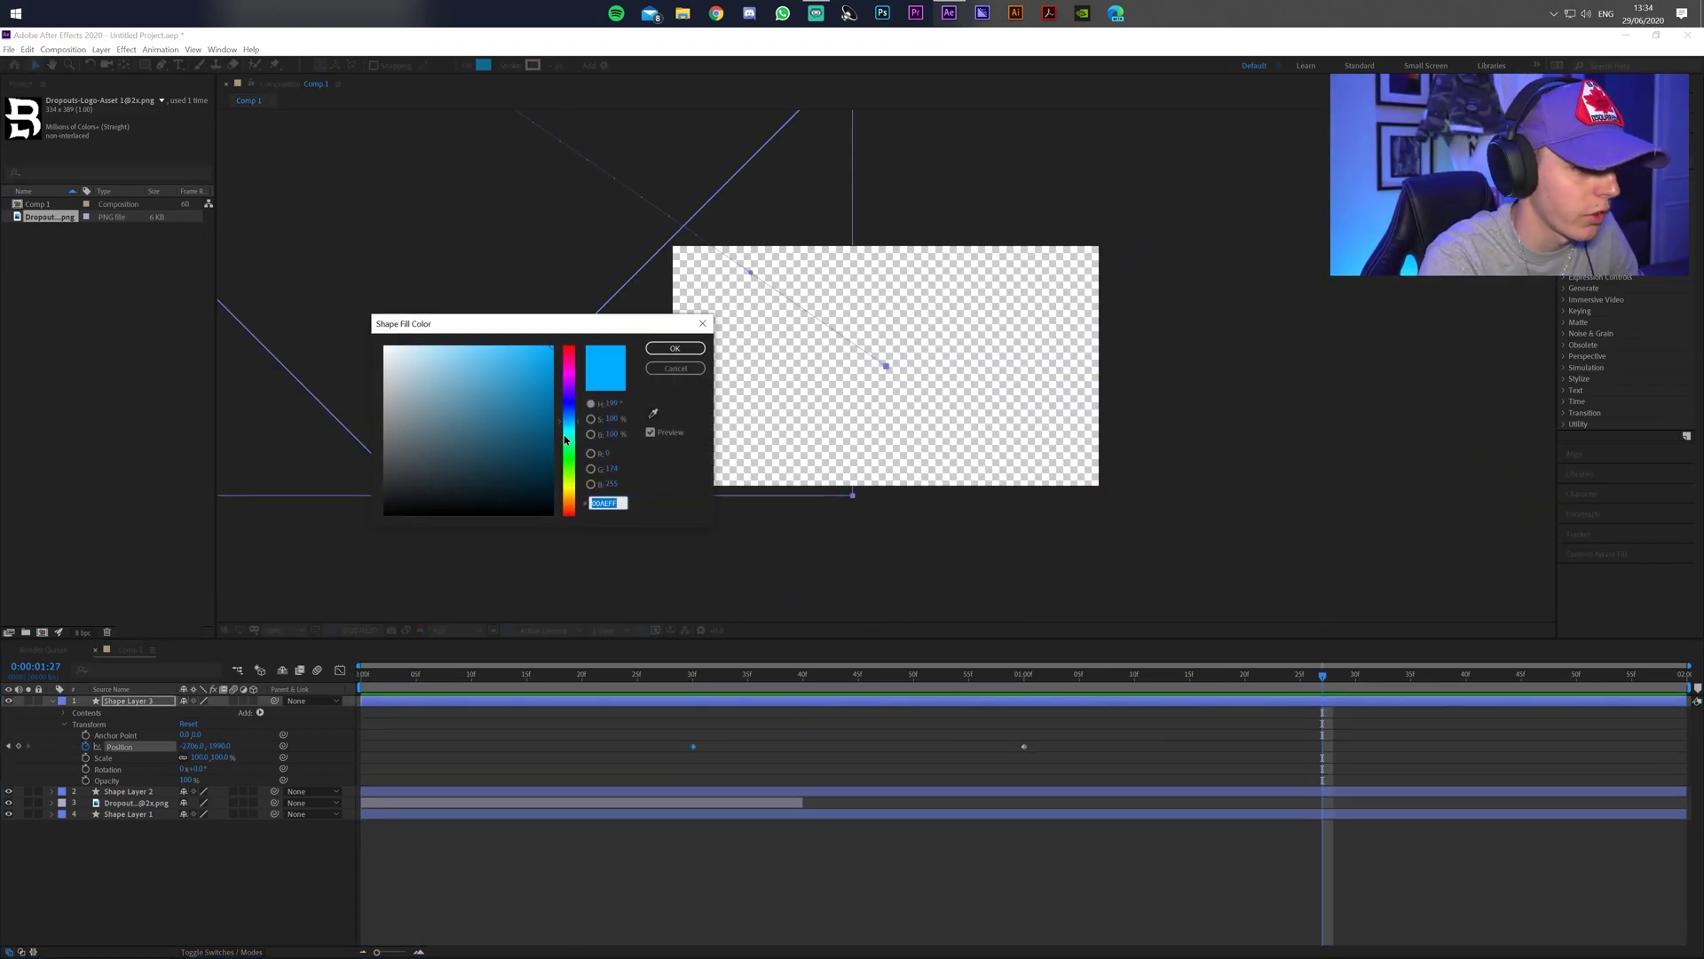
drag(562, 437, 569, 422)
click(674, 348)
Shift both Mask Path keyframes of the logo layer earlier, with the last one at 18 frames.
drag(1323, 676, 607, 681)
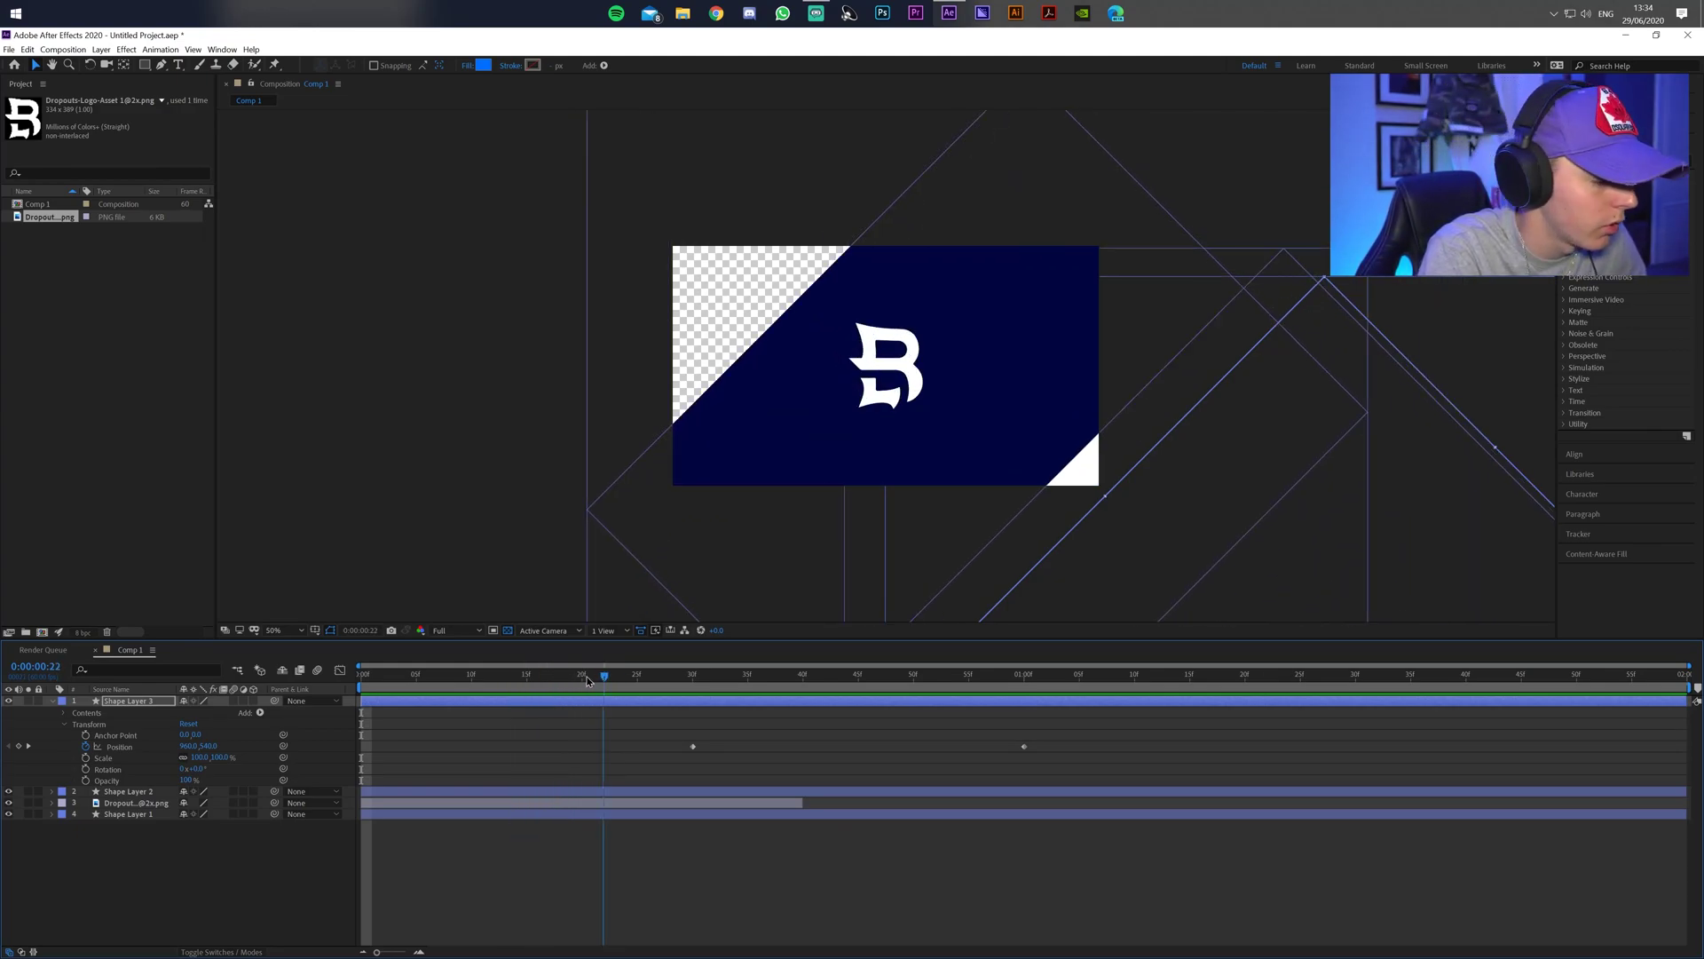
click(57, 701)
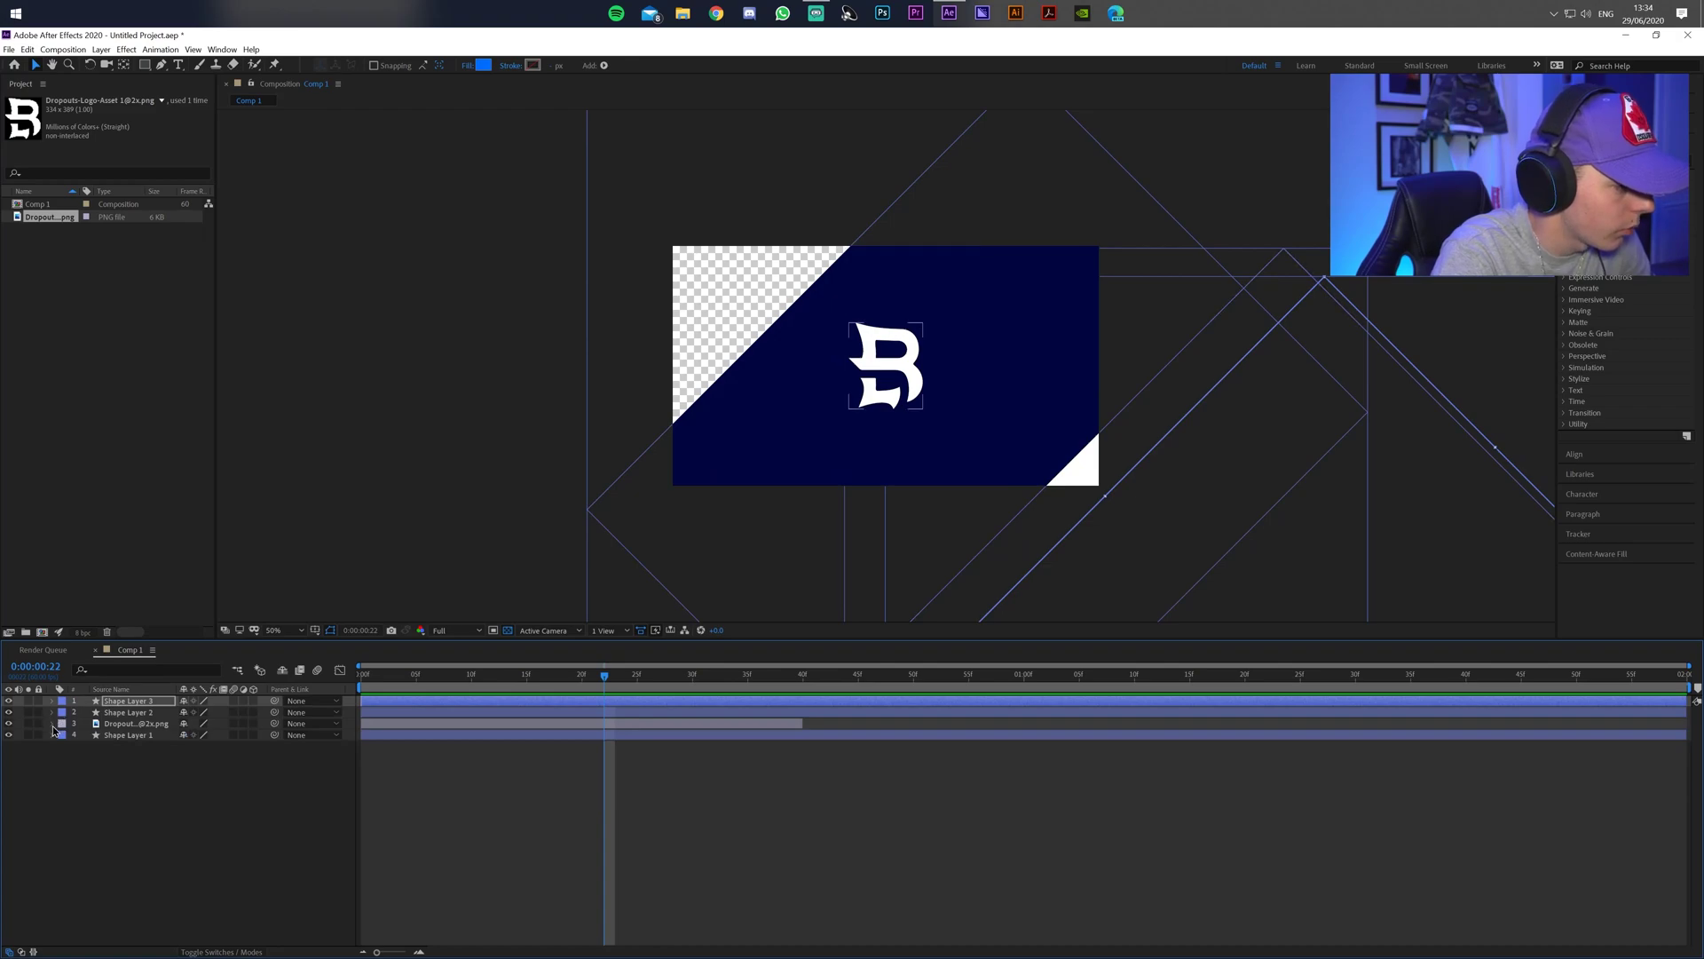
click(52, 723)
click(131, 748)
click(138, 757)
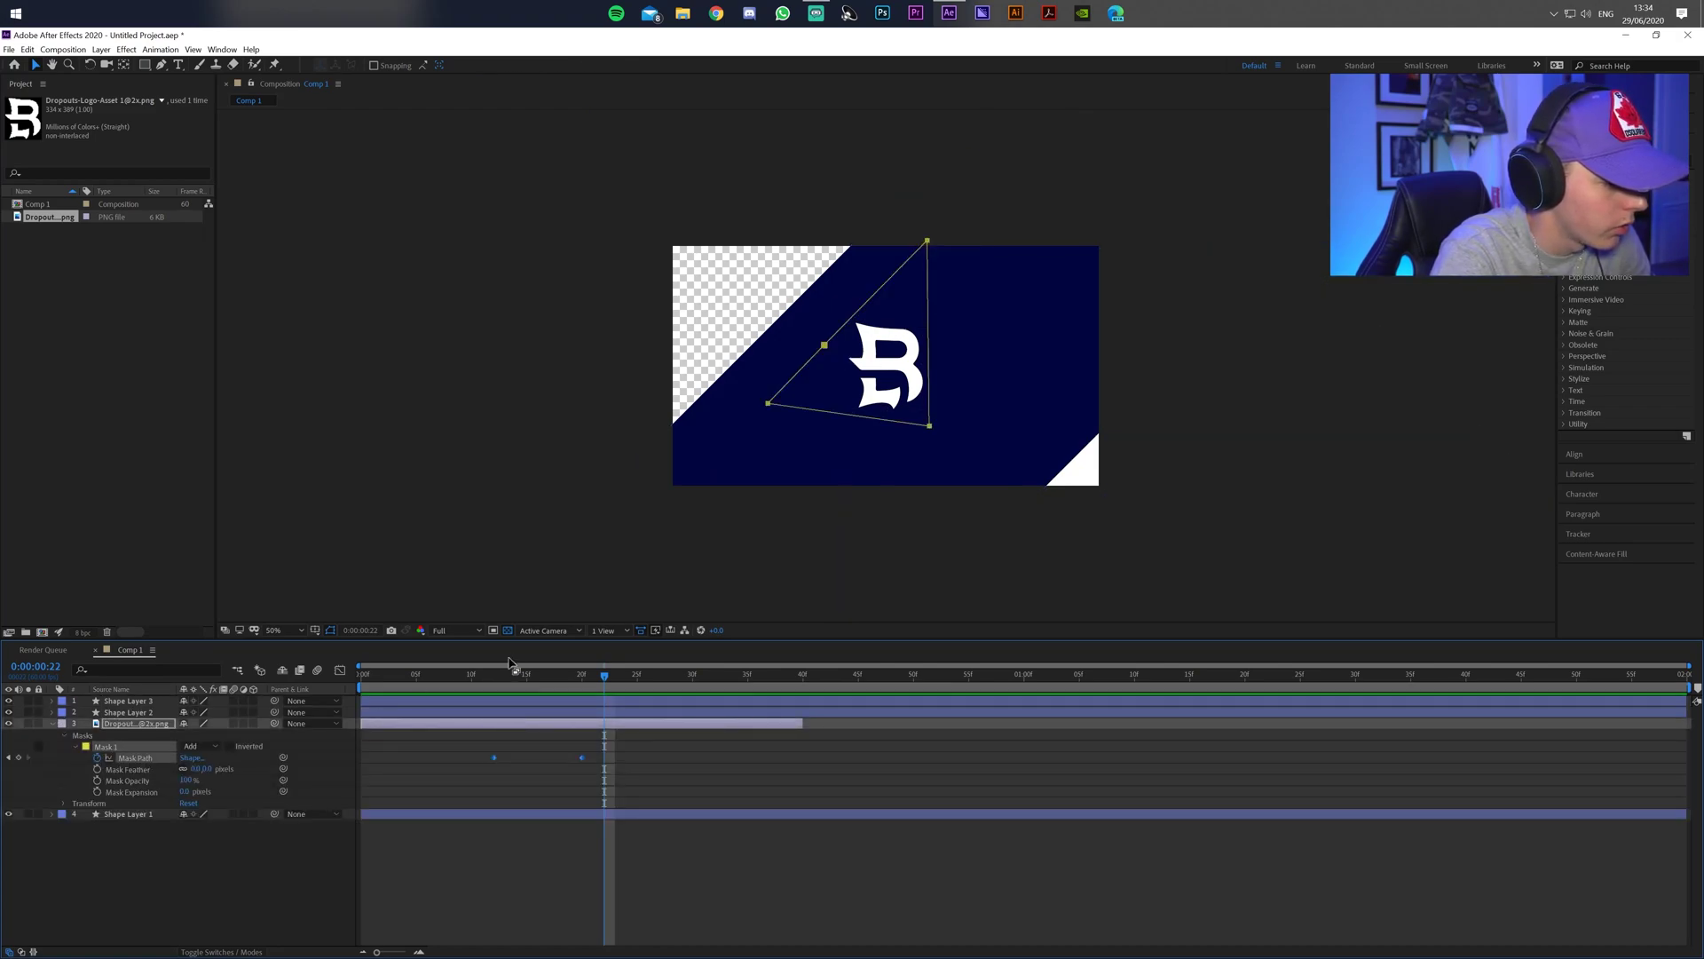
mouse_move(591, 682)
mouse_down()
mouse_move(526, 679)
mouse_move(560, 679)
mouse_up()
drag(582, 762, 560, 762)
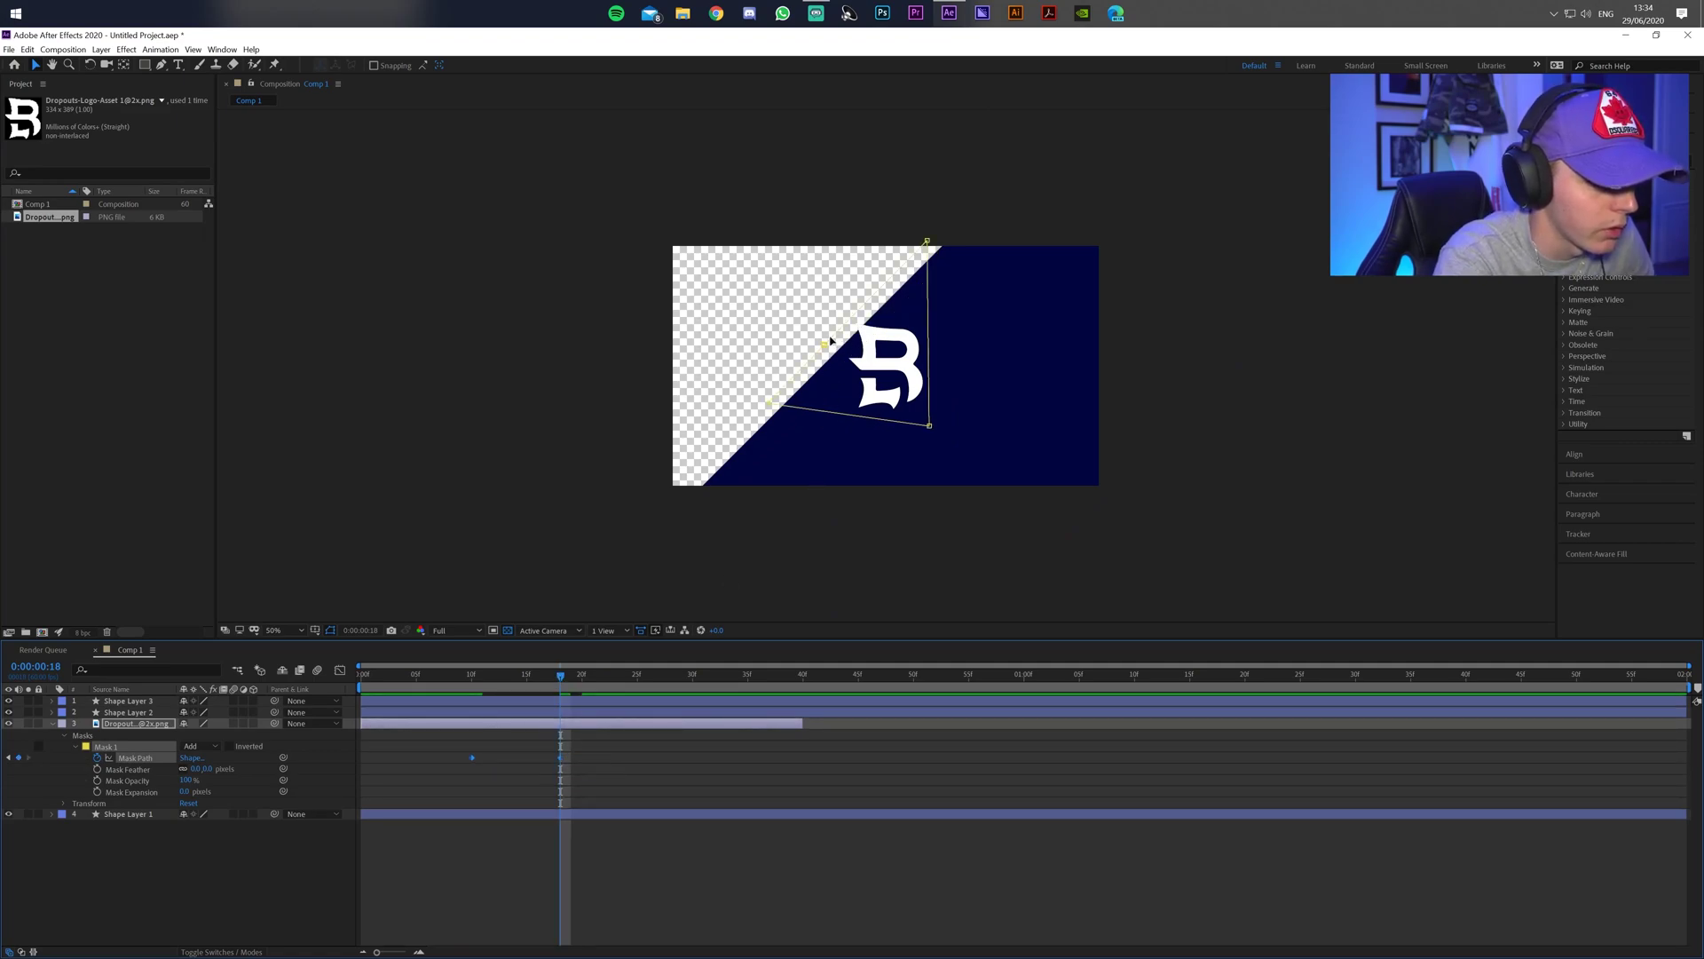
Align the logo mask's points with the navy shape's diagonal edge at 18 frames and add an adjusted Mask Path keyframe at 19 frames.
drag(830, 339, 841, 346)
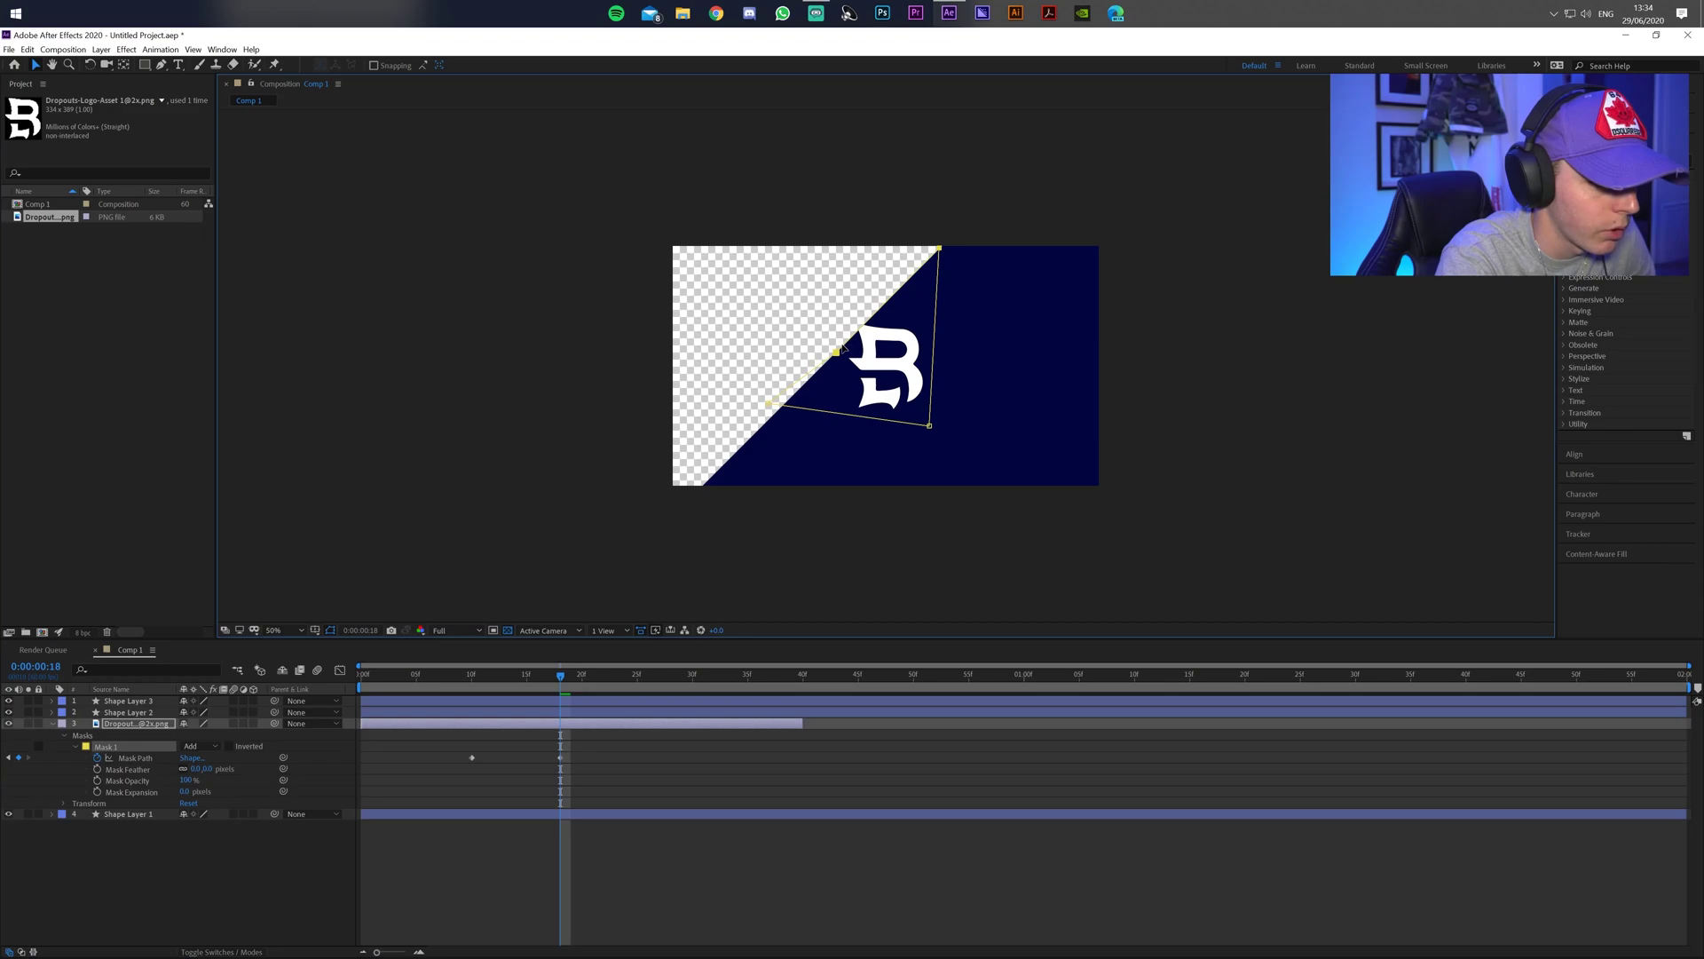
drag(772, 406, 783, 408)
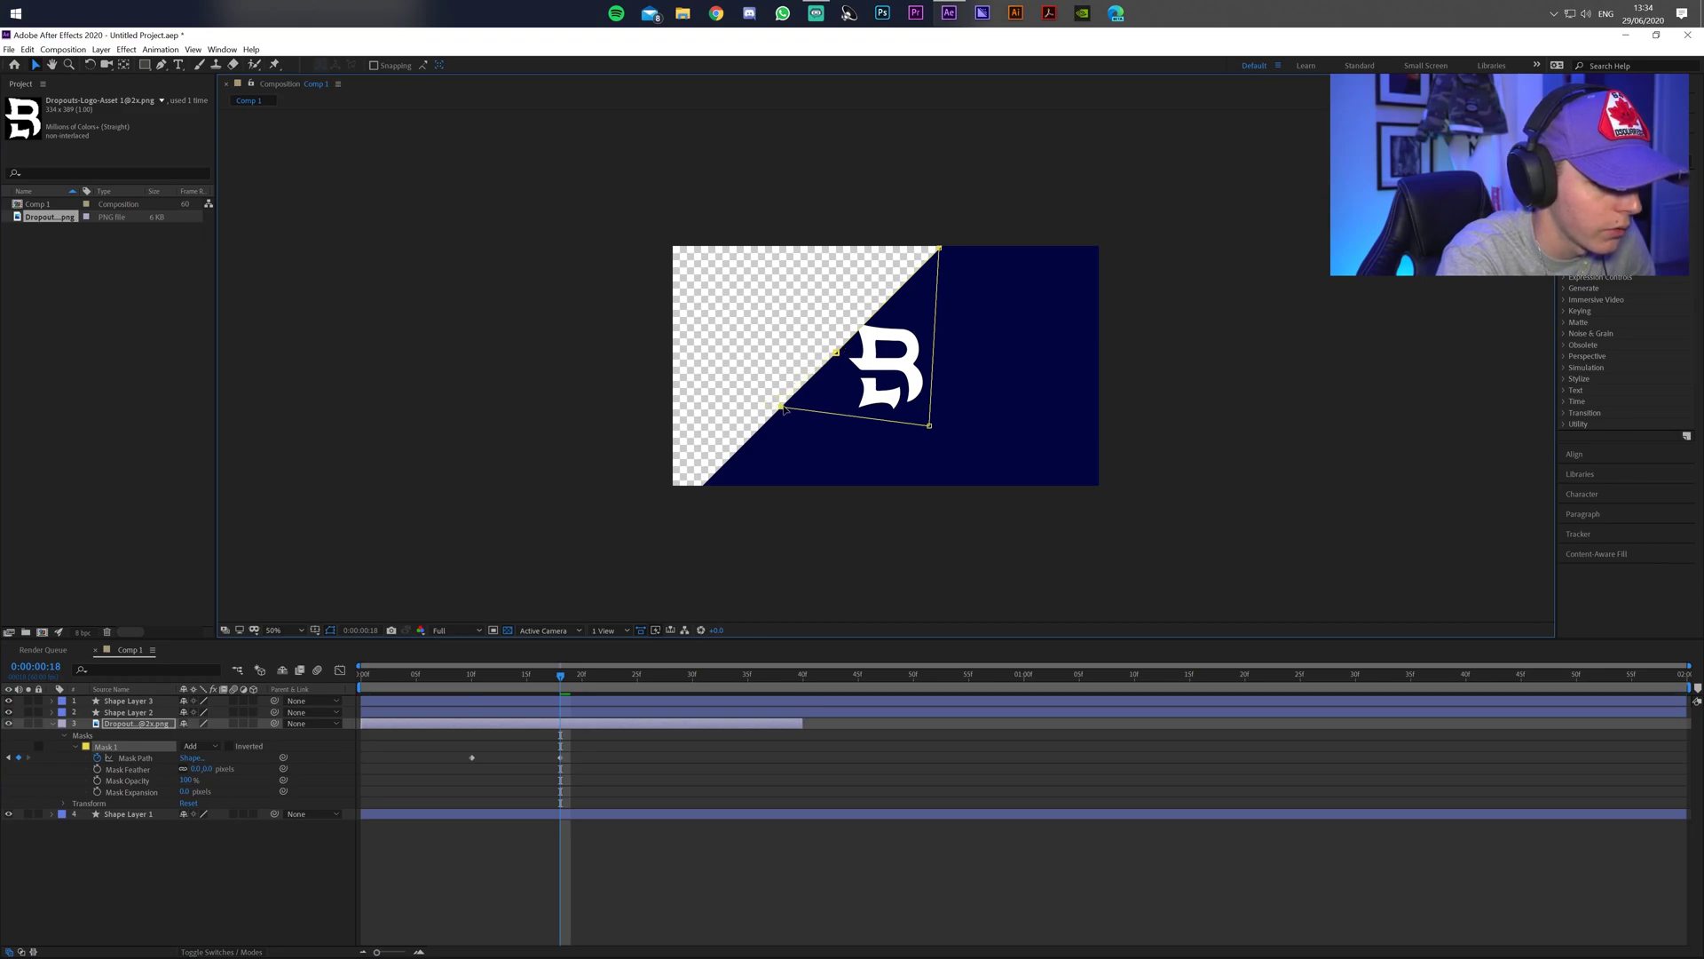
click(568, 677)
key(Page_Up)
click(568, 679)
click(19, 757)
drag(837, 355, 830, 341)
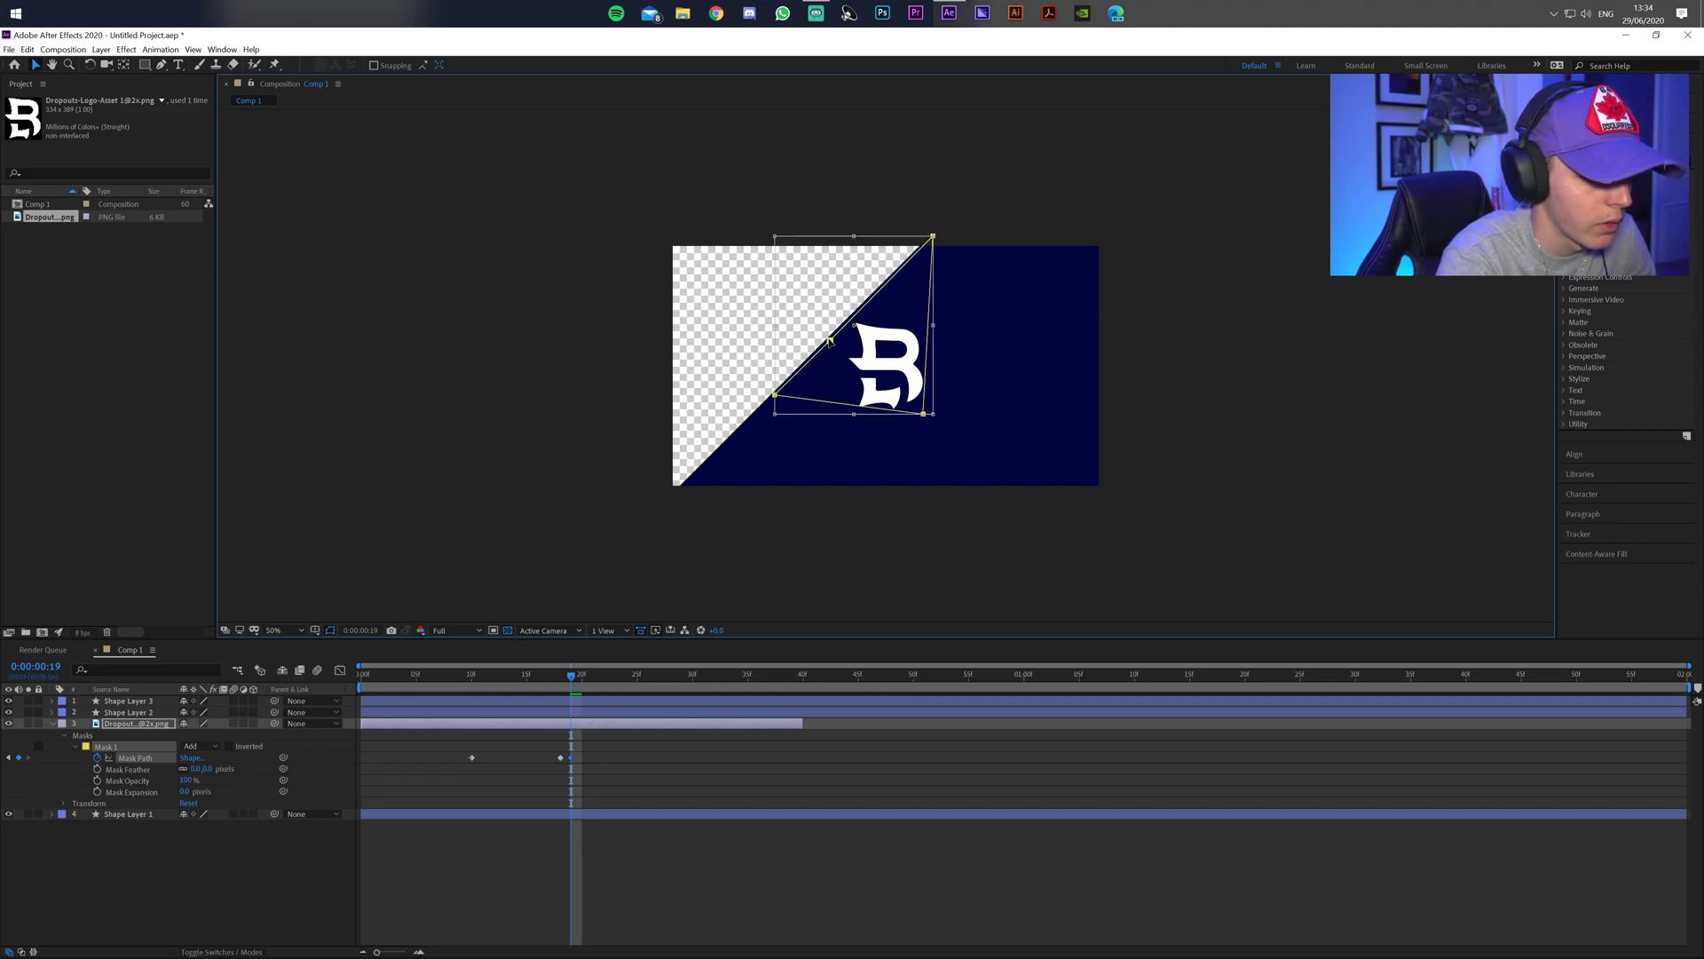
drag(926, 415, 930, 421)
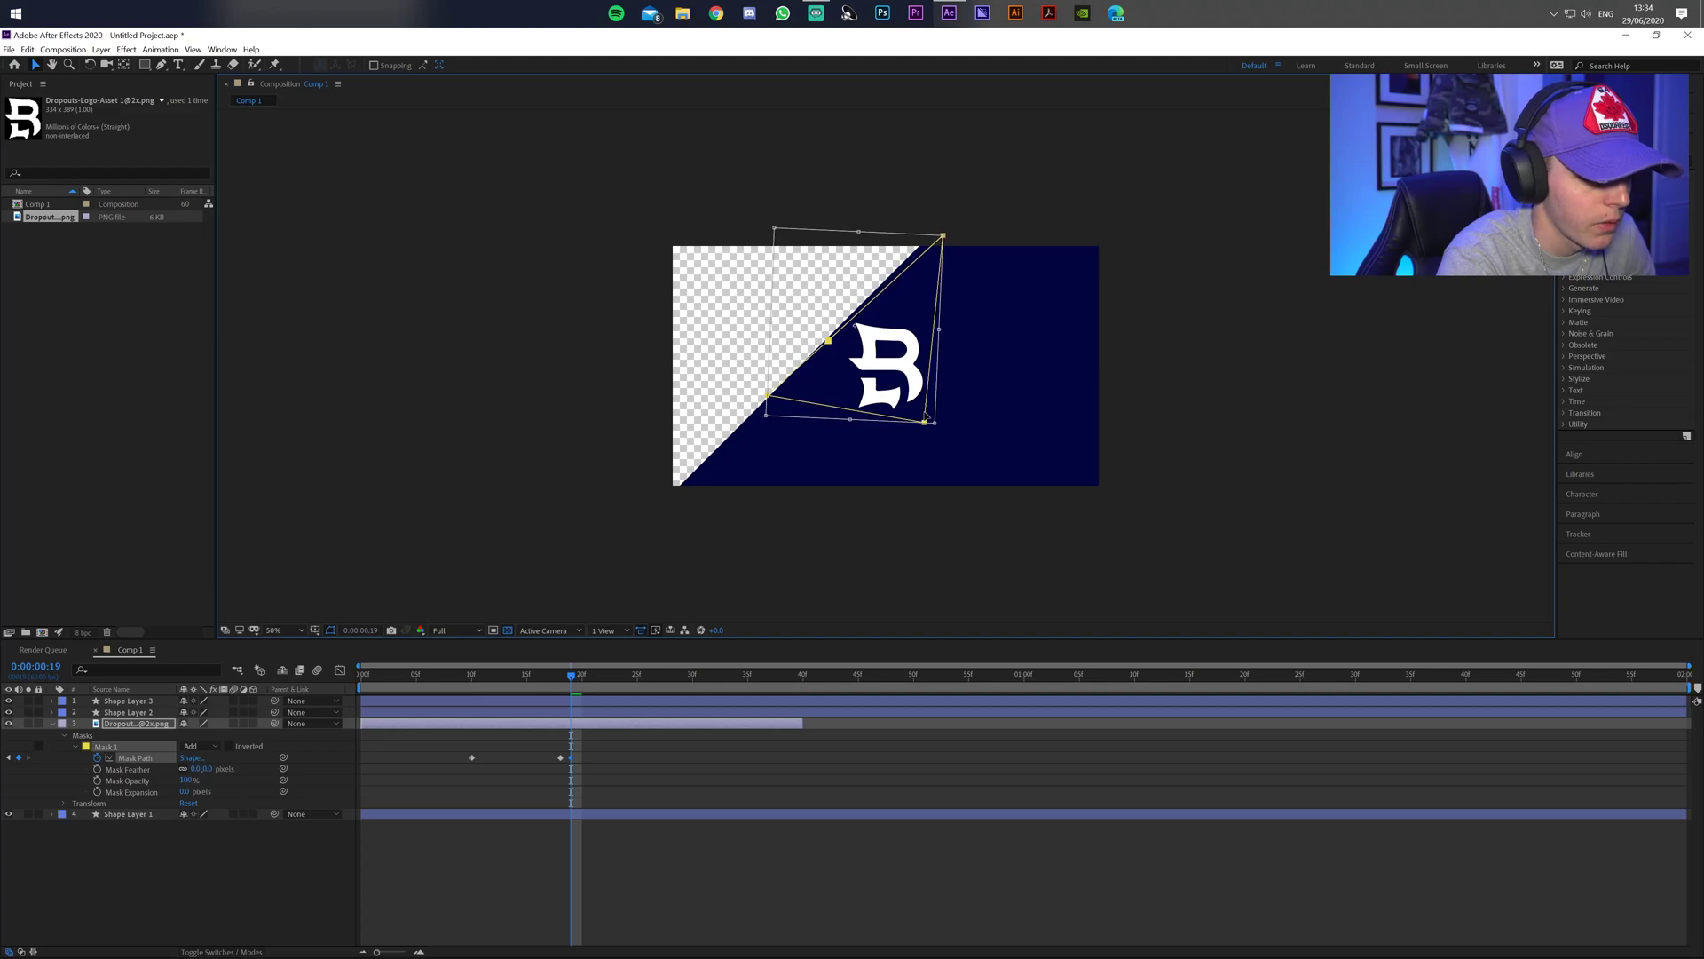
click(693, 595)
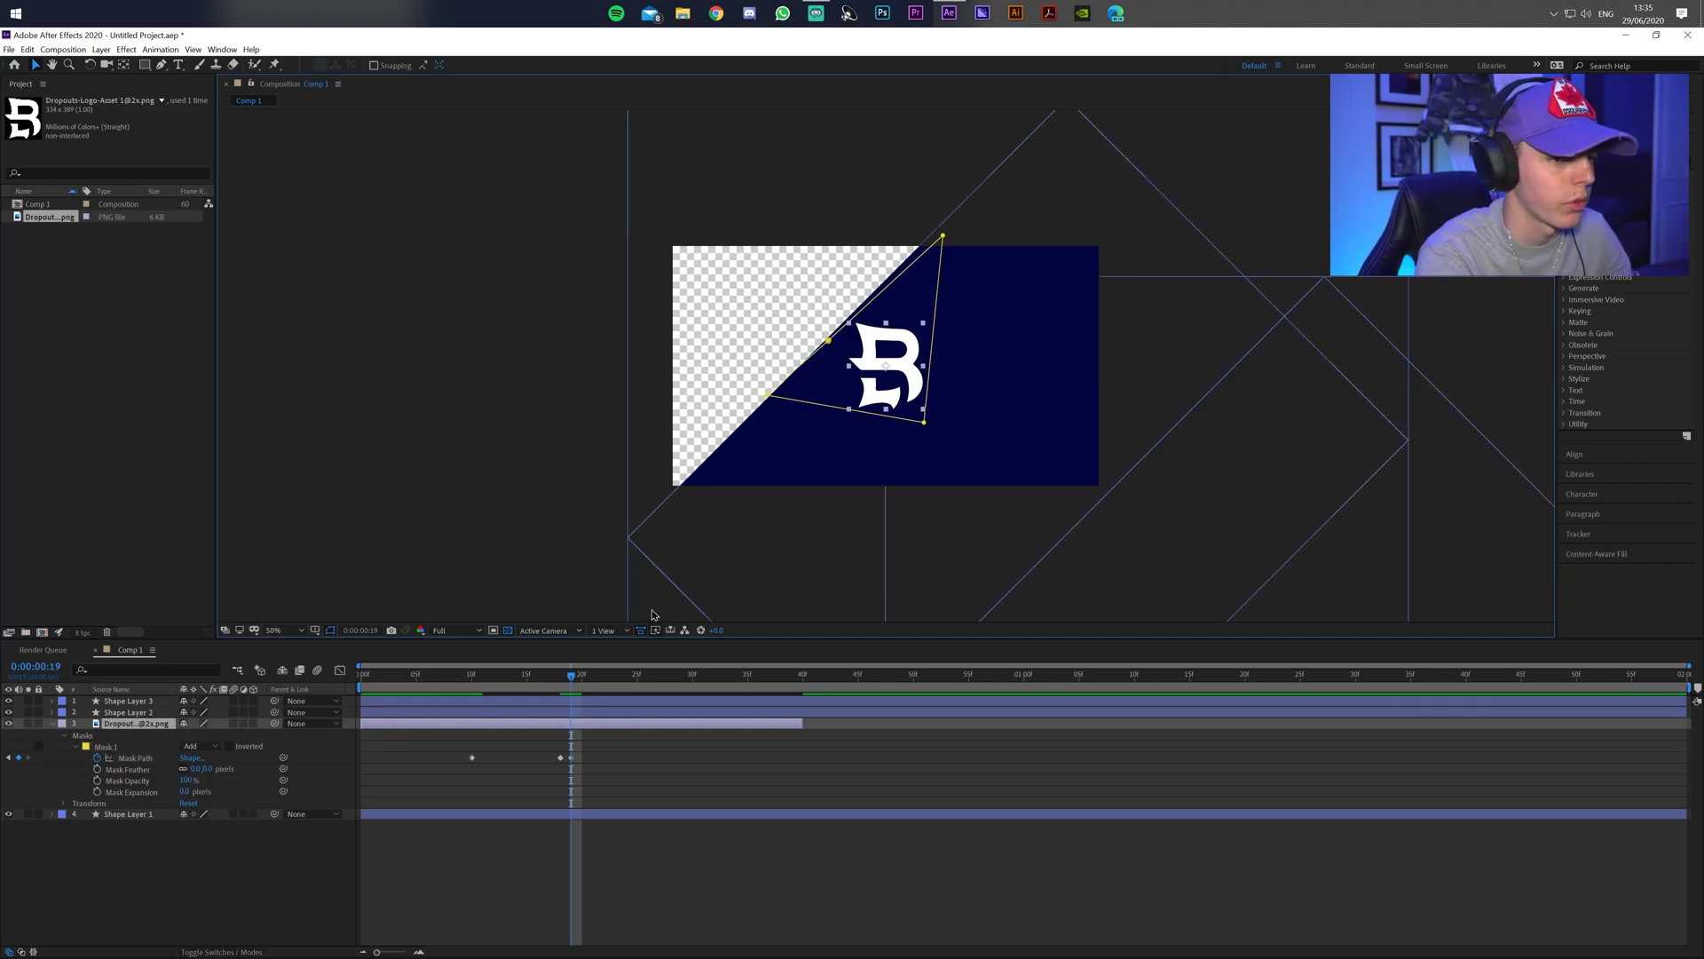
Preview the transition repeatedly from the start to check the logo reveal and the blue sweep.
key(Home)
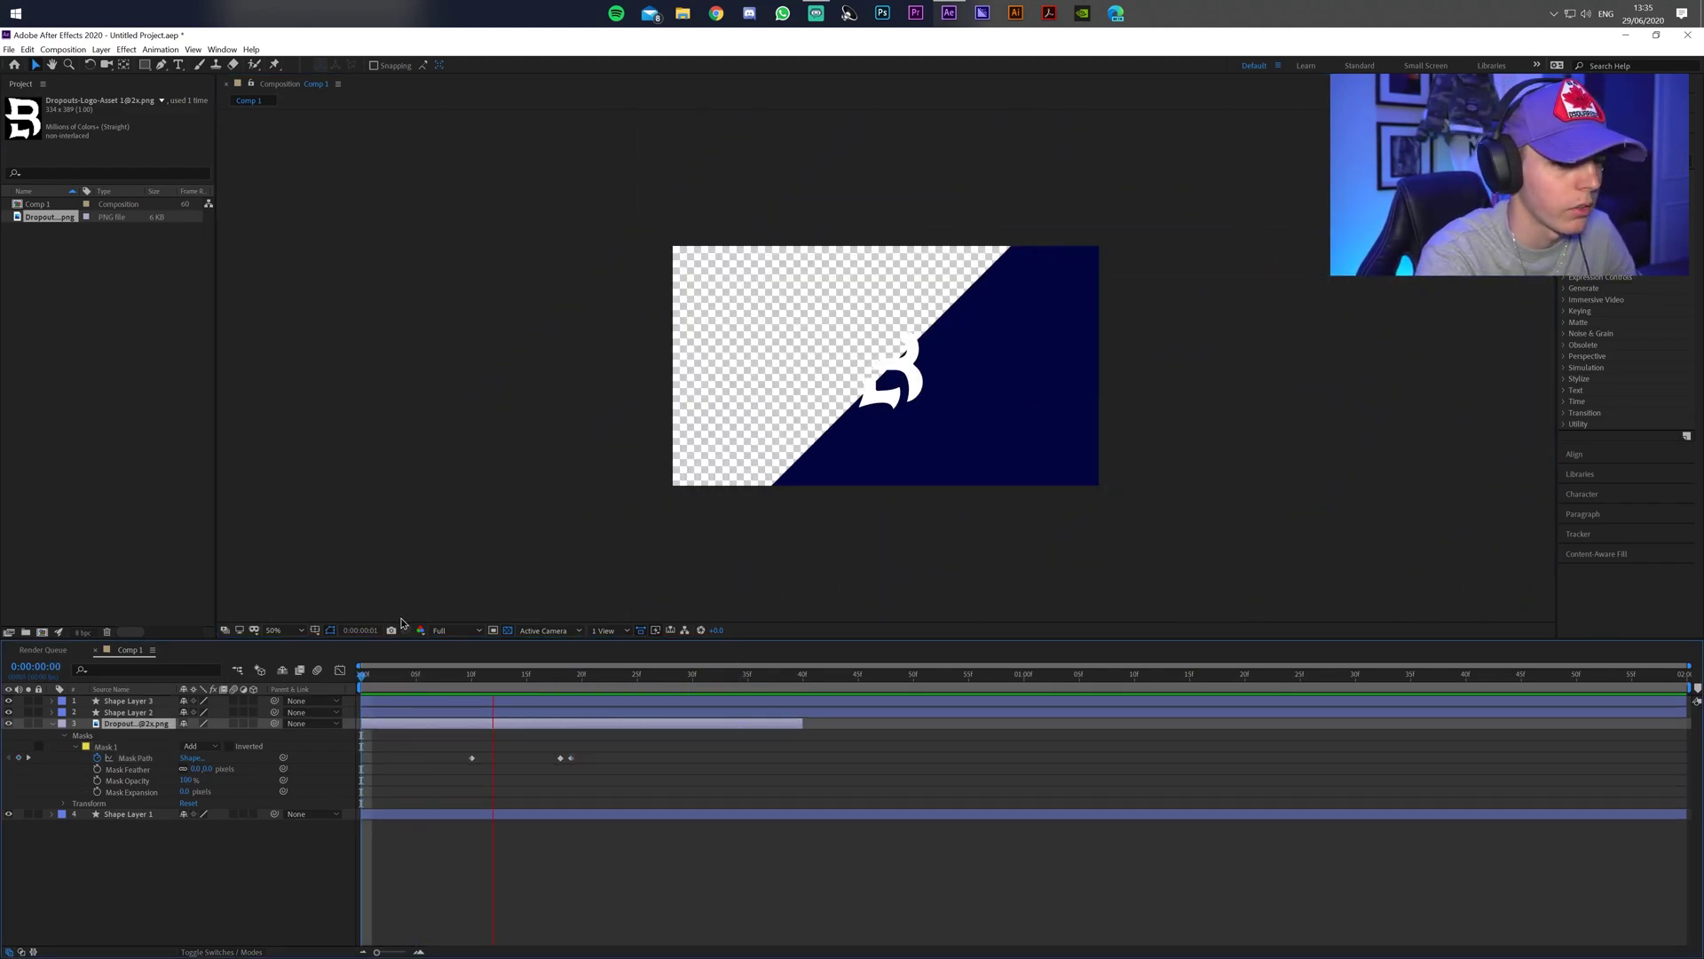
key(space)
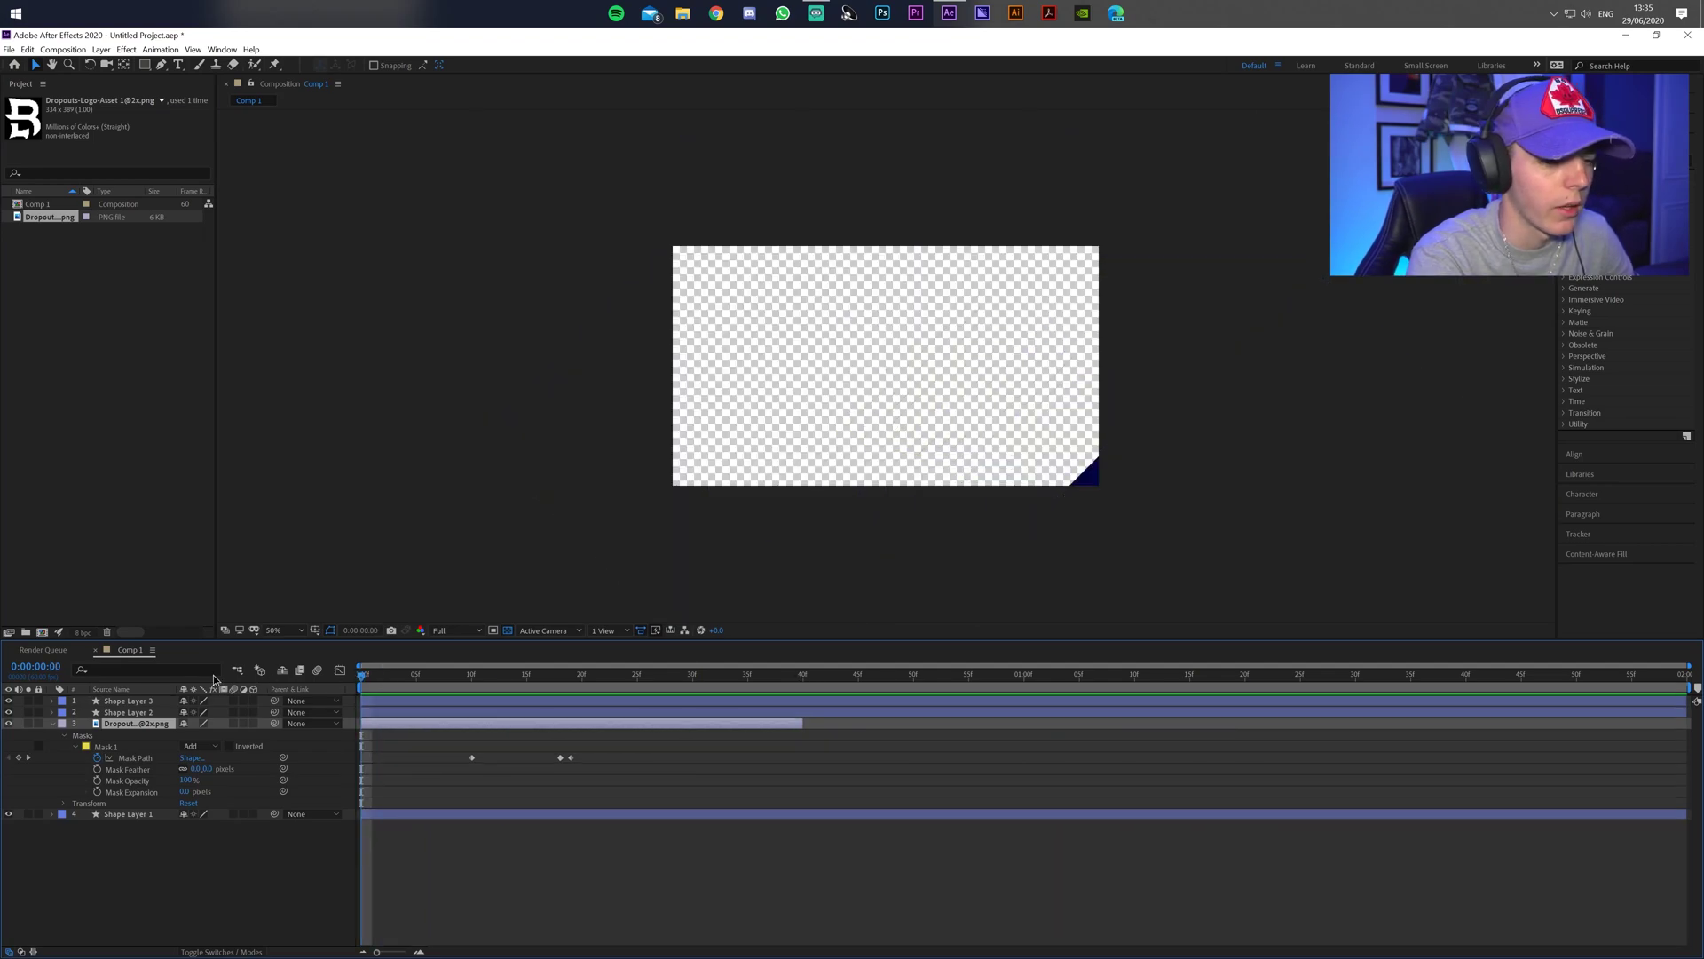
key(space)
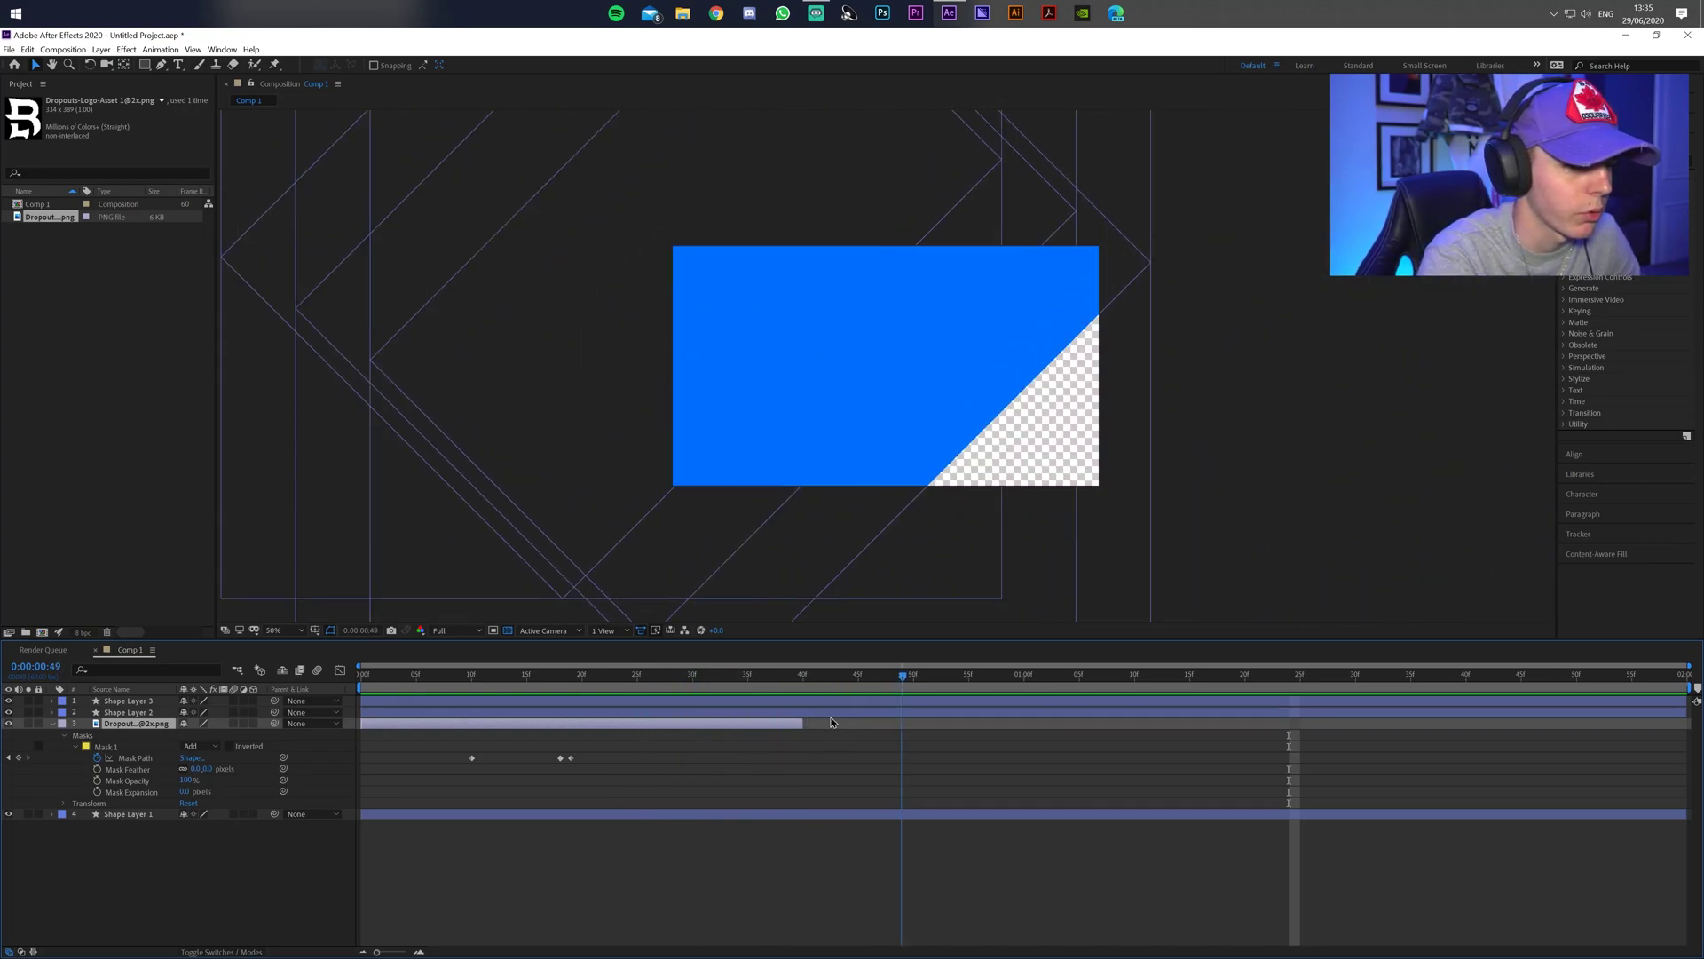
key(space)
key(space)
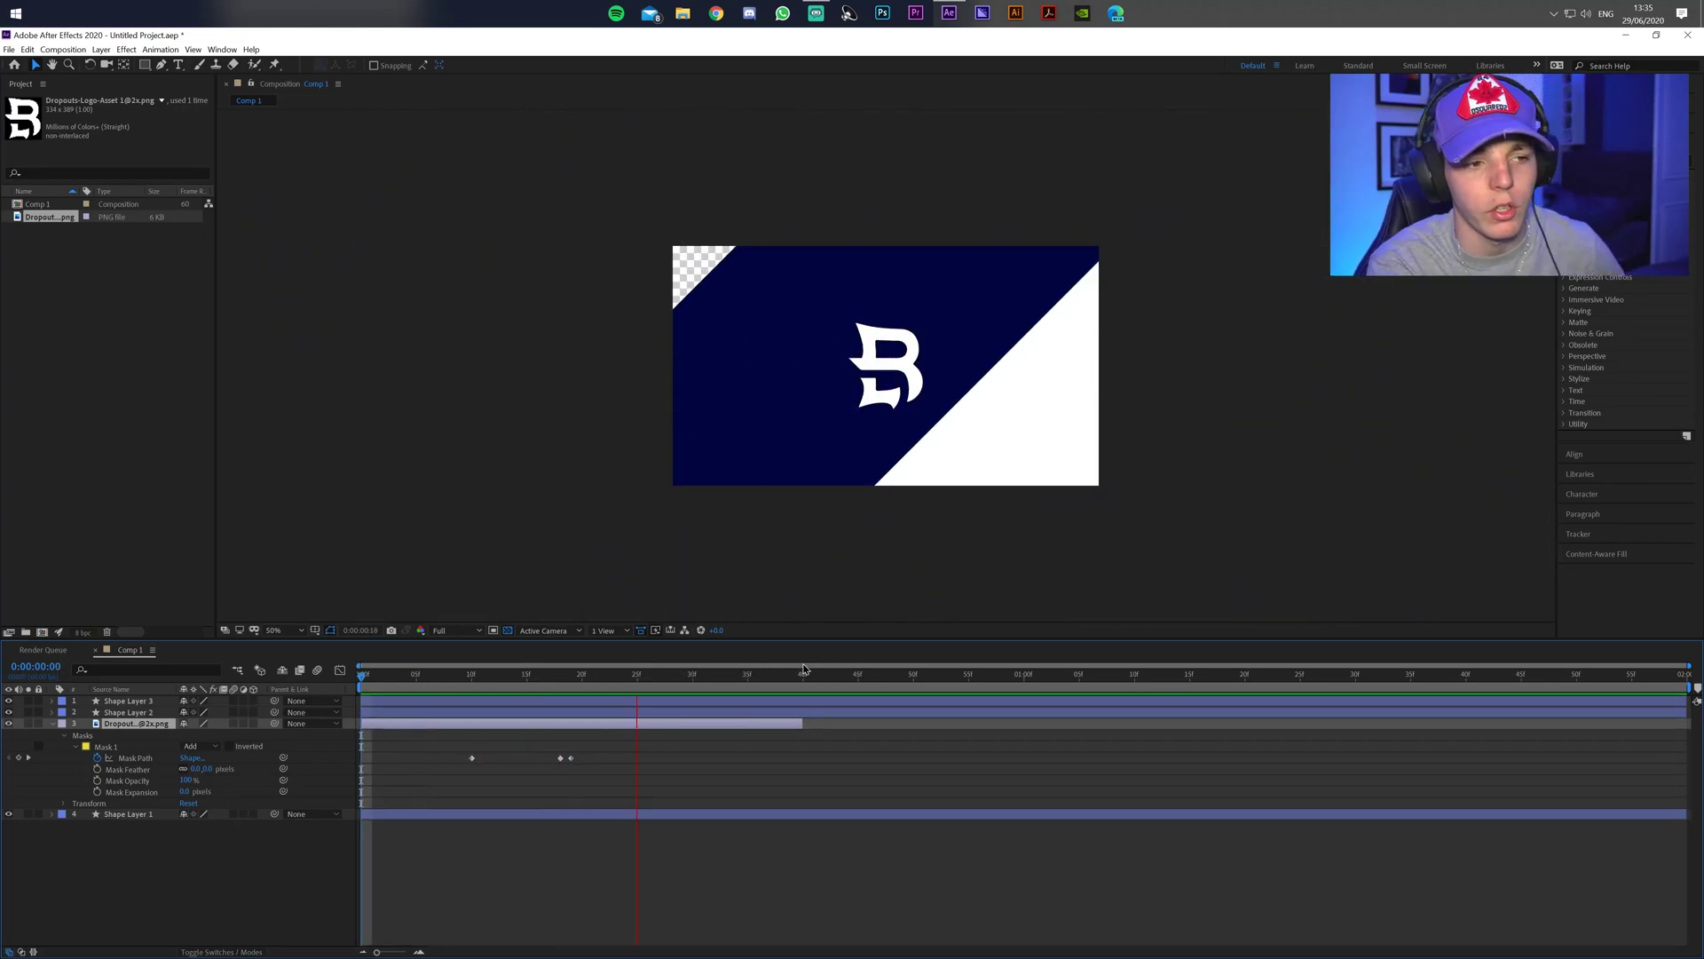
key(space)
key(space)
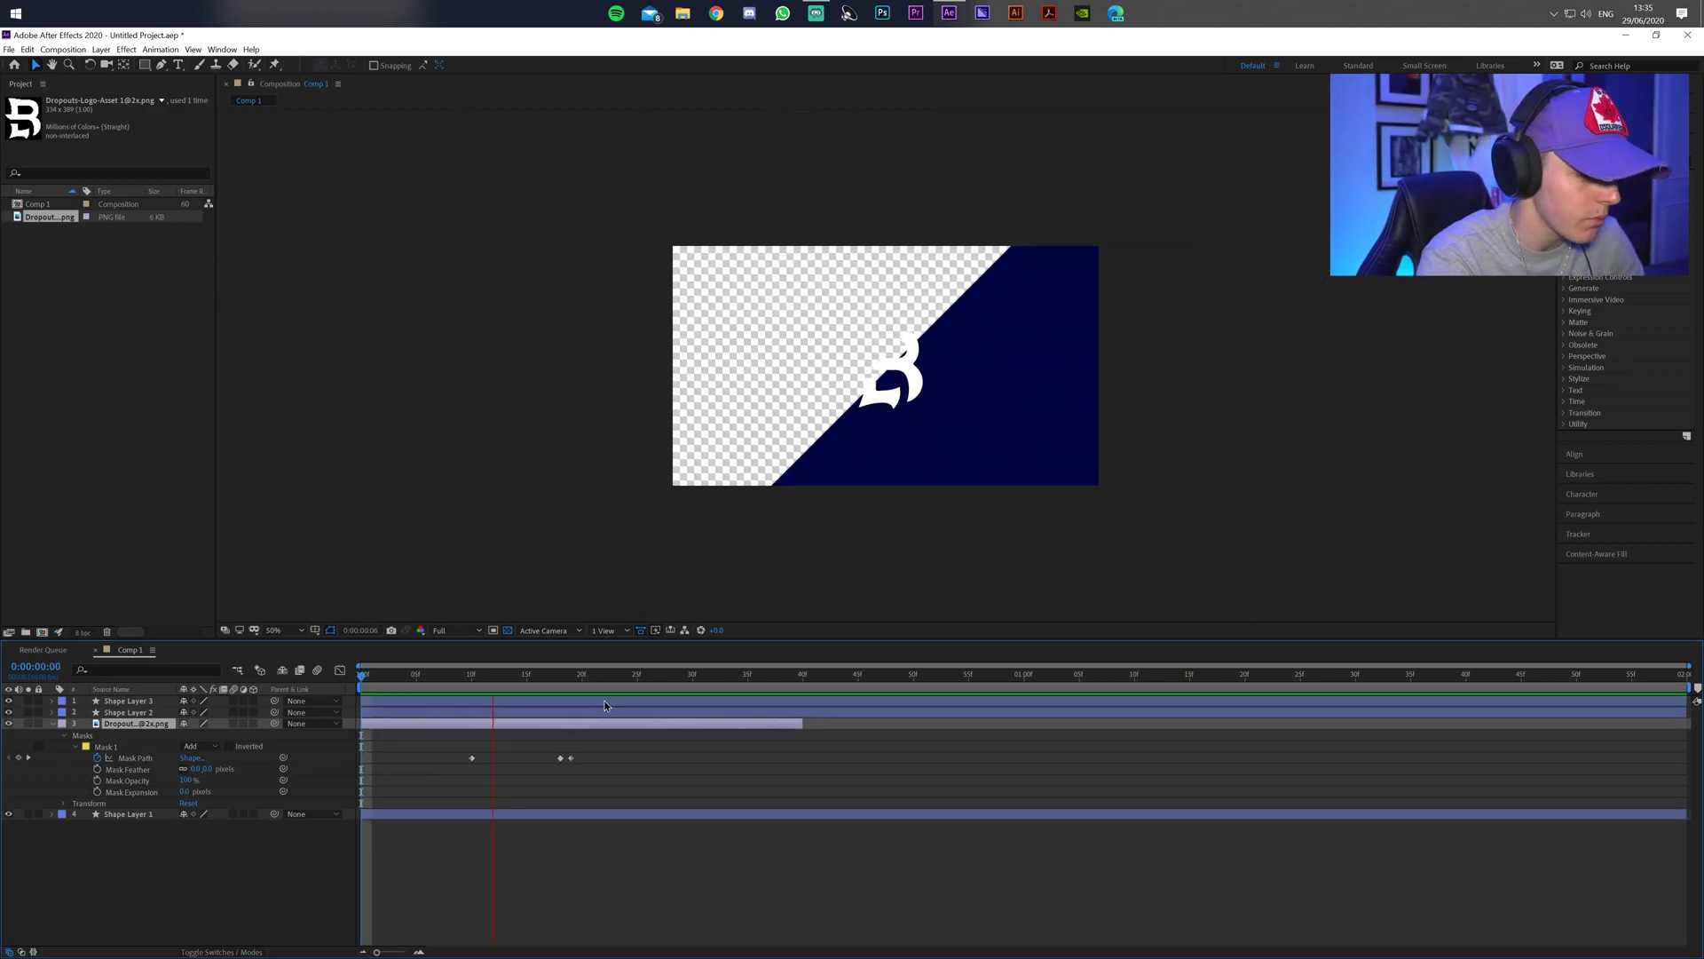
Apply Easy Ease to all three Mask Path keyframes of the logo layer.
drag(672, 756, 377, 780)
right_click(570, 758)
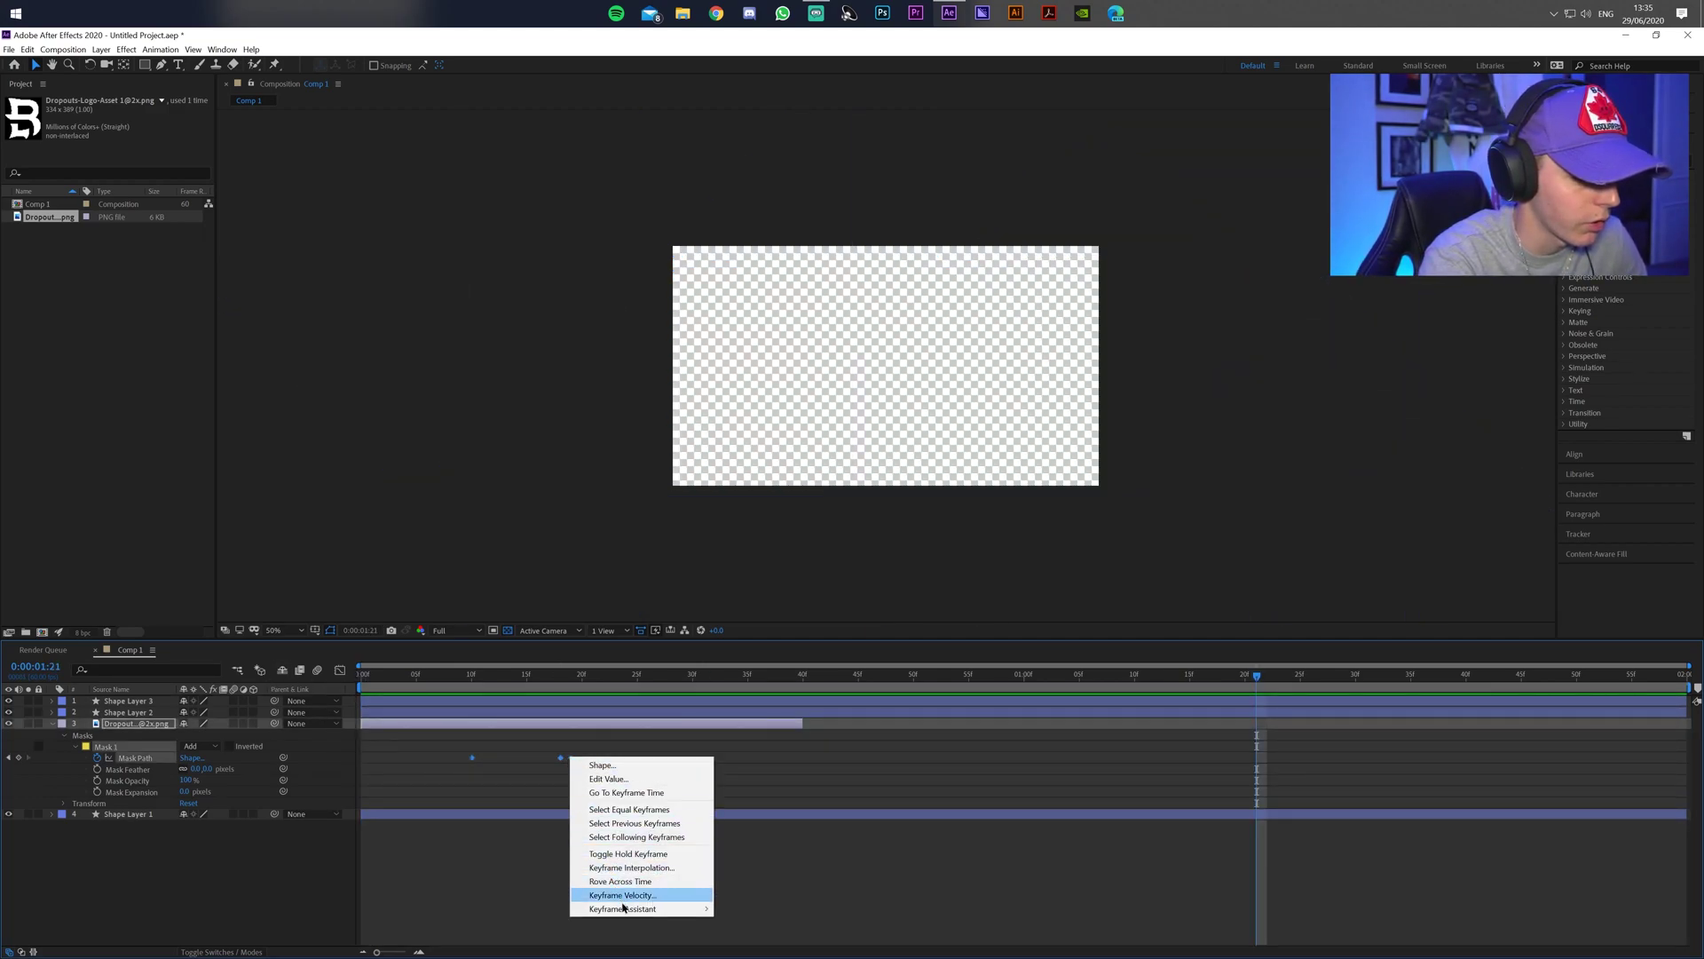
mouse_move(624, 908)
click(783, 825)
drag(585, 744, 426, 769)
right_click(560, 758)
mouse_move(617, 911)
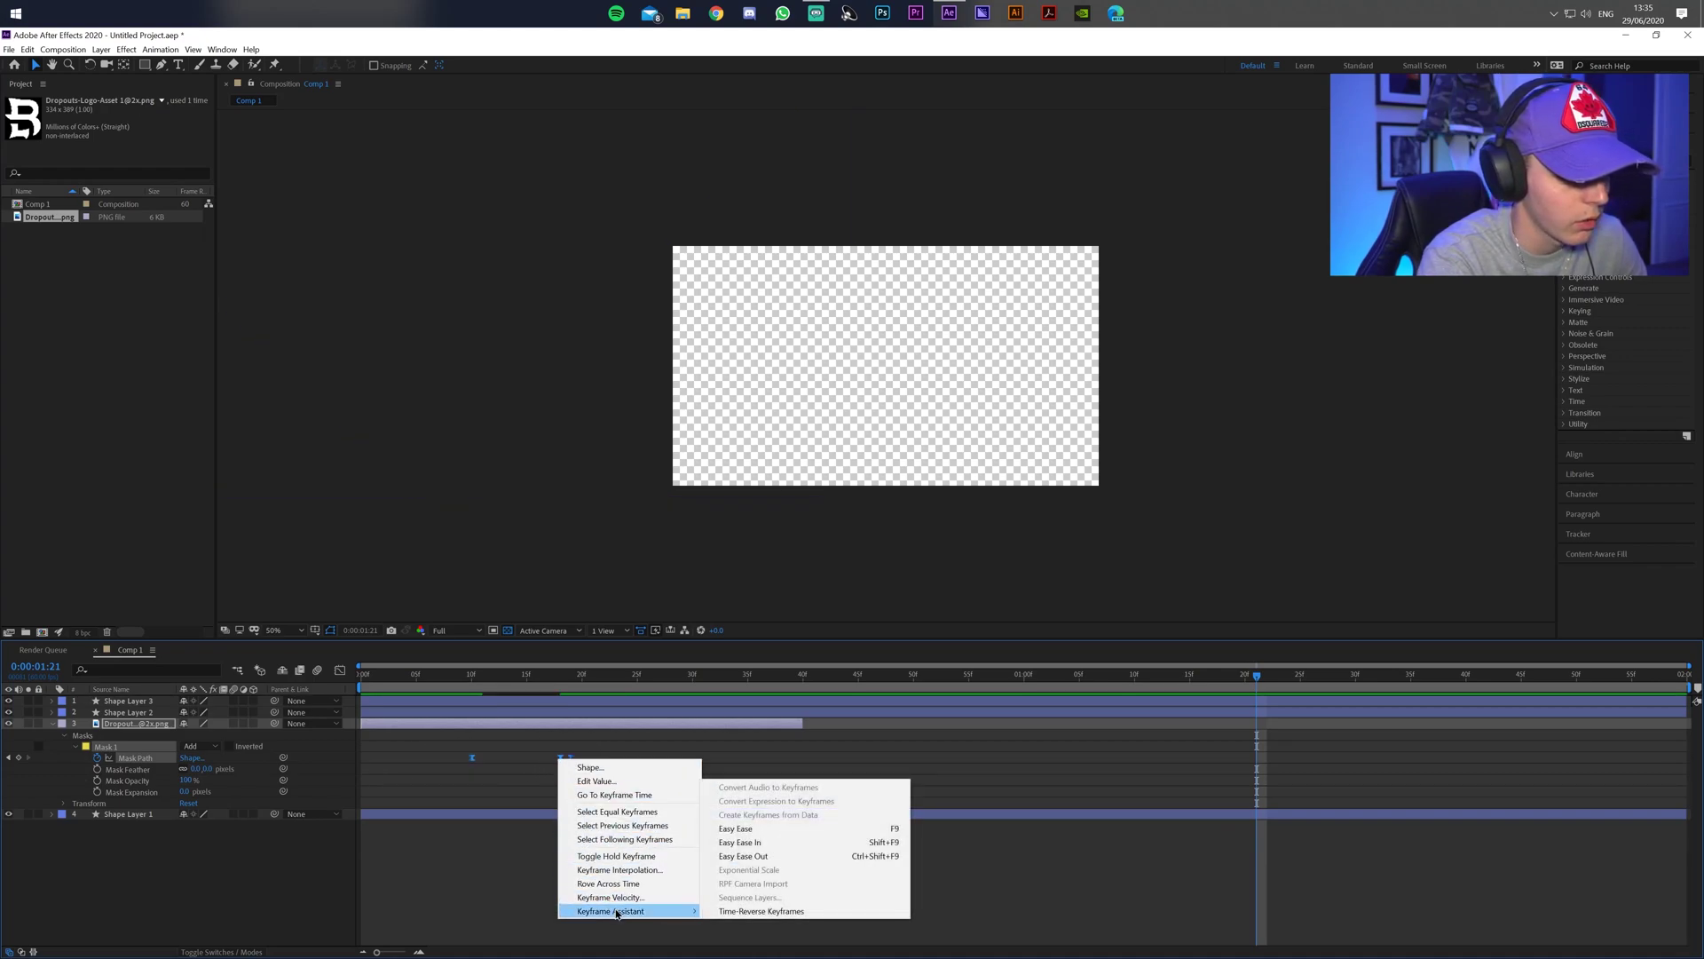
click(780, 829)
Apply Easy Ease to both Position keyframes of Shape Layer 1 and collapse it and the logo layer.
click(52, 814)
drag(1100, 851, 266, 888)
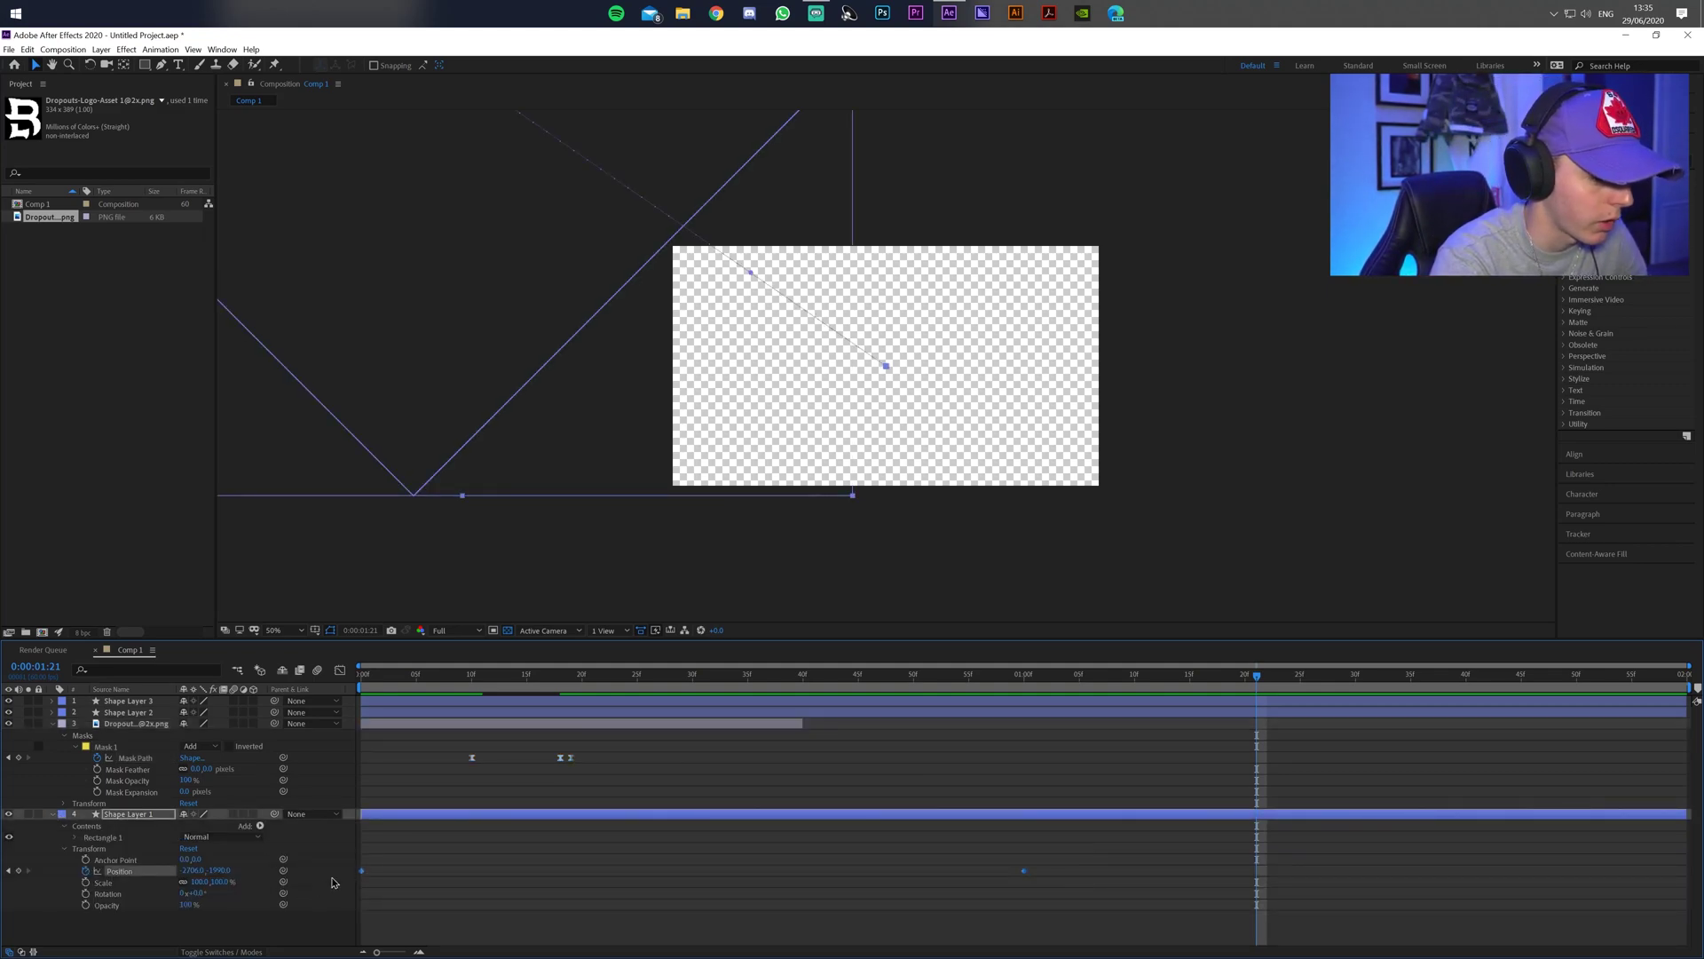
right_click(363, 872)
mouse_move(410, 866)
click(575, 781)
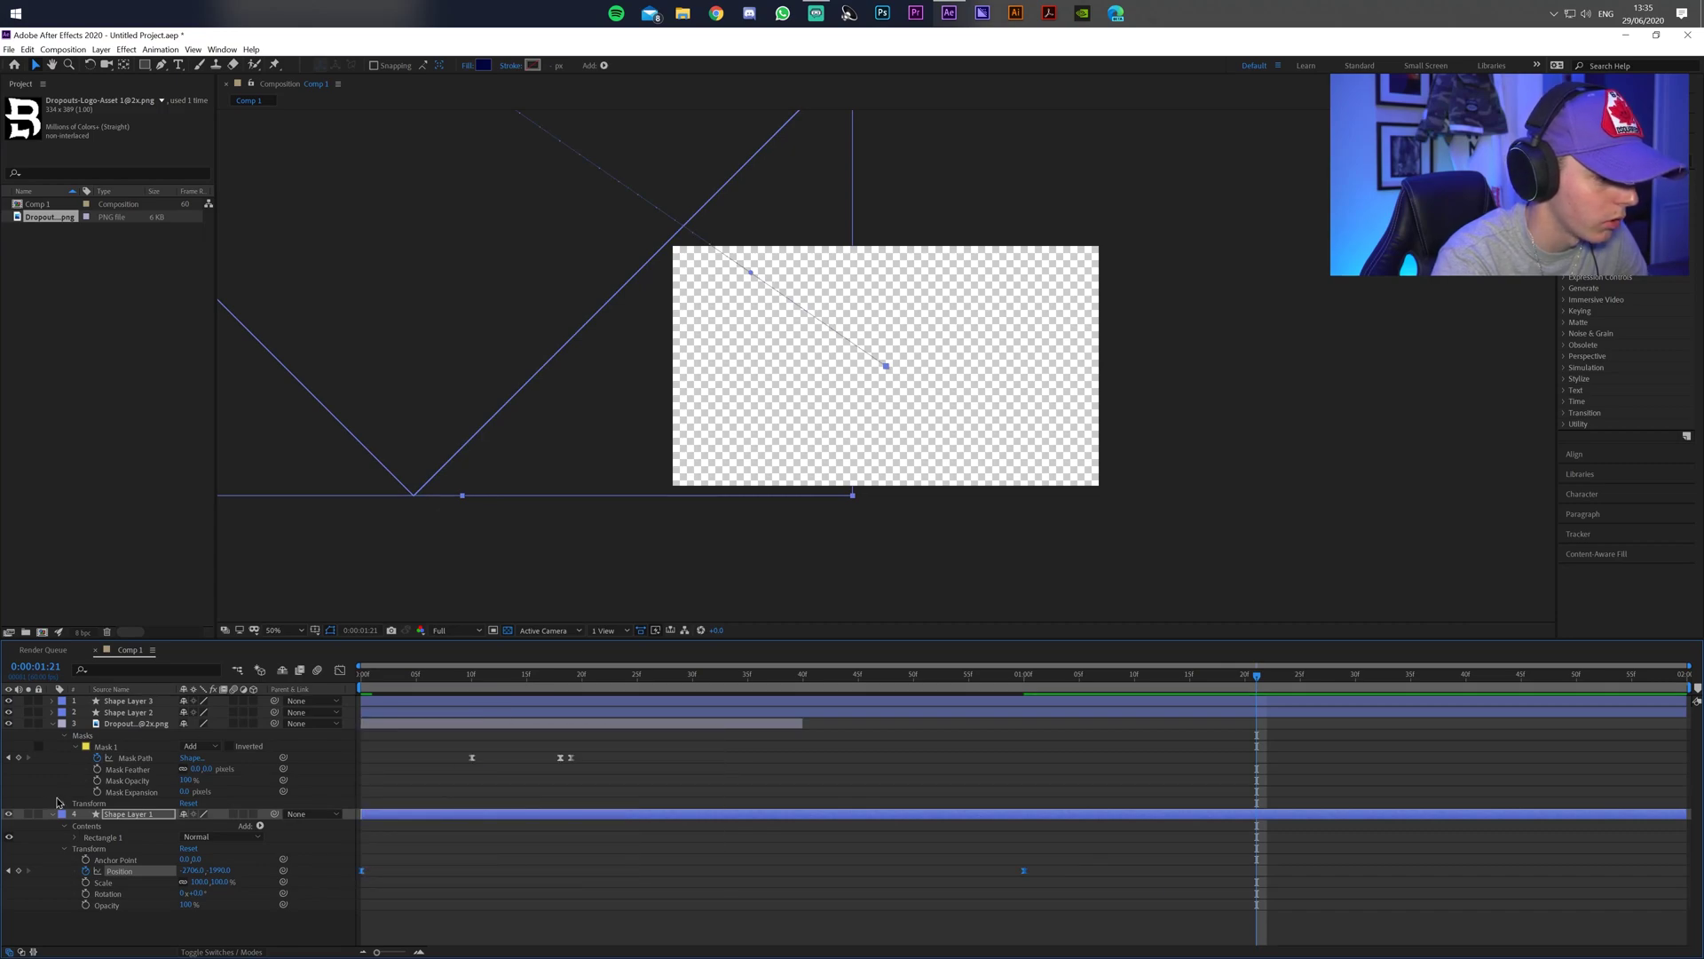
click(50, 814)
click(51, 724)
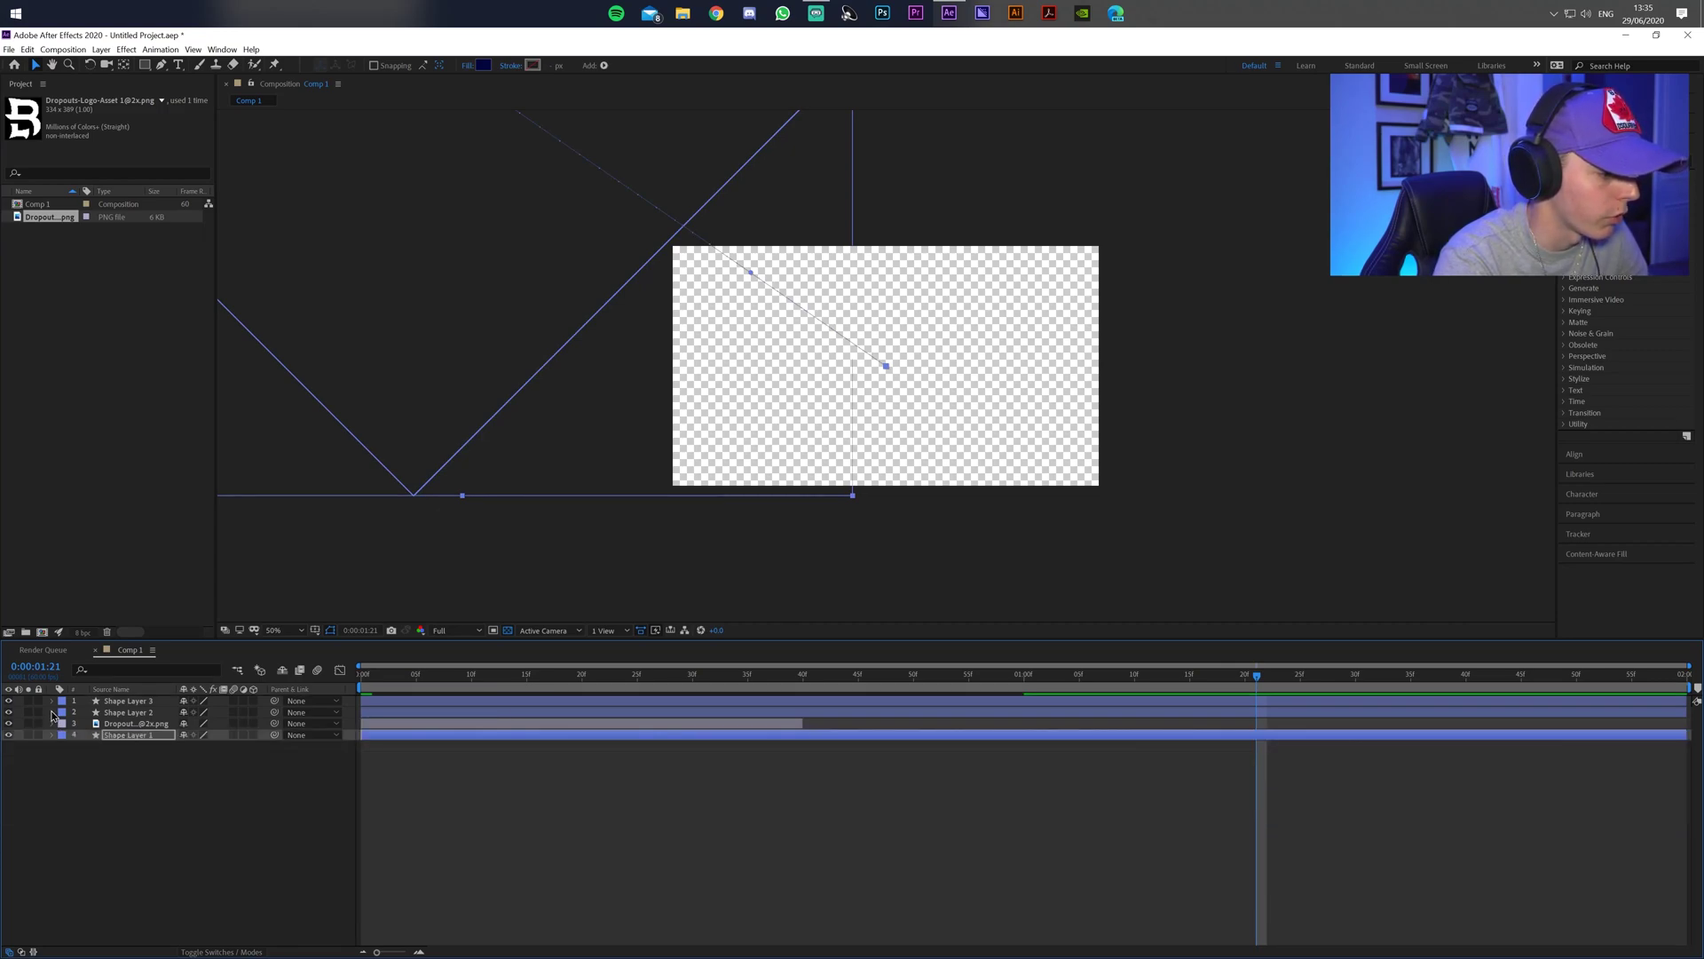
Apply Easy Ease to both Position keyframes of Shape Layer 2 and collapse the layer.
click(50, 712)
drag(1105, 733, 572, 764)
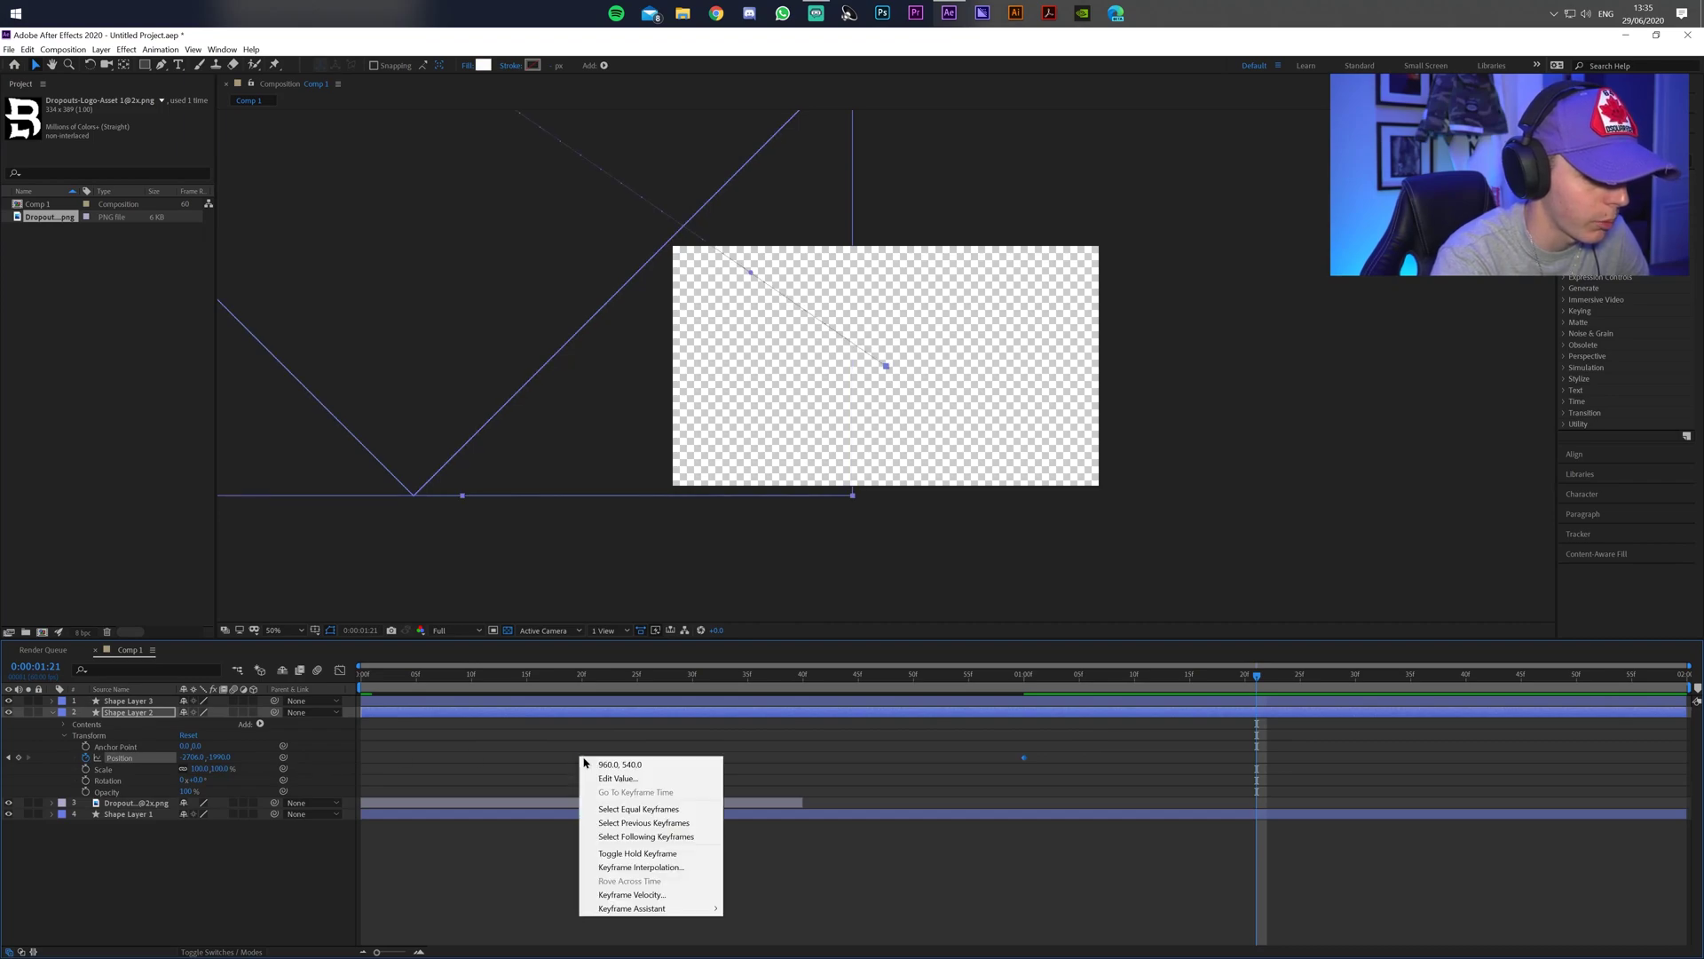
mouse_move(647, 905)
click(787, 829)
click(51, 711)
Apply Easy Ease to both Position keyframes of Shape Layer 3, preview the eased motion and collapse the layer.
click(51, 700)
drag(861, 749, 529, 787)
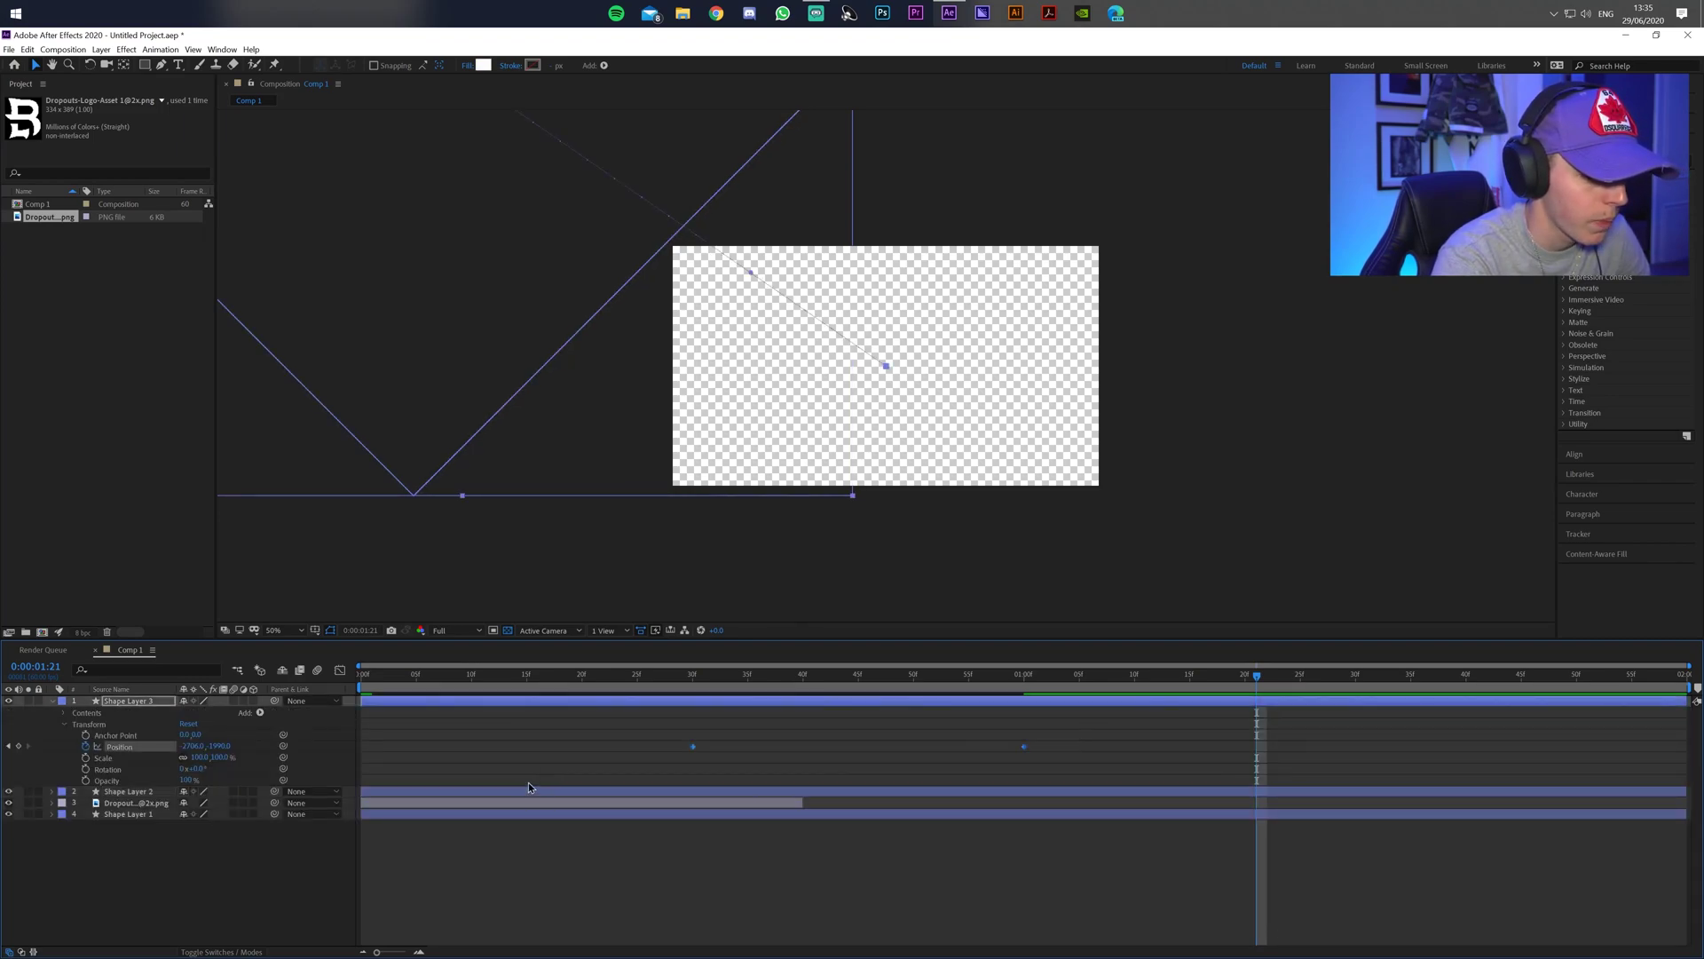
right_click(694, 751)
right_click(694, 746)
mouse_move(761, 898)
click(941, 816)
key(Home)
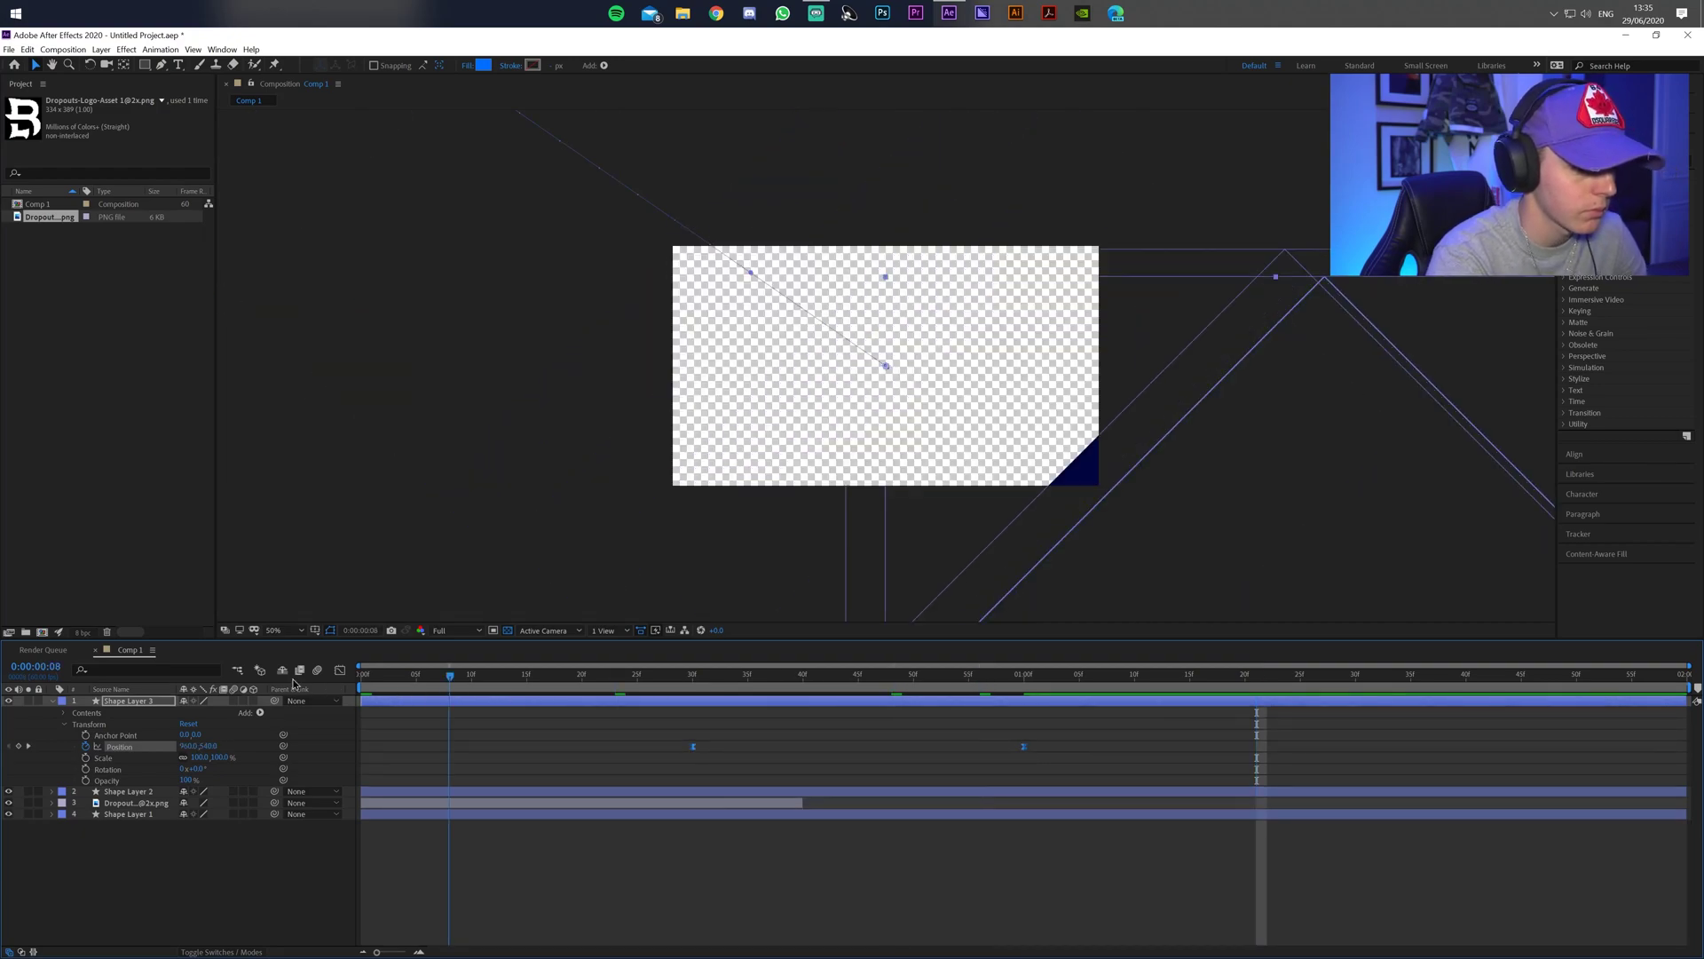
click(52, 701)
Shift the logo's three Mask Path keyframes later so the first one sits at 18 frames.
drag(448, 664, 487, 665)
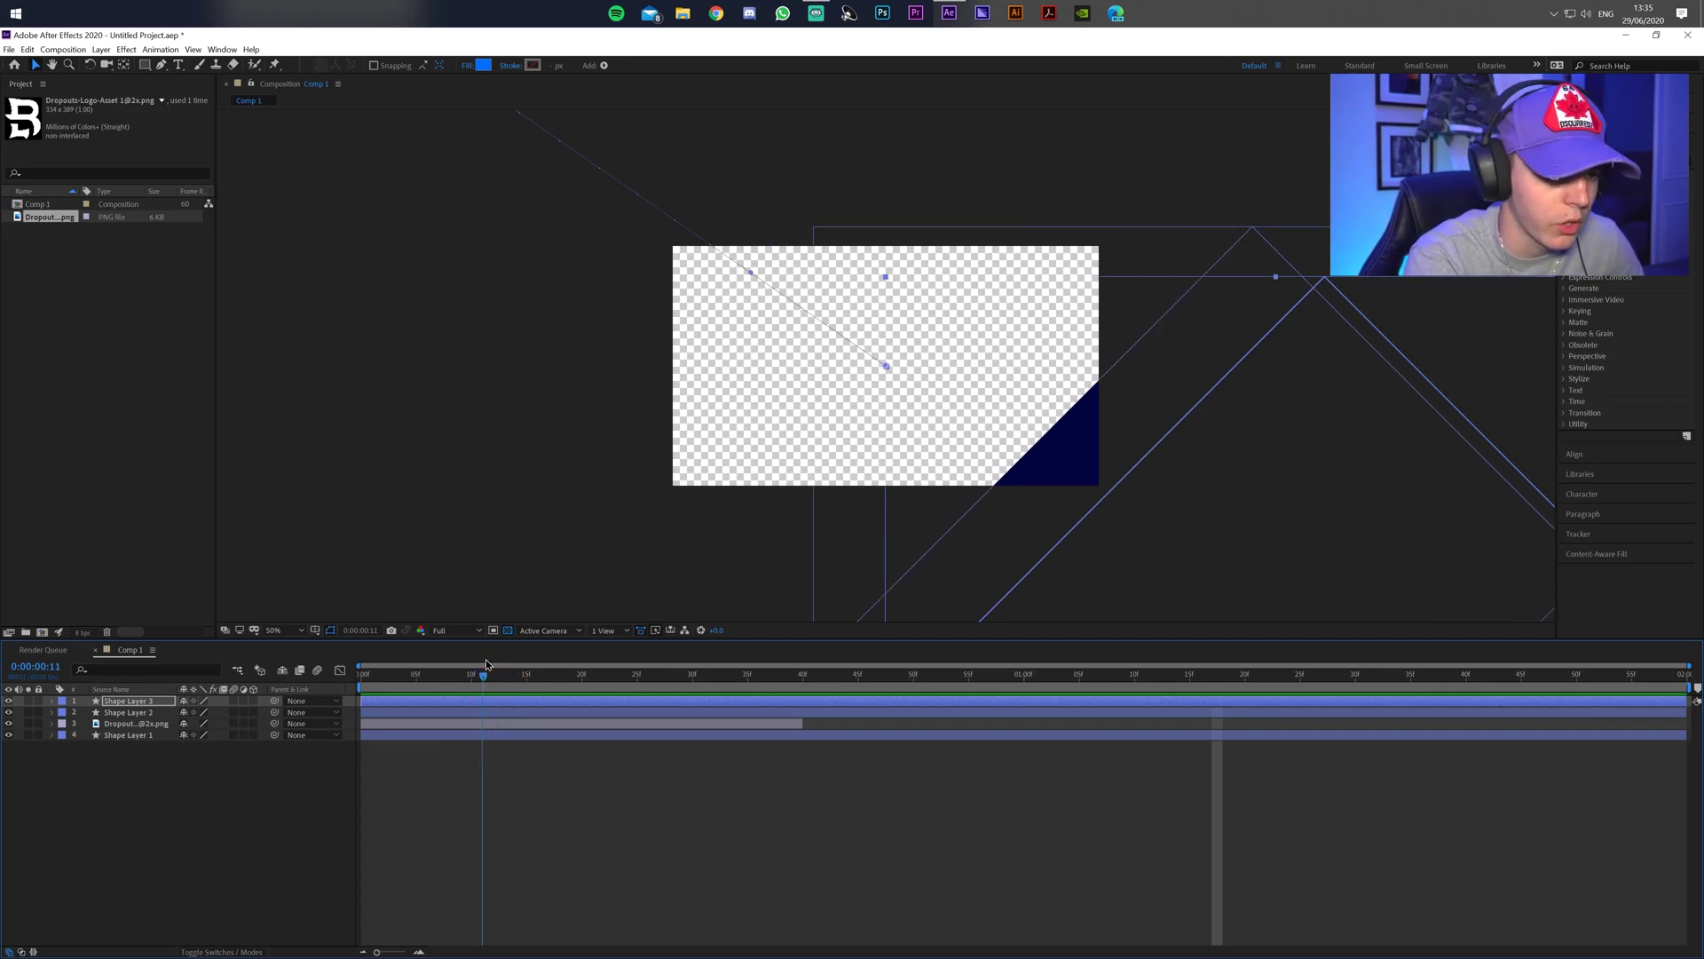
click(51, 724)
drag(487, 676, 551, 681)
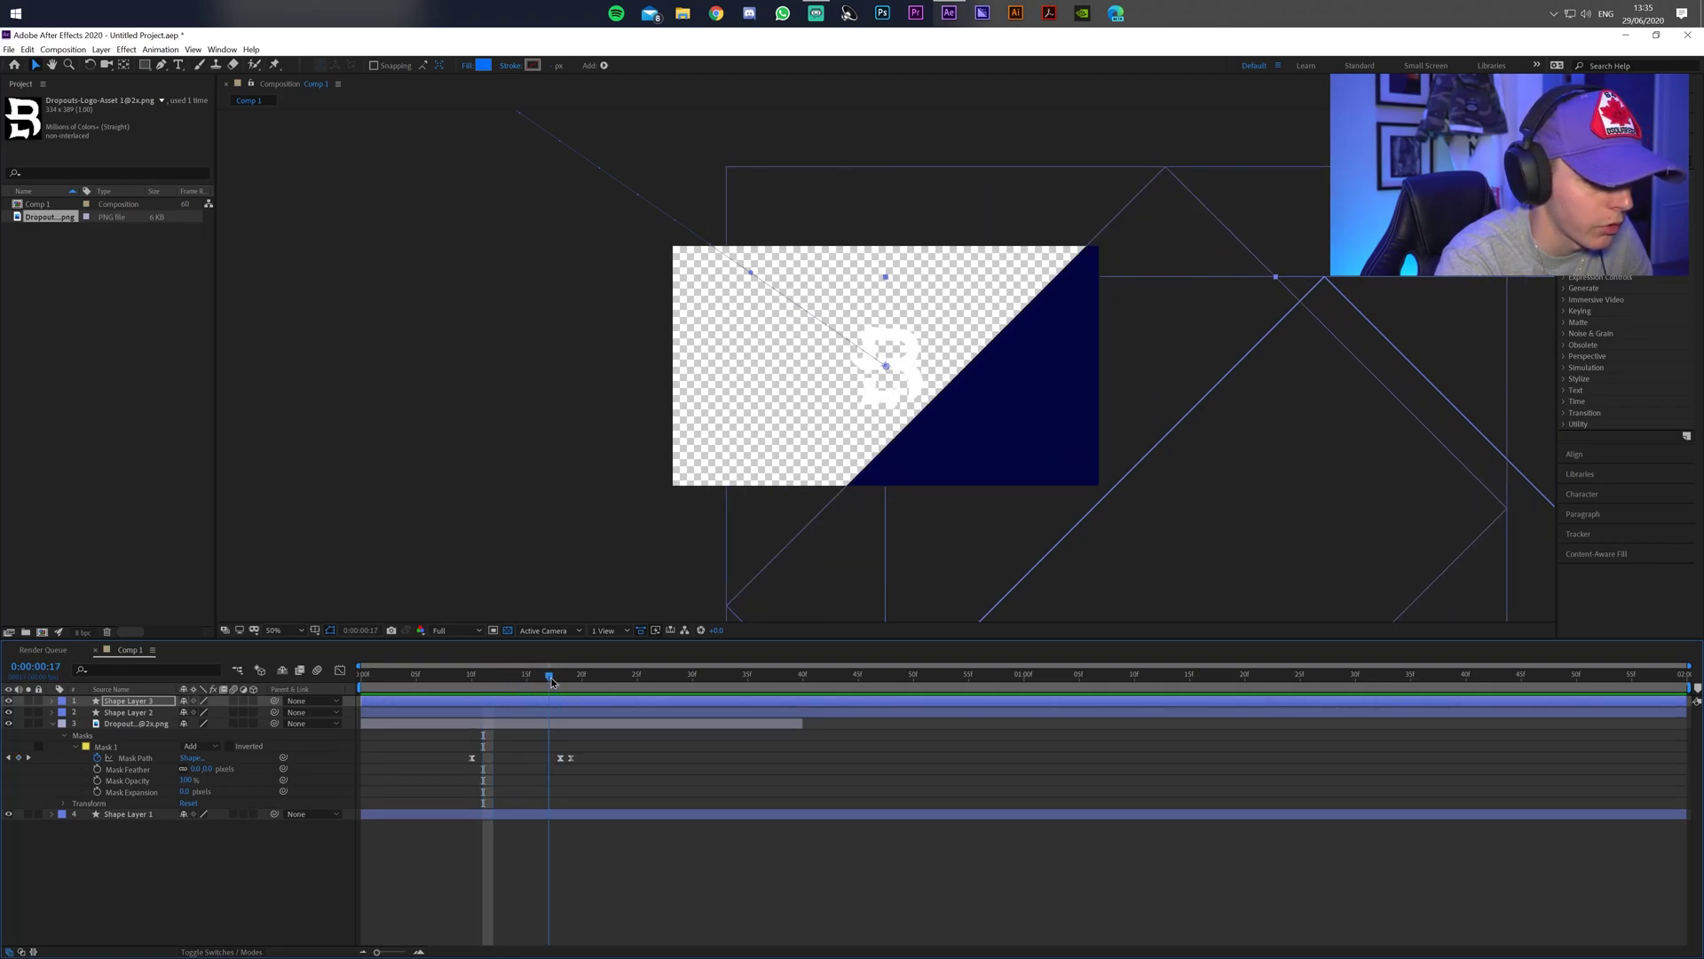
drag(471, 757, 564, 762)
At 18 frames, reshape the logo mask so its slanted side follows the navy shape's diagonal edge.
drag(551, 680, 561, 680)
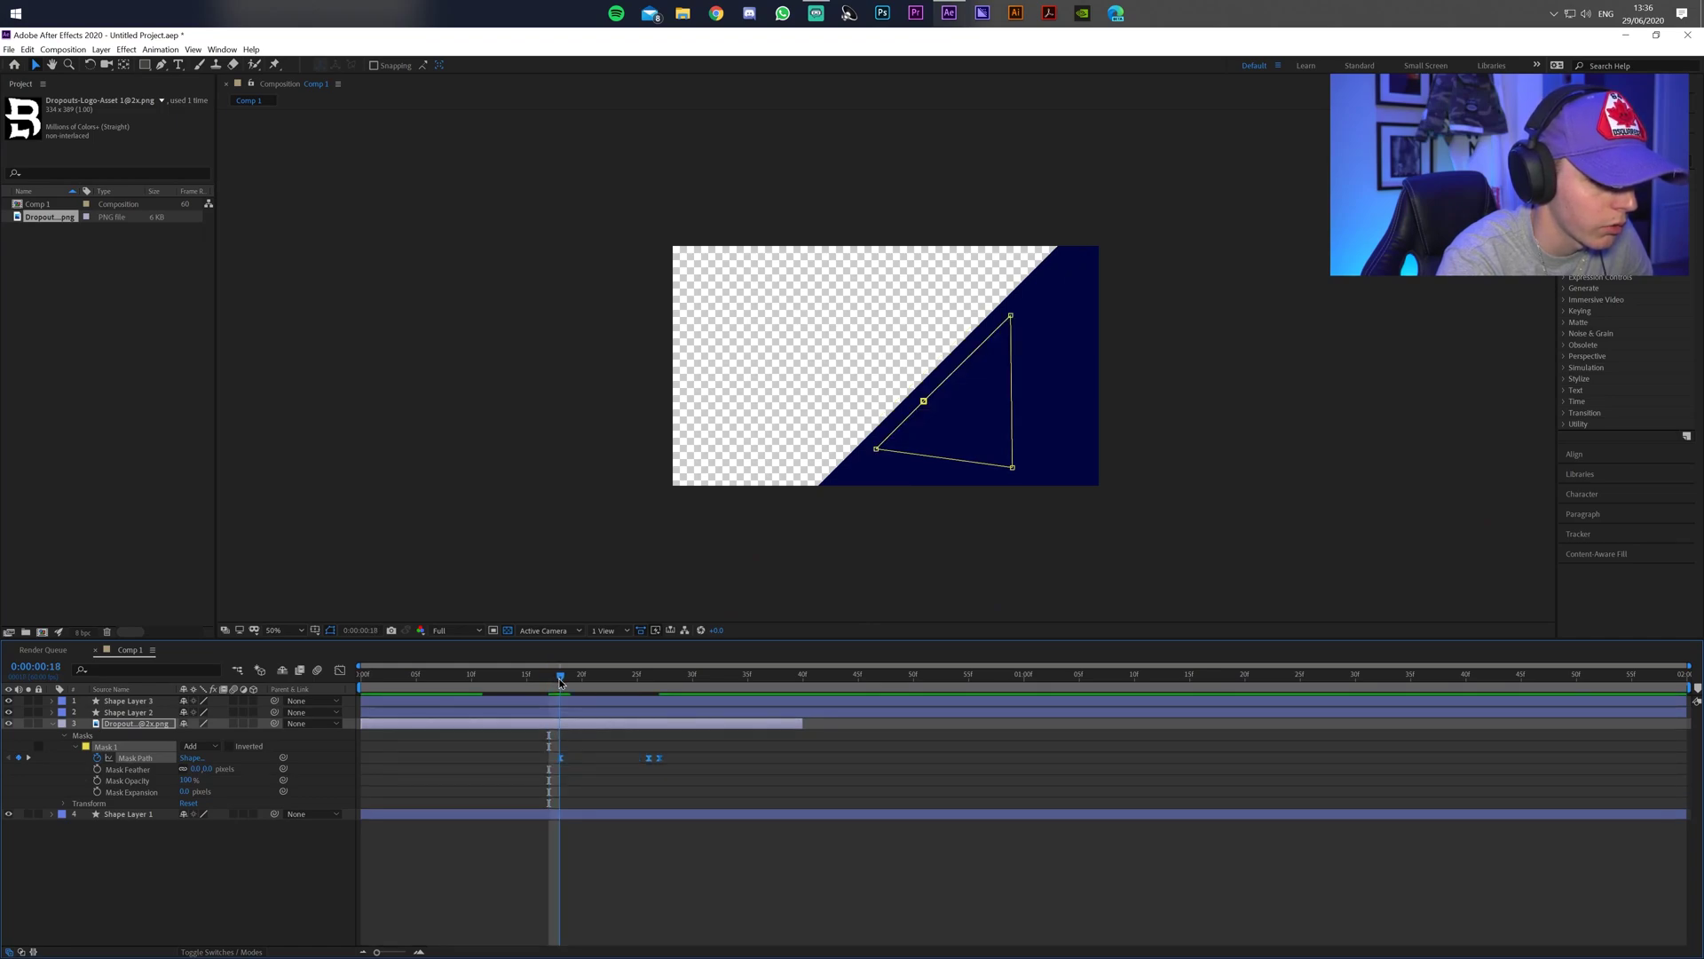
drag(935, 395, 877, 442)
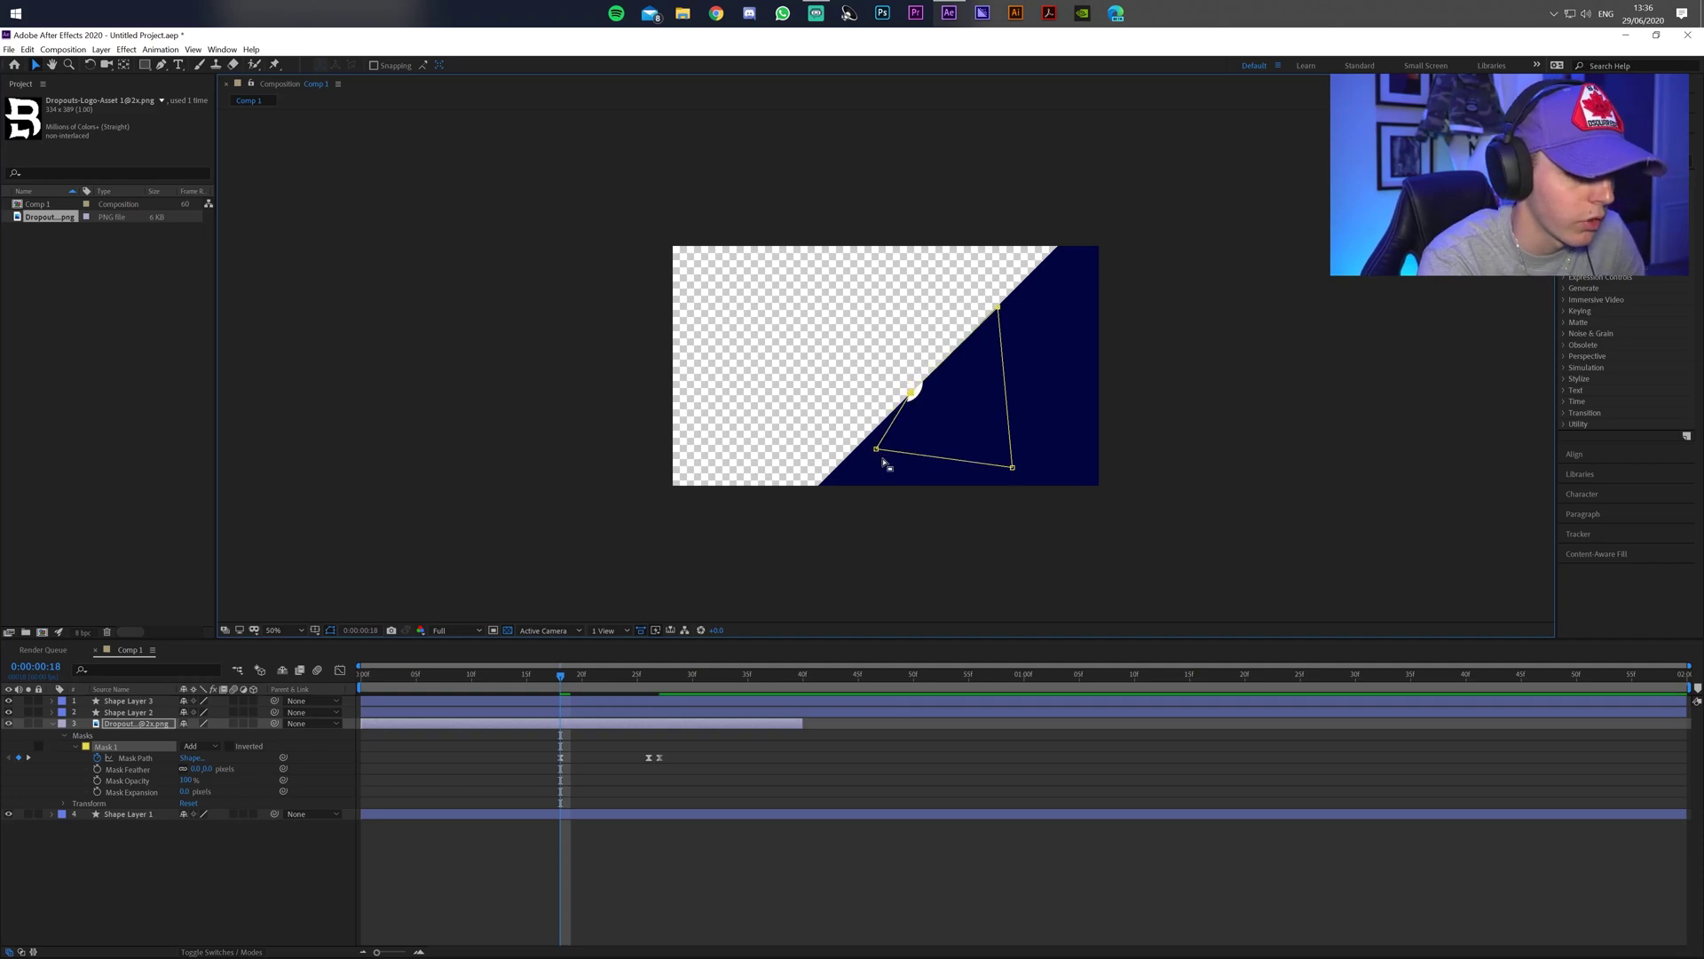
key(Page_Up)
At 26 frames, move the logo mask's points outward so the mask covers the whole logo.
drag(551, 681, 651, 682)
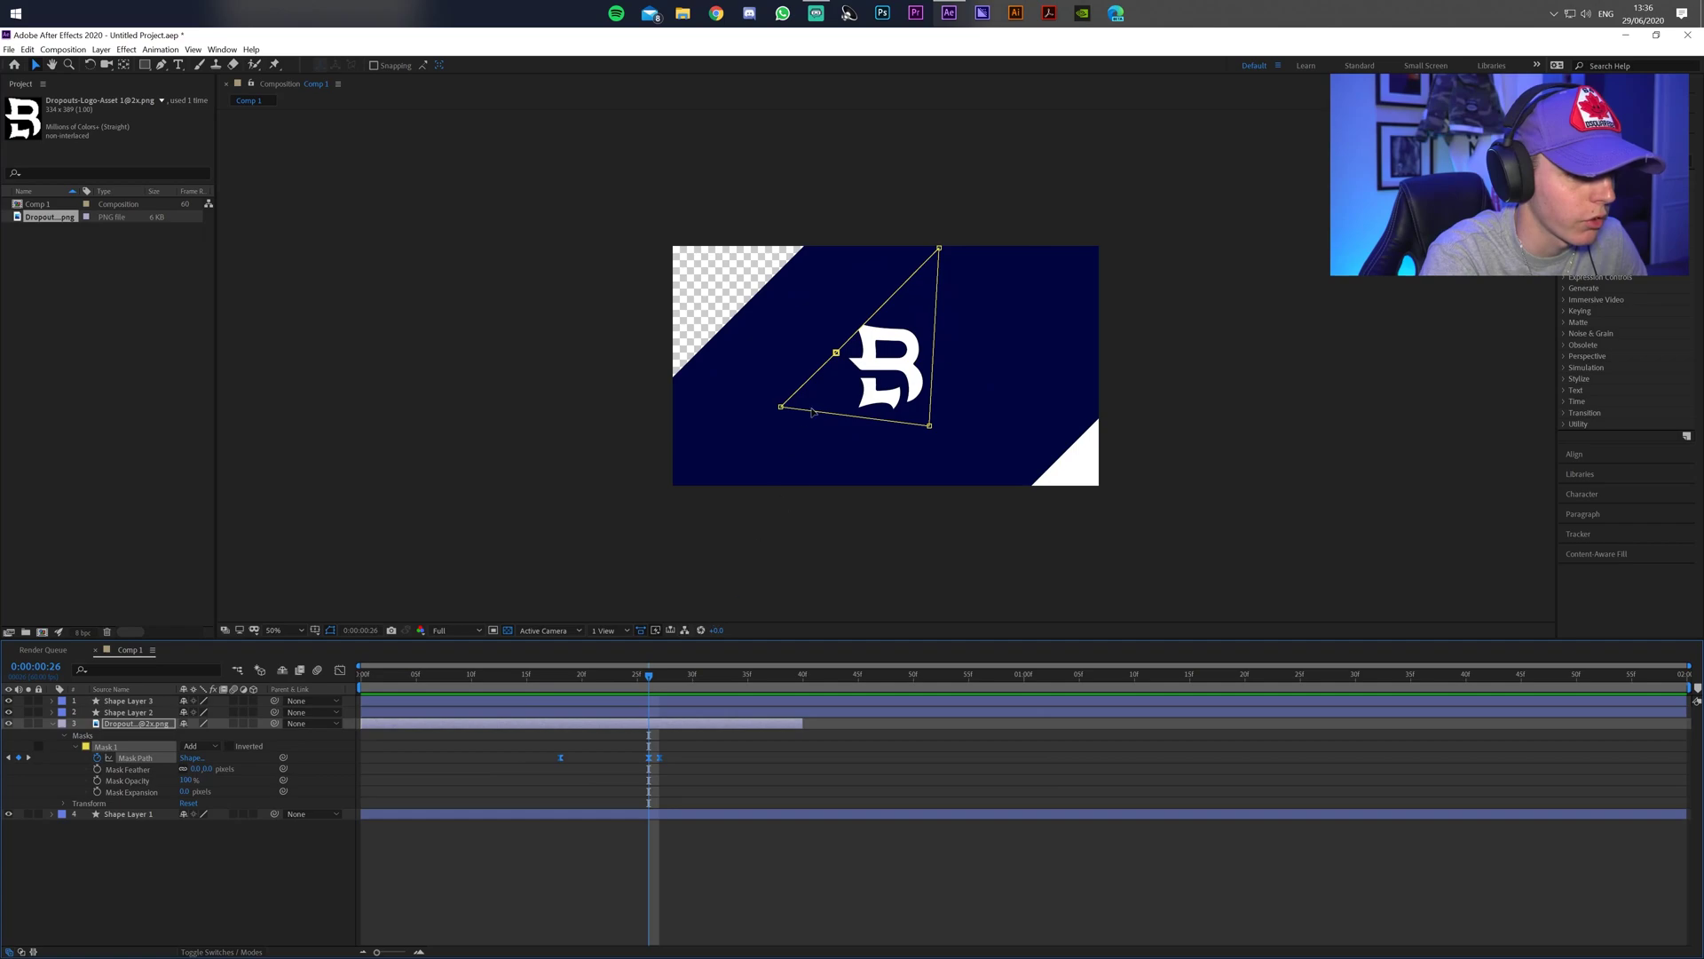
double_click(835, 355)
mouse_move(835, 355)
mouse_down()
mouse_move(853, 364)
mouse_move(828, 353)
mouse_up()
mouse_move(932, 425)
mouse_down()
mouse_move(970, 447)
mouse_move(943, 422)
mouse_up()
Move the 26-frame Mask Path keyframe to 23 frames and align the mask with the navy shape's edge at 22 frames.
drag(647, 680, 604, 672)
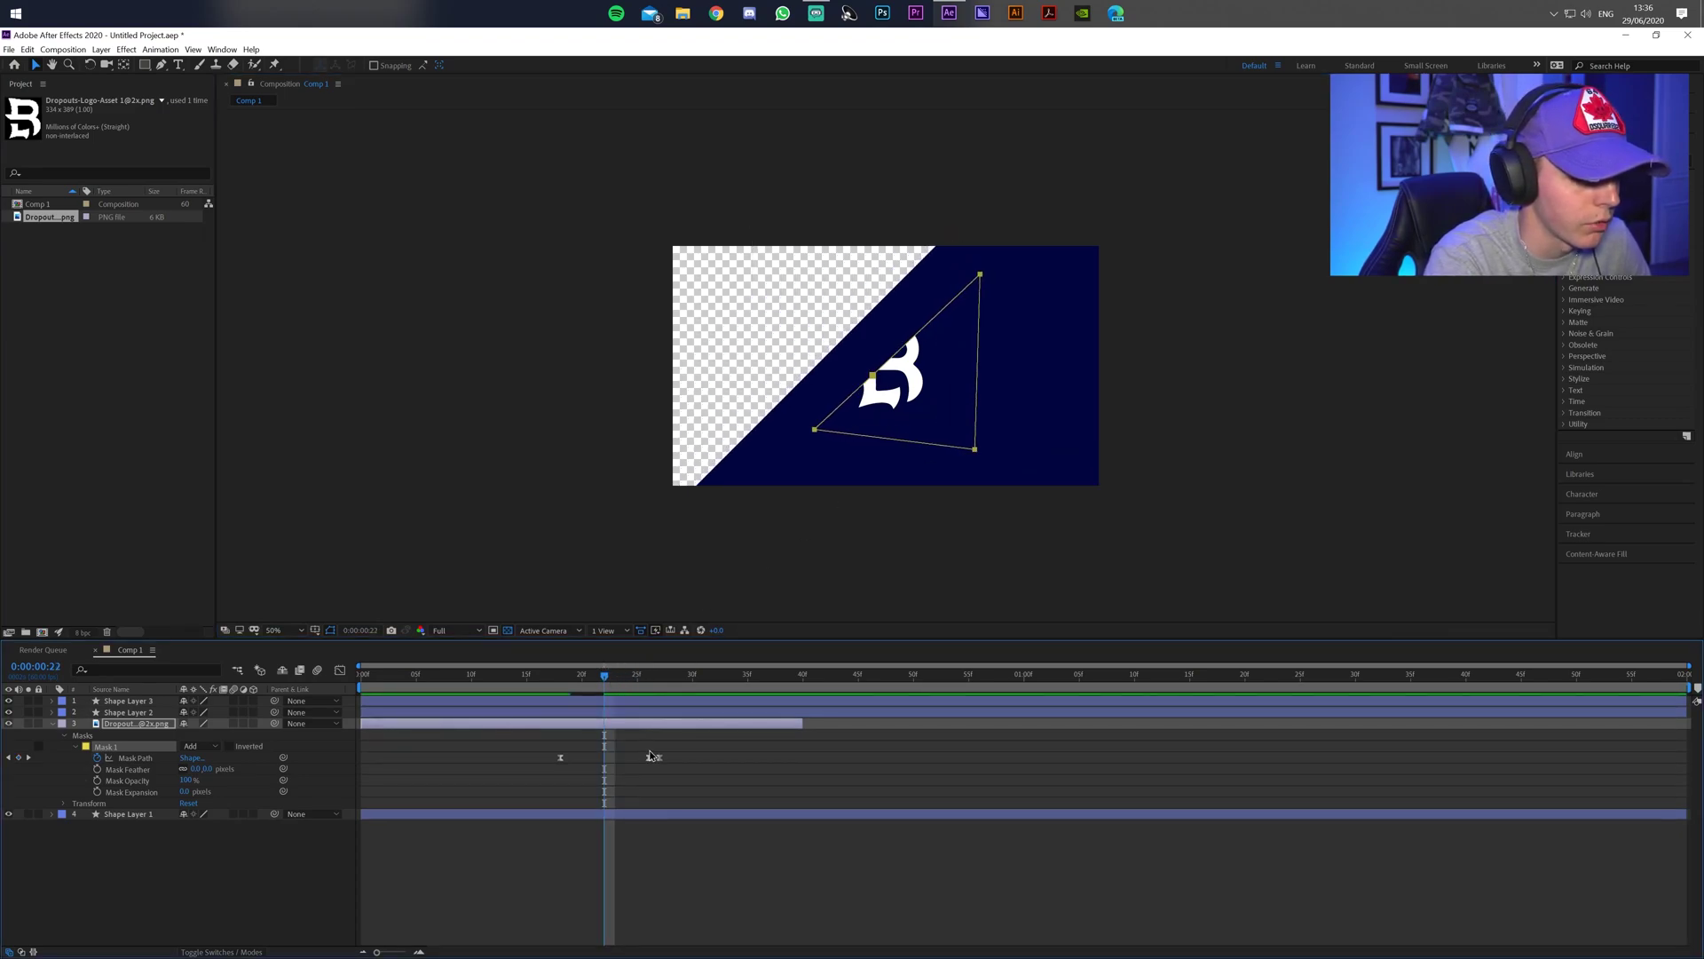
drag(649, 761, 614, 761)
drag(955, 243, 949, 245)
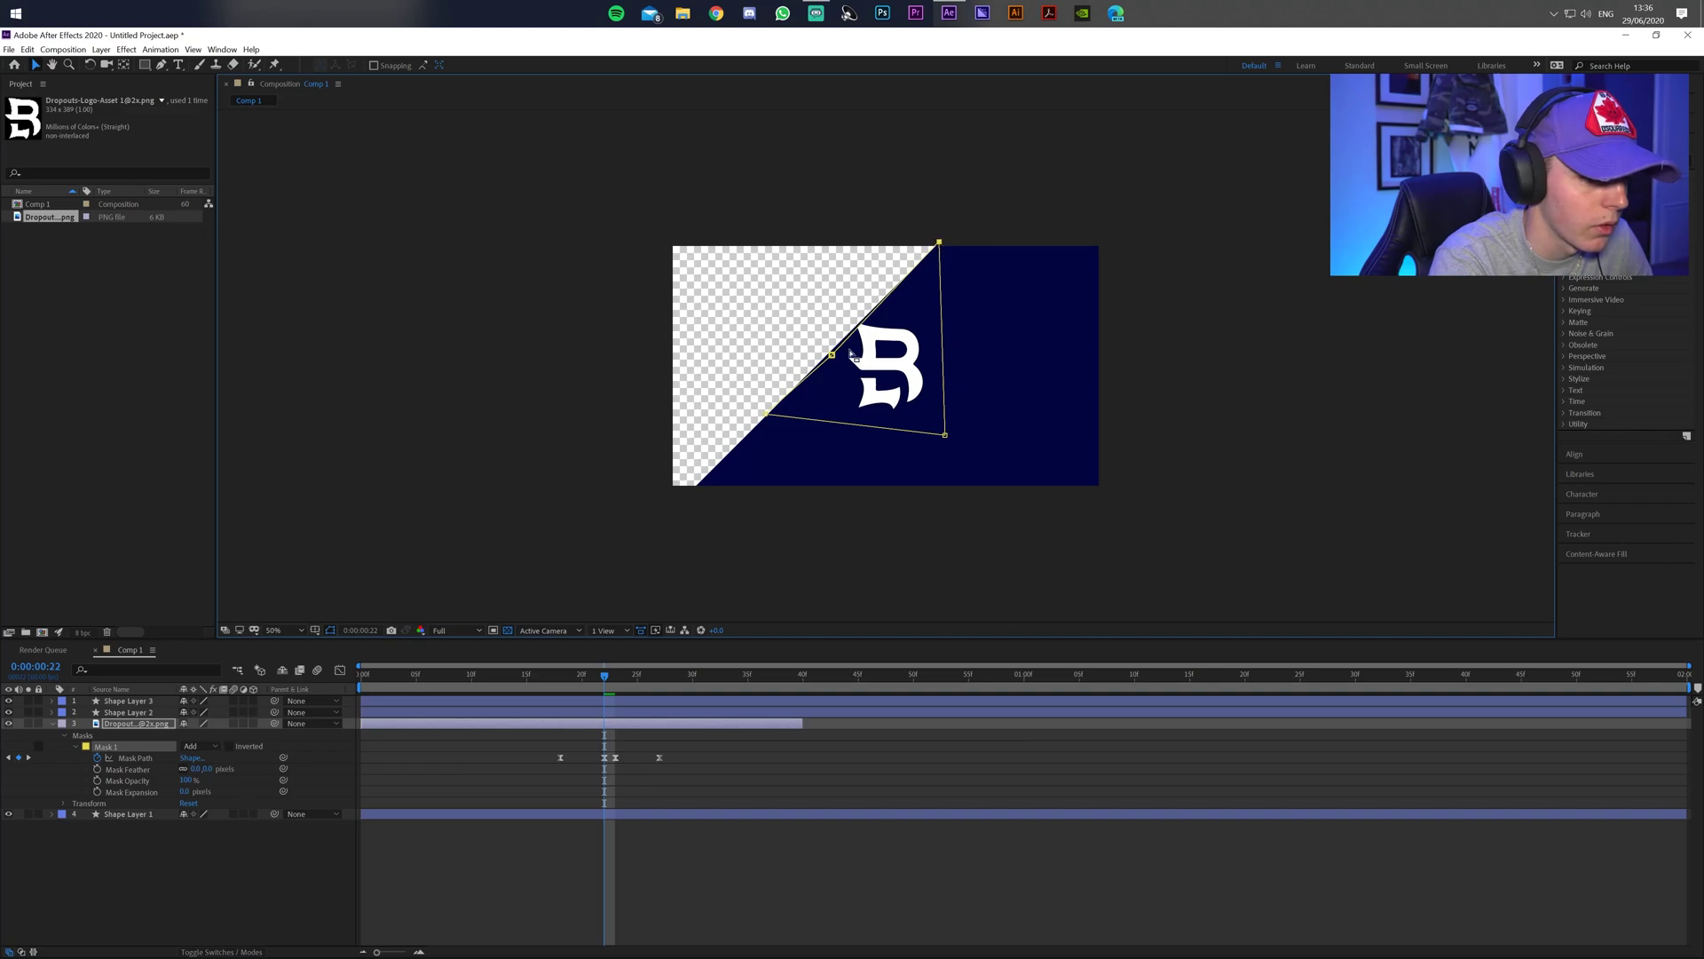
drag(832, 354, 821, 359)
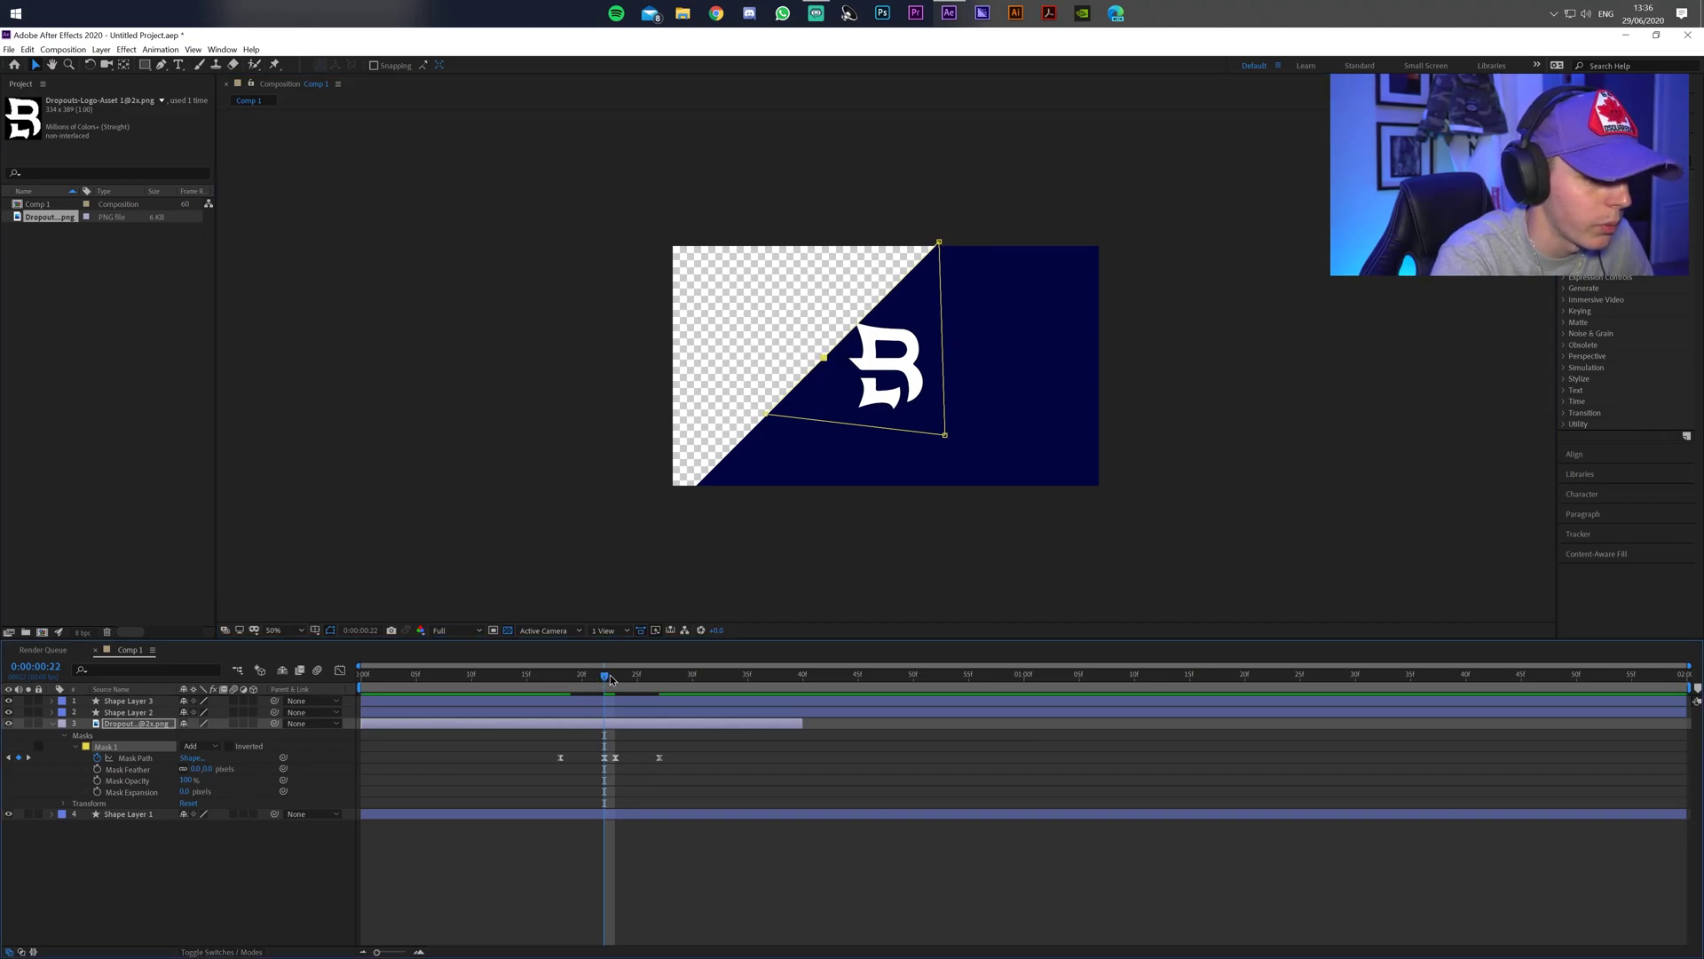
Delete the logo's last Mask Path keyframe at 27 frames and preview the transition.
drag(605, 659, 615, 661)
click(659, 758)
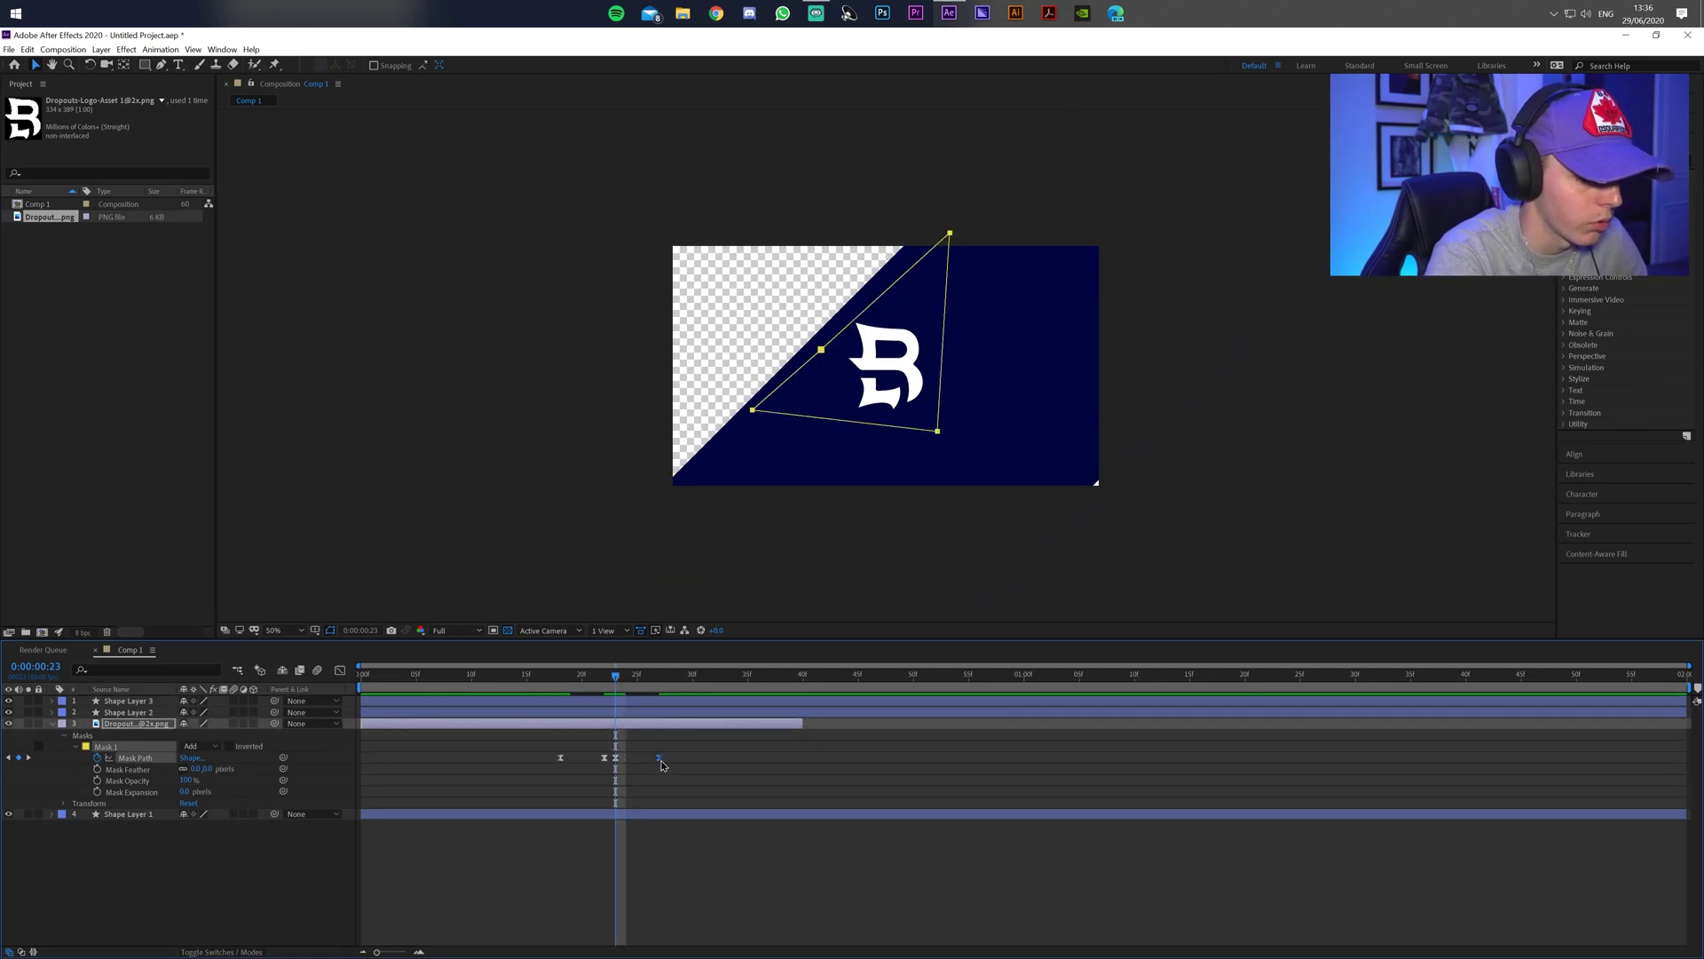
key(Delete)
key(space)
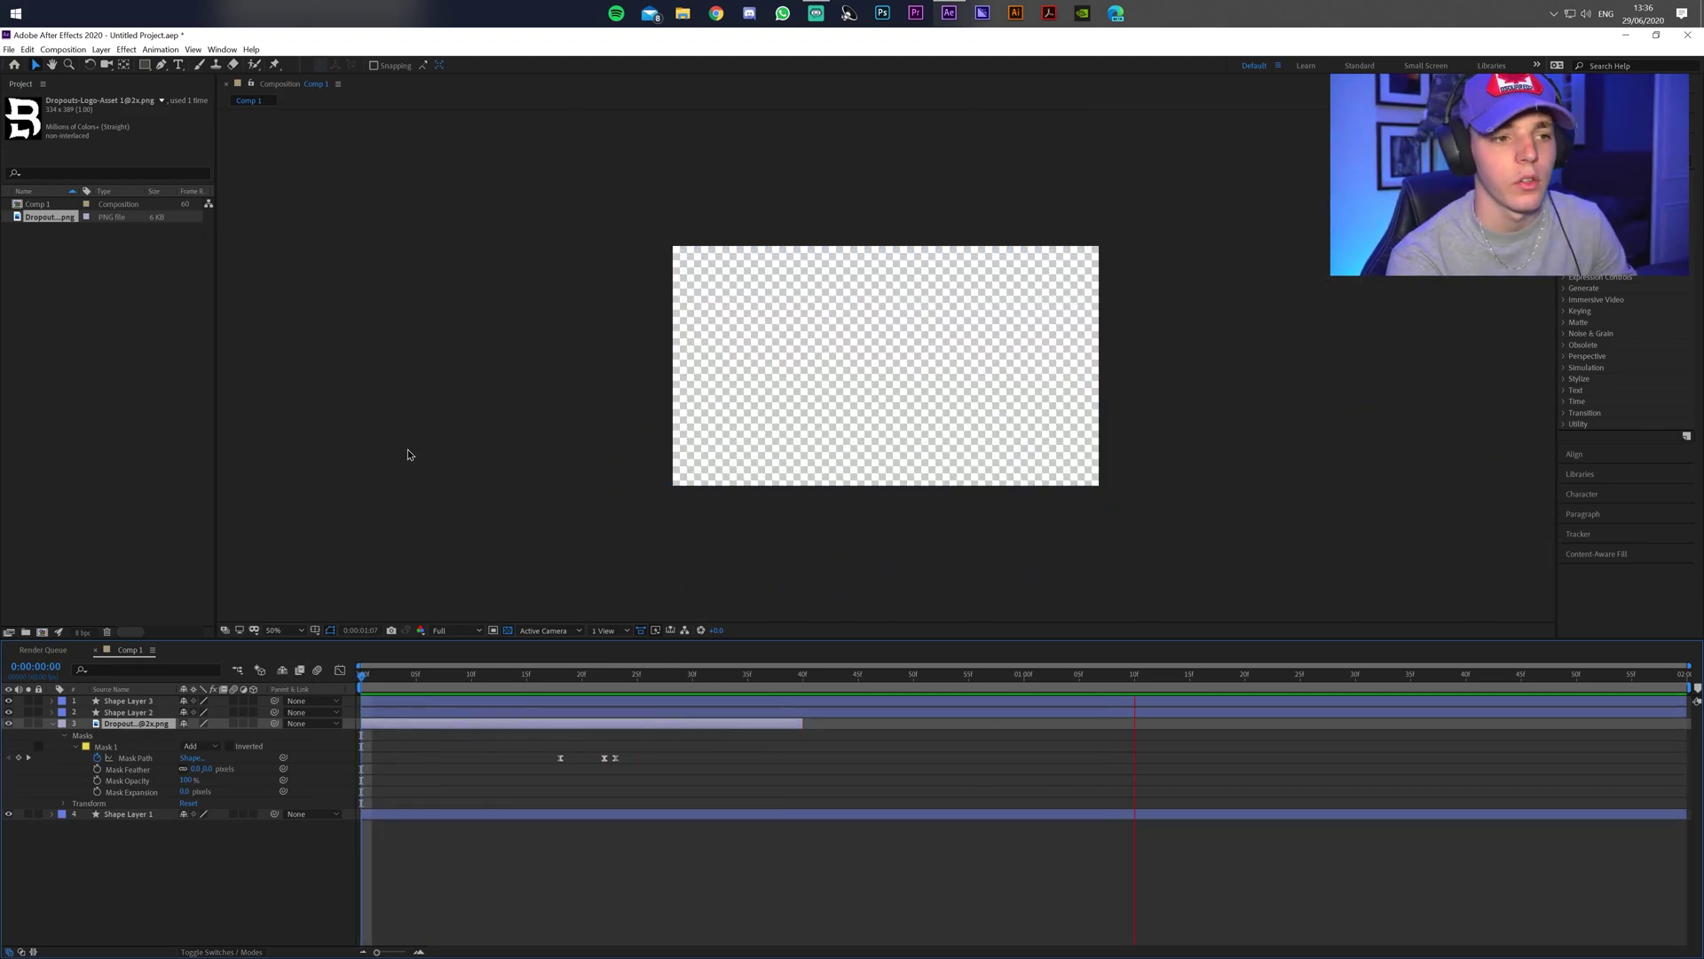
key(space)
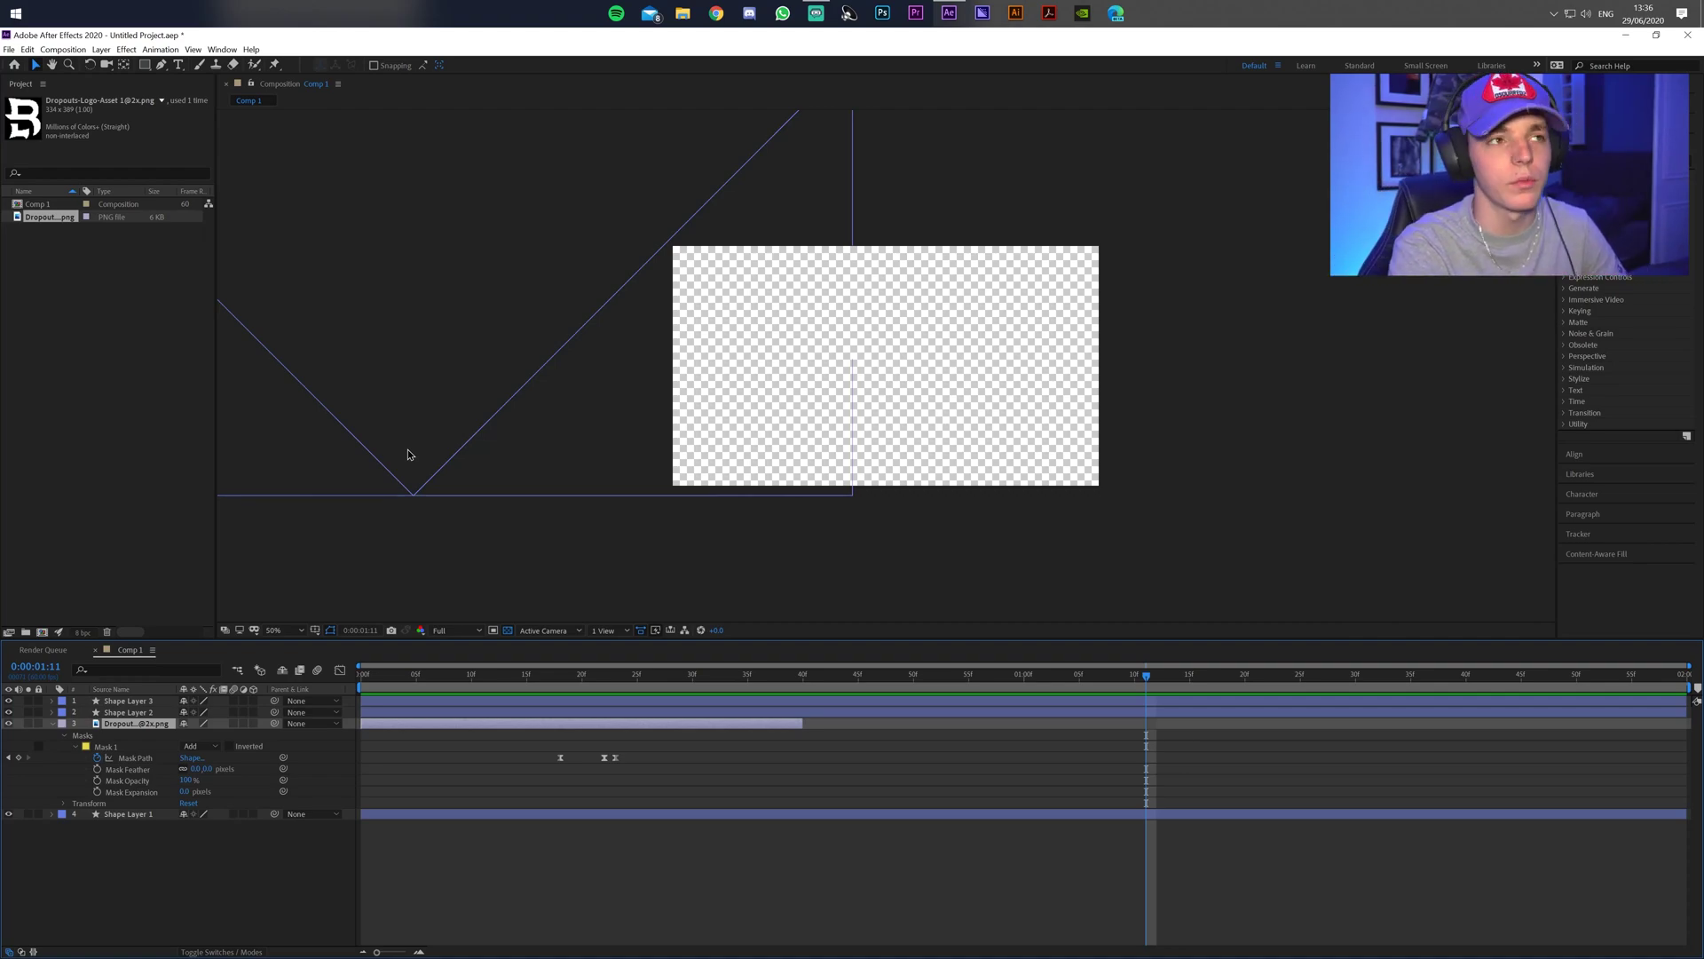
Deselect the logo layer and play back the complete transition from the first frame.
key(space)
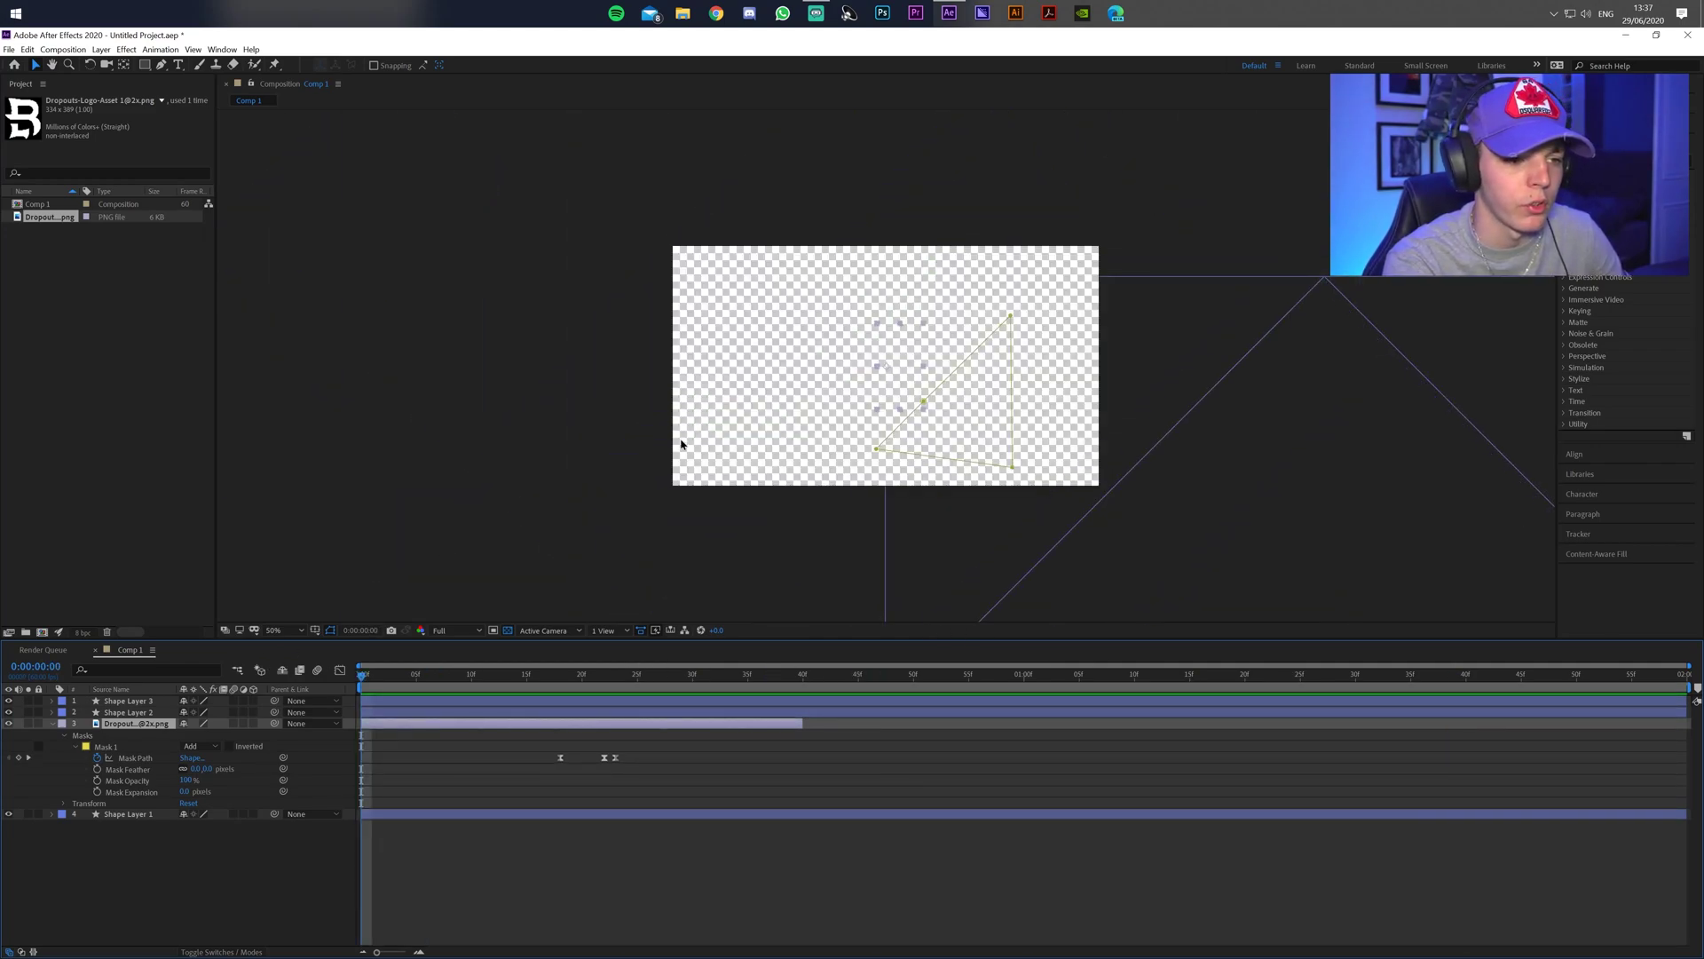
click(644, 471)
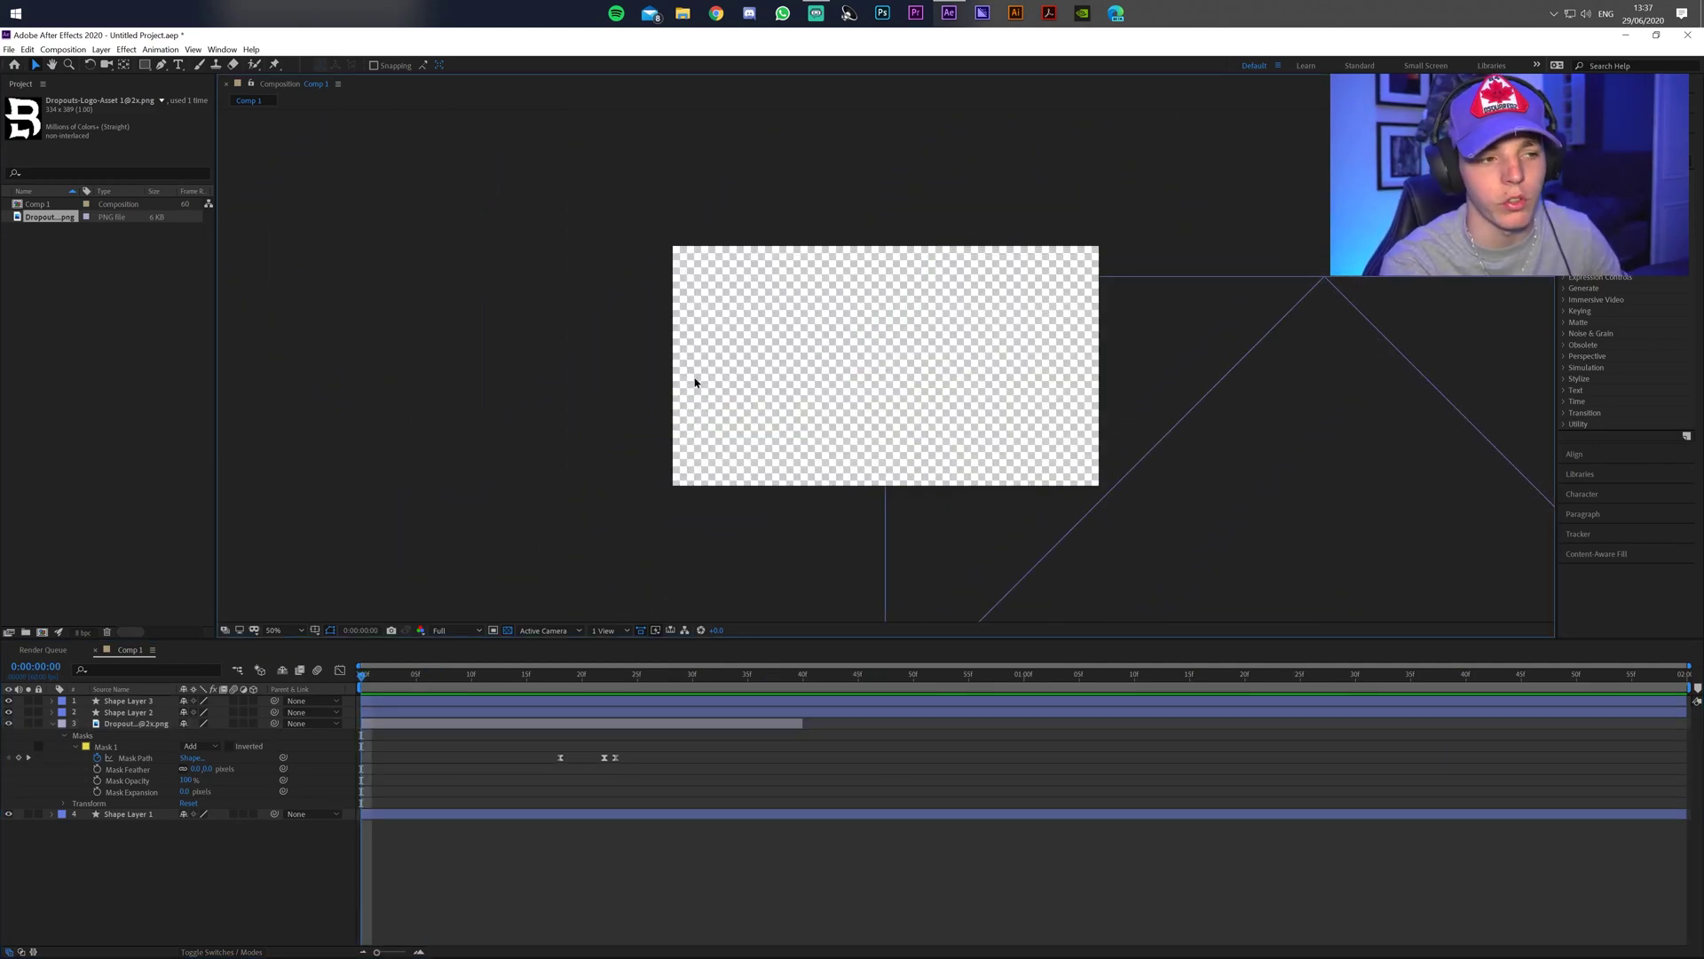
key(space)
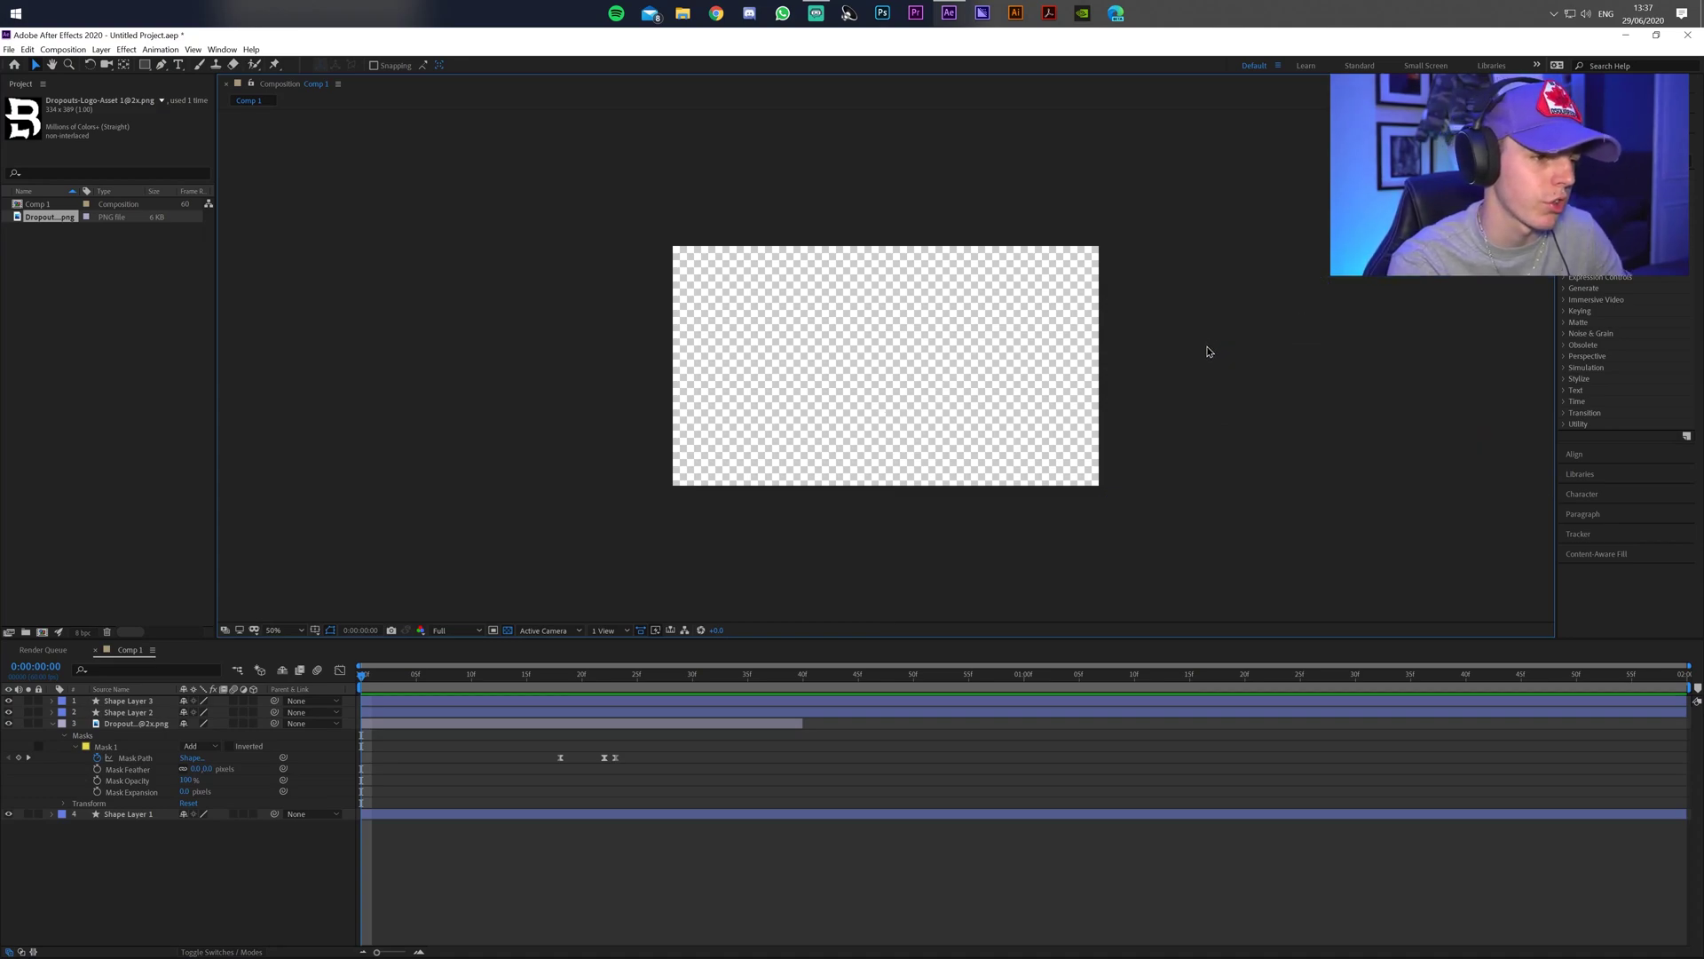
key(space)
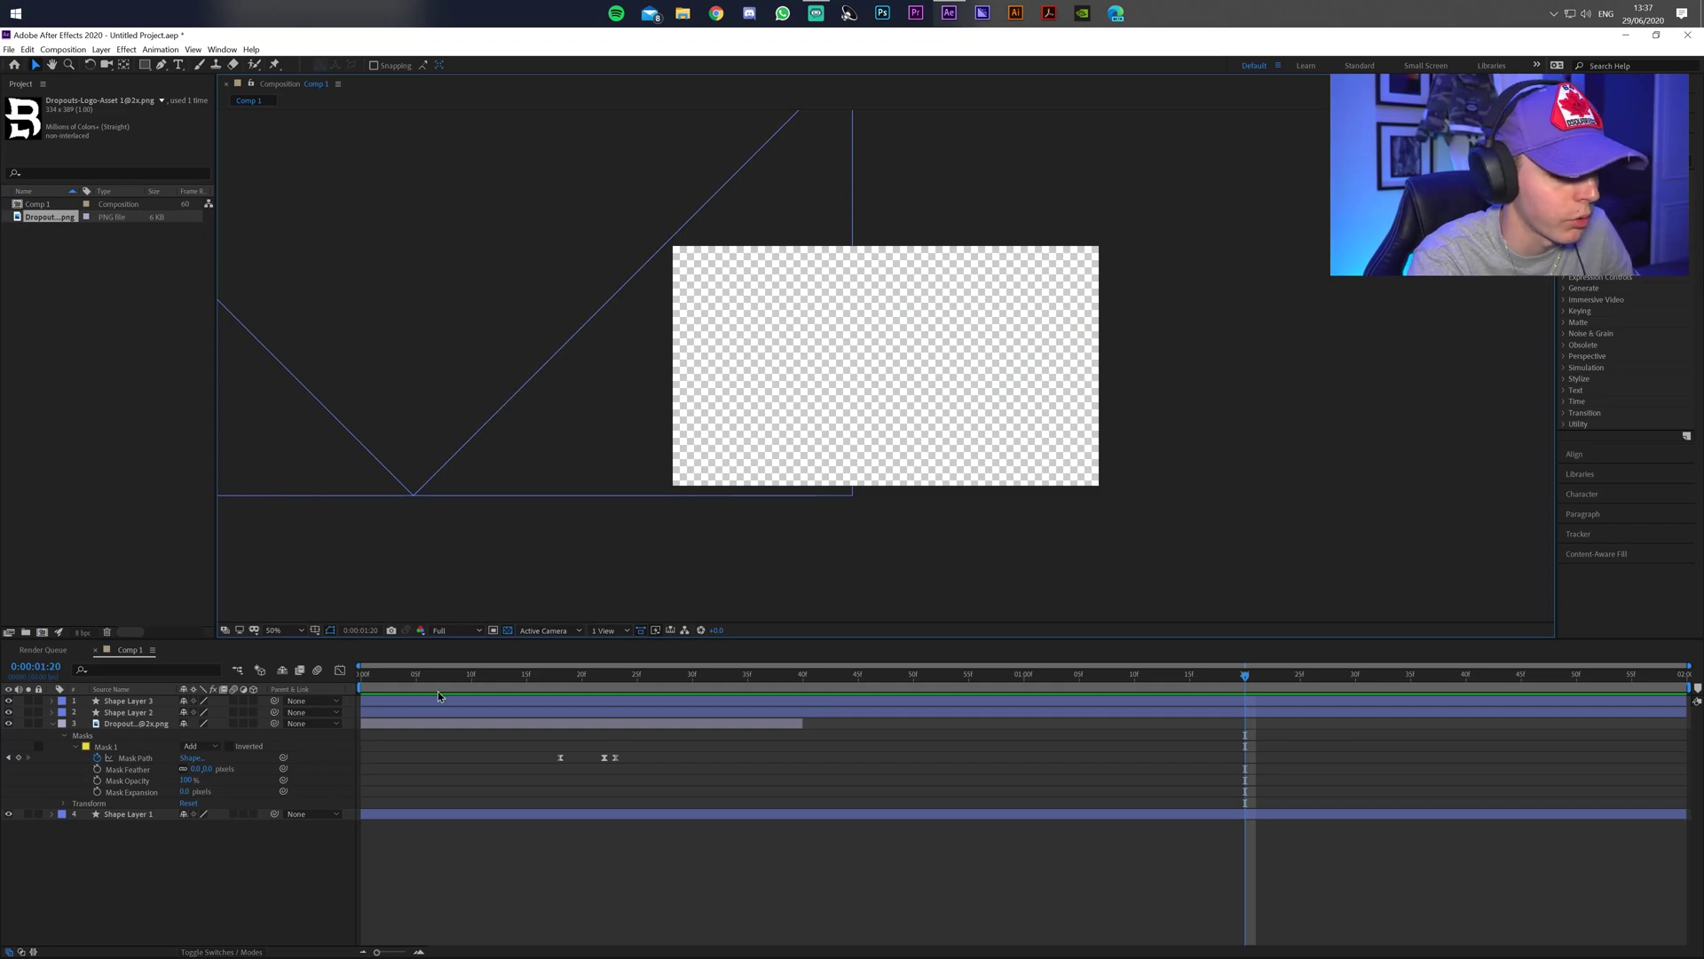
key(space)
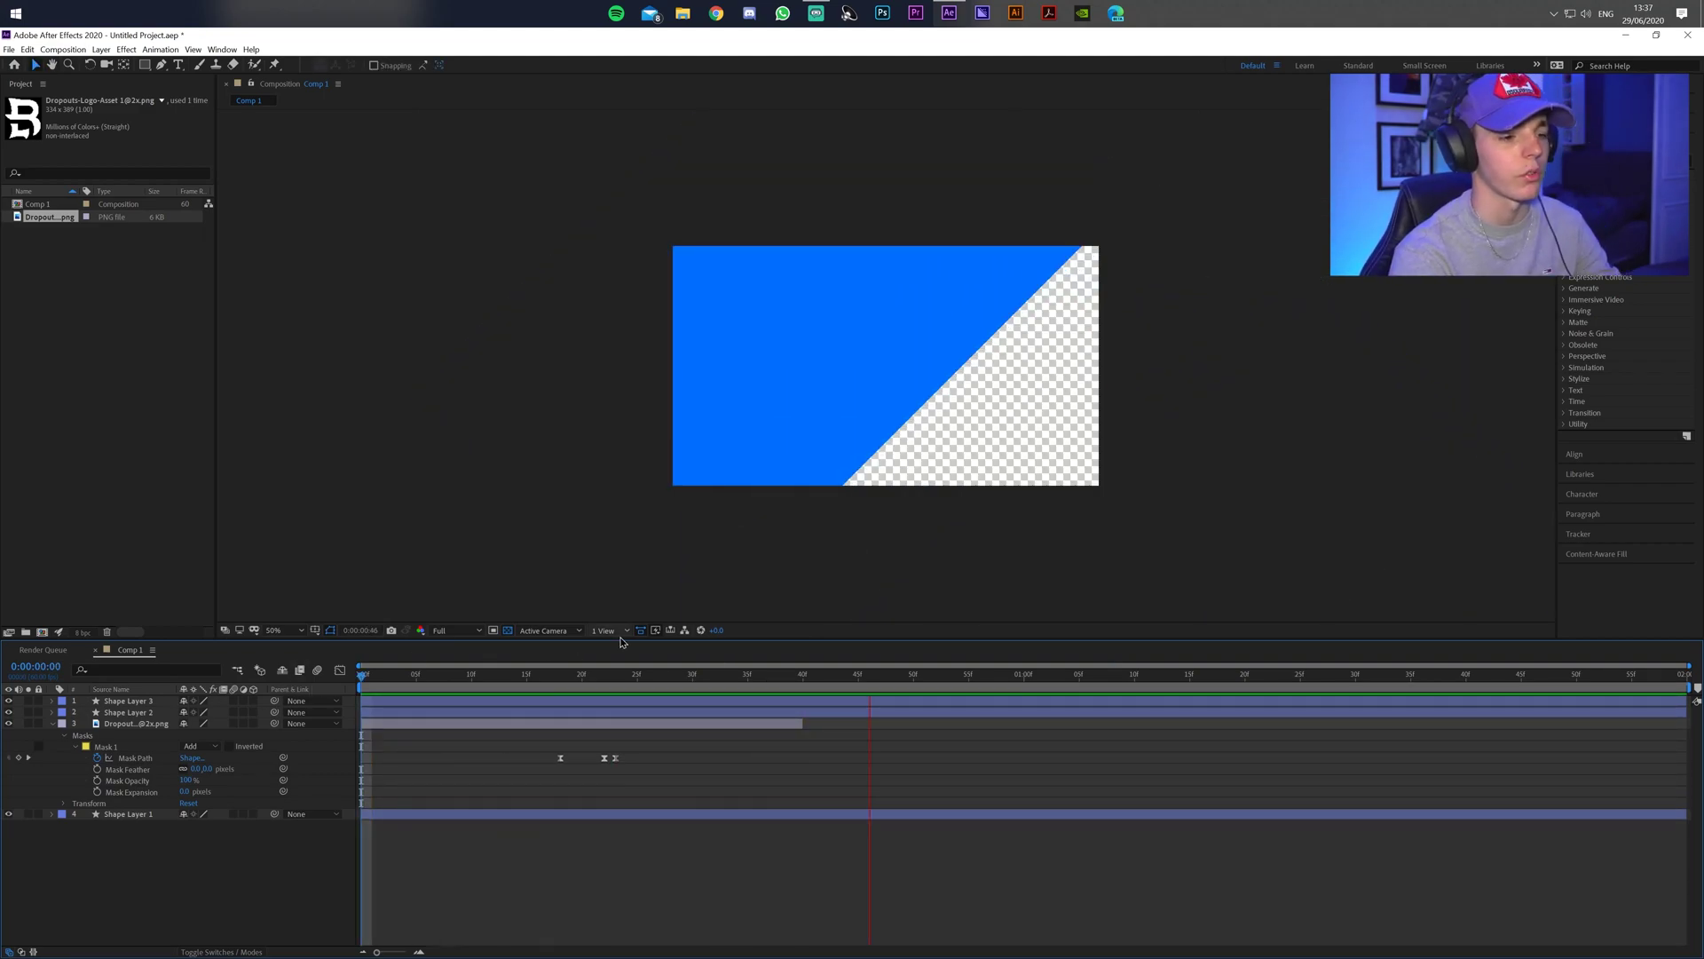
key(space)
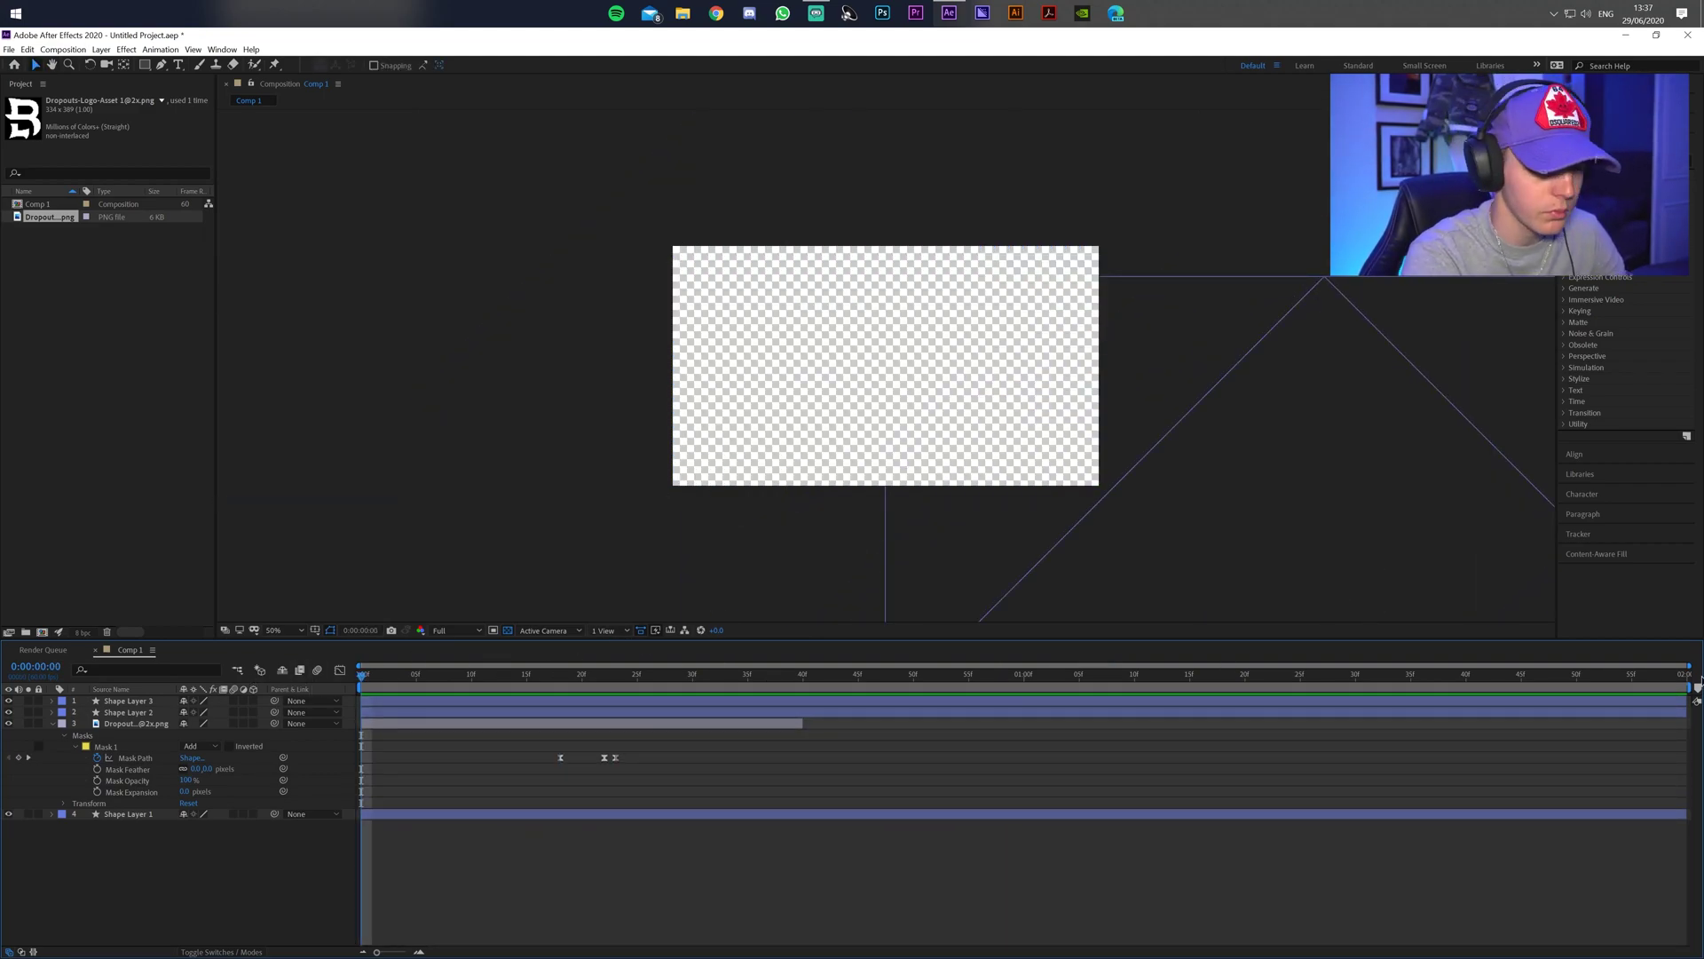
Shorten the work area to end at 1 second, just after the last blue shape leaves the frame.
drag(1689, 666, 892, 675)
drag(610, 680, 1017, 685)
drag(887, 689, 1015, 689)
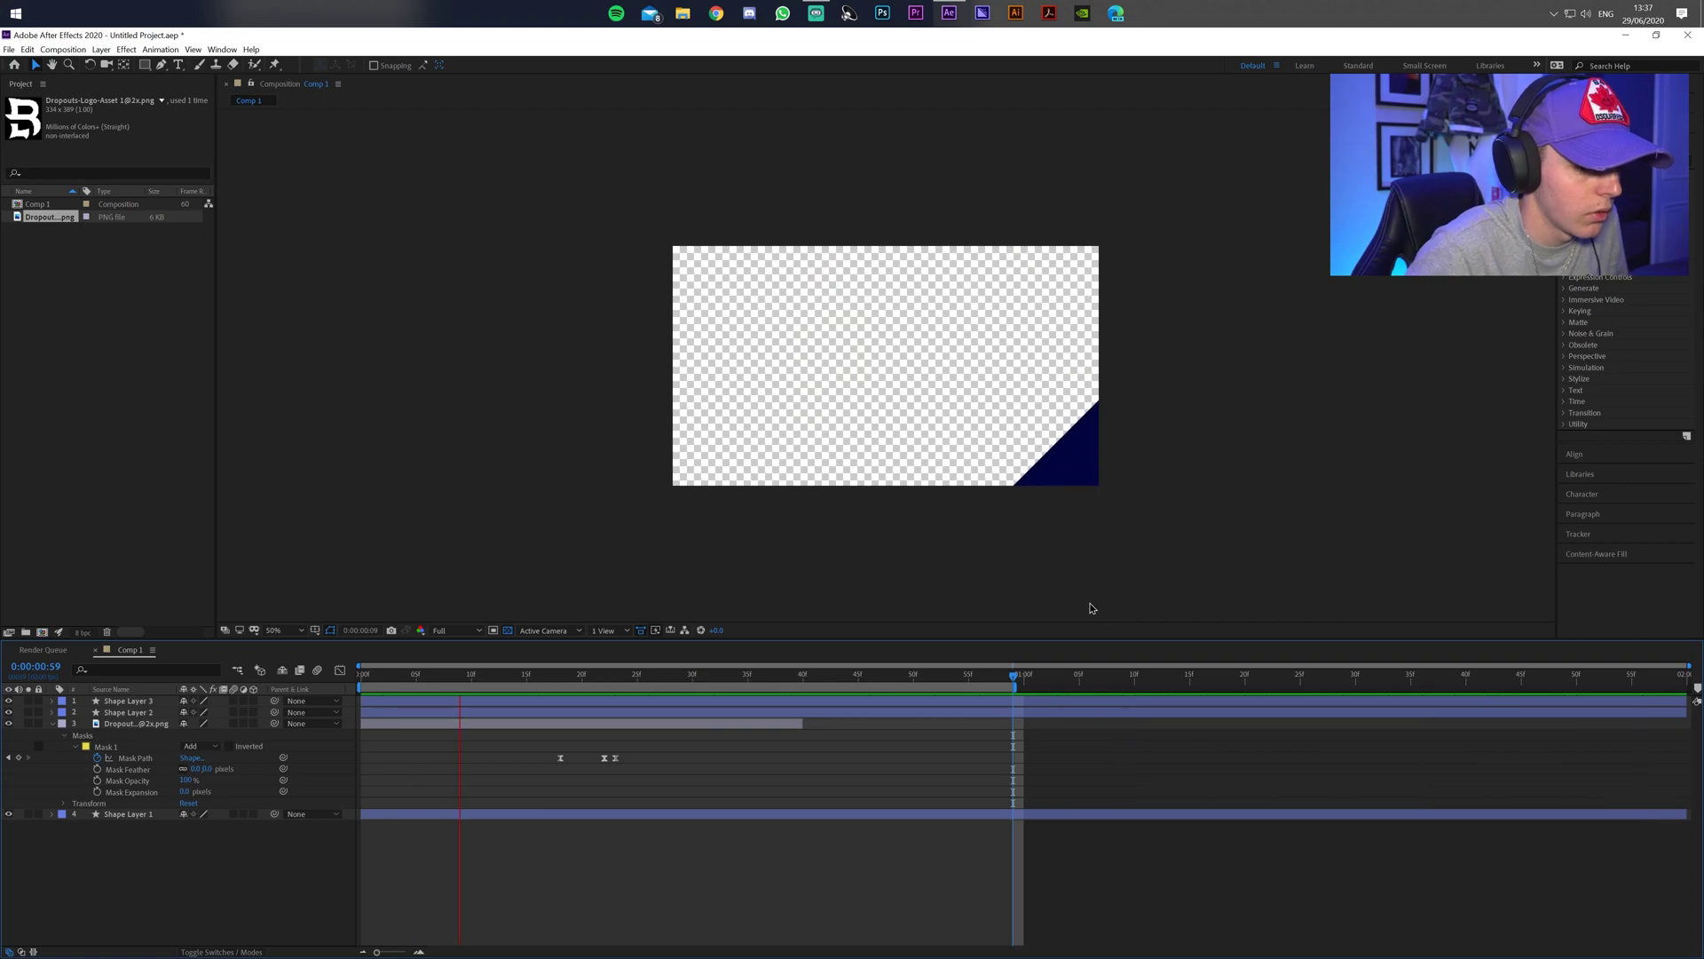
click(968, 674)
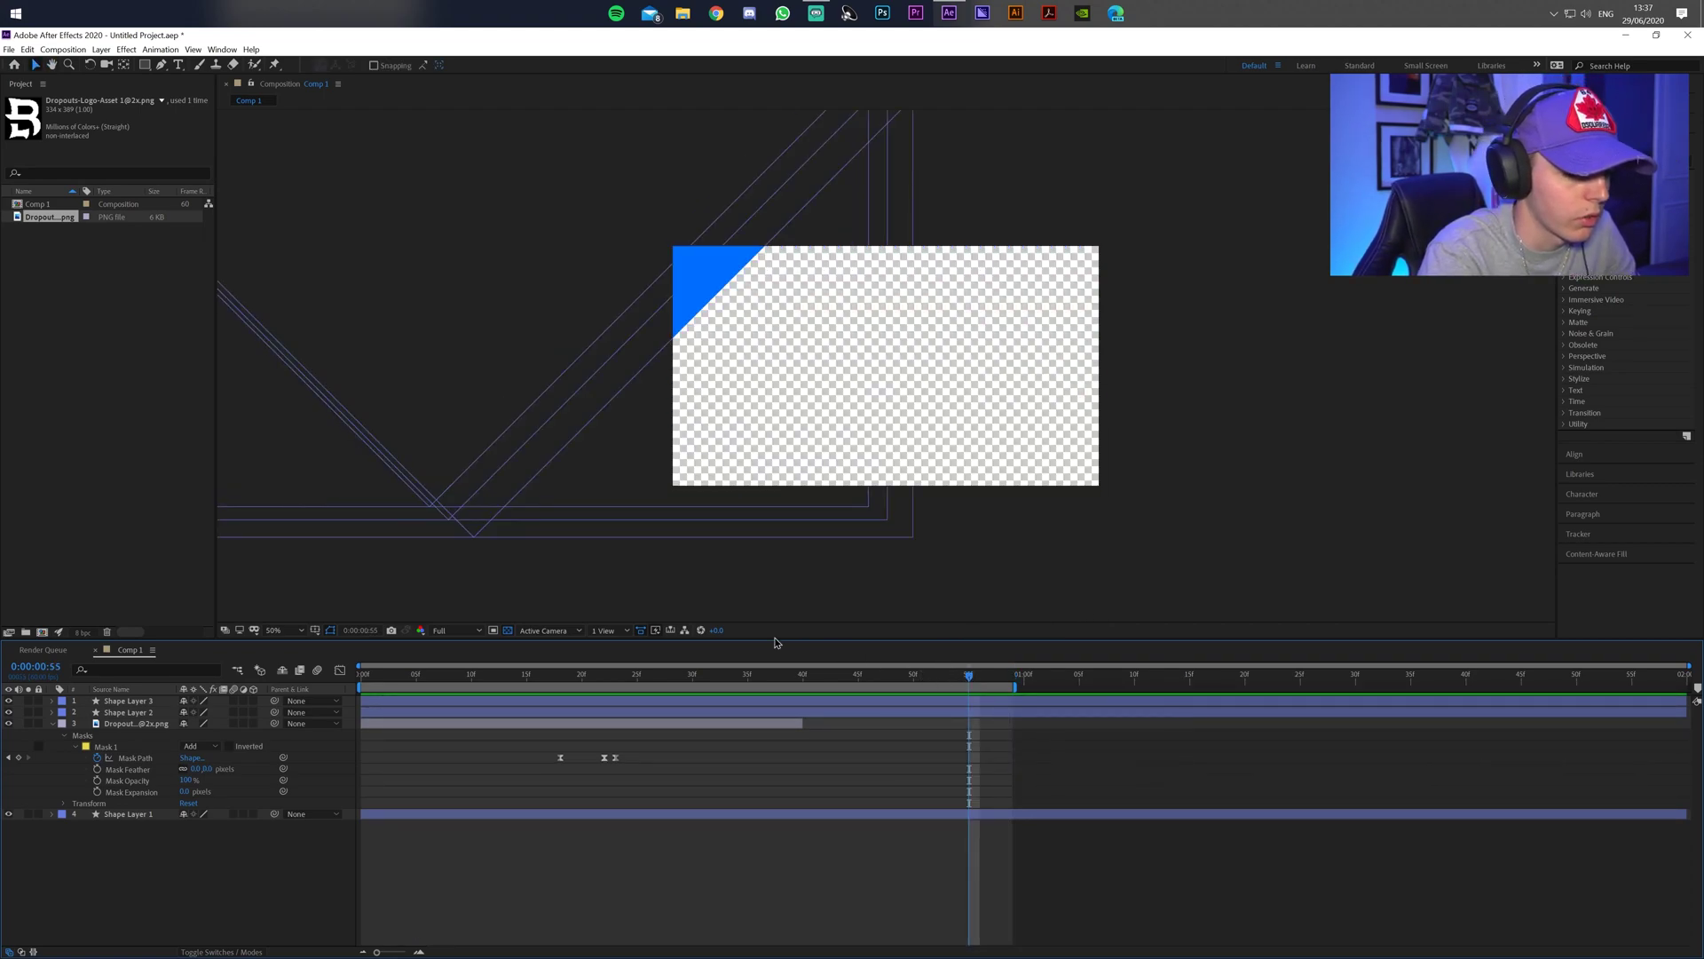
key(space)
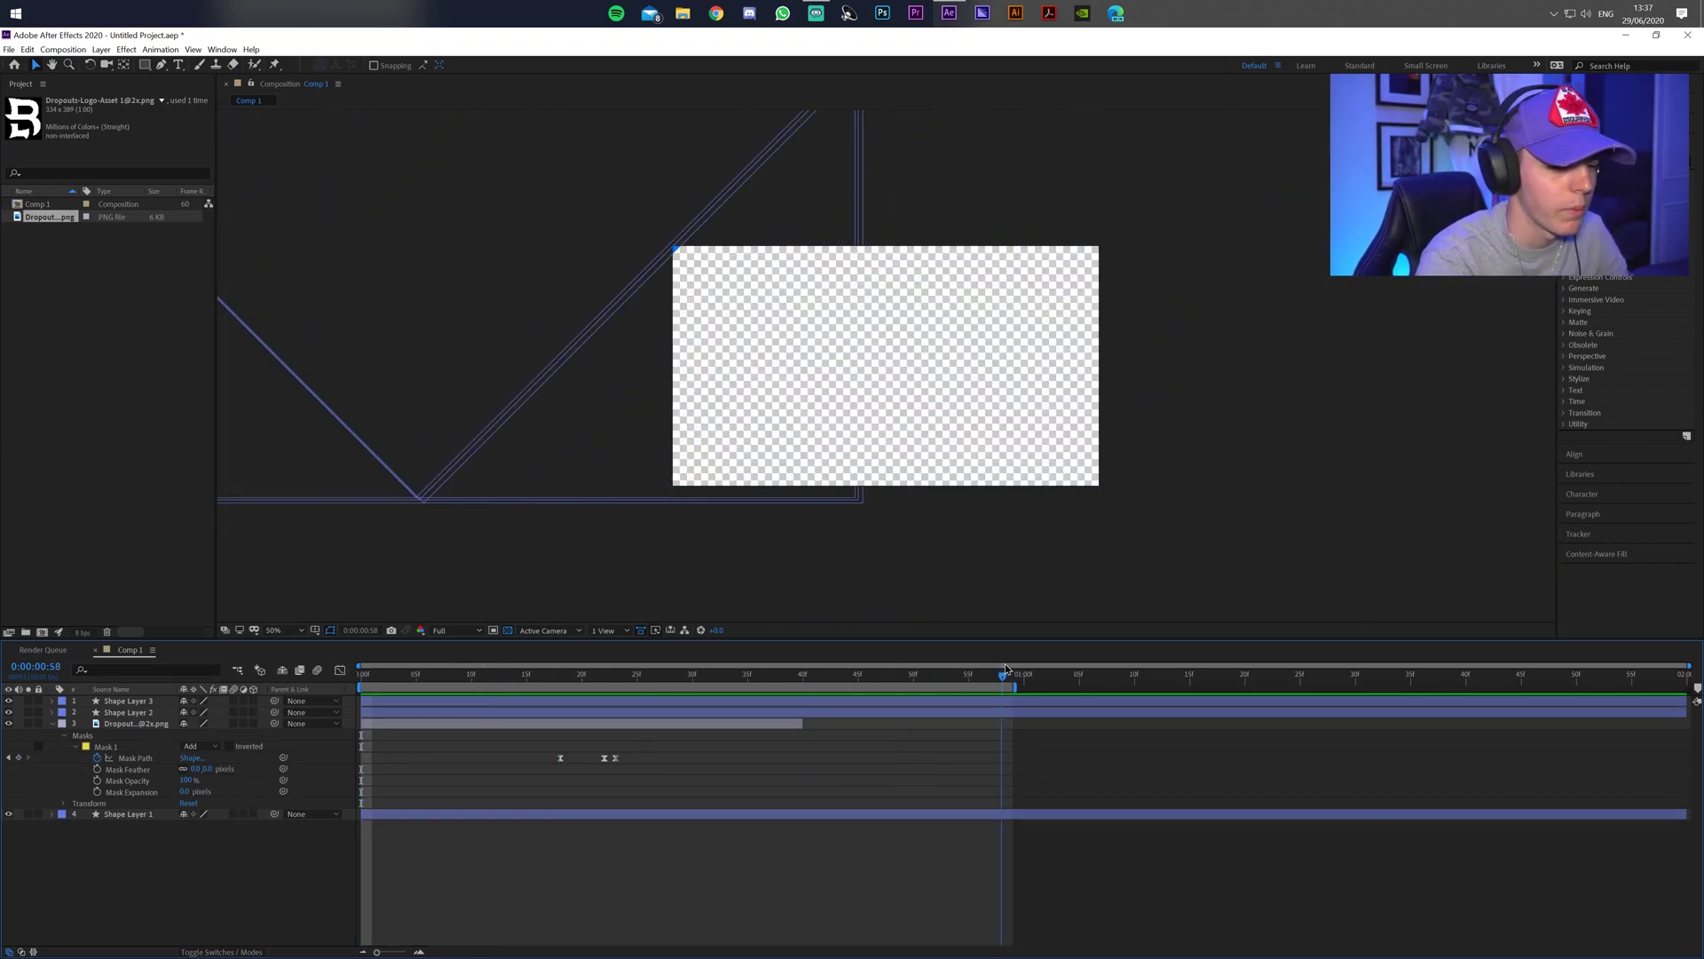
drag(1148, 688, 1037, 688)
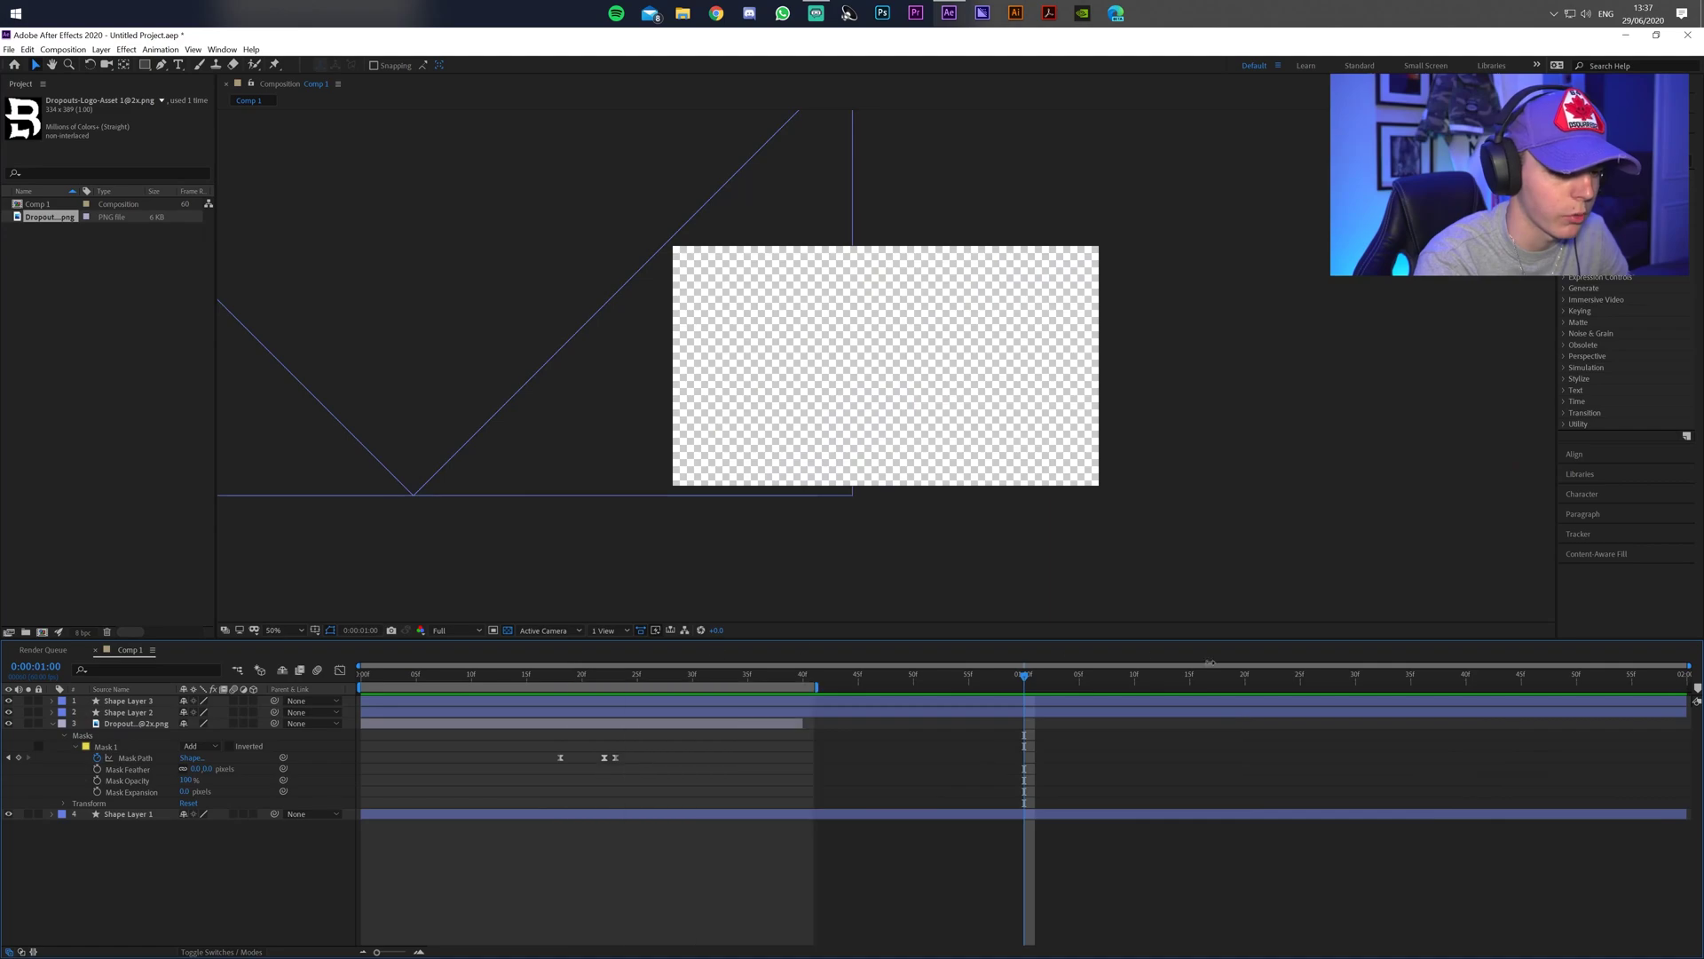
click(825, 676)
drag(805, 680, 1013, 687)
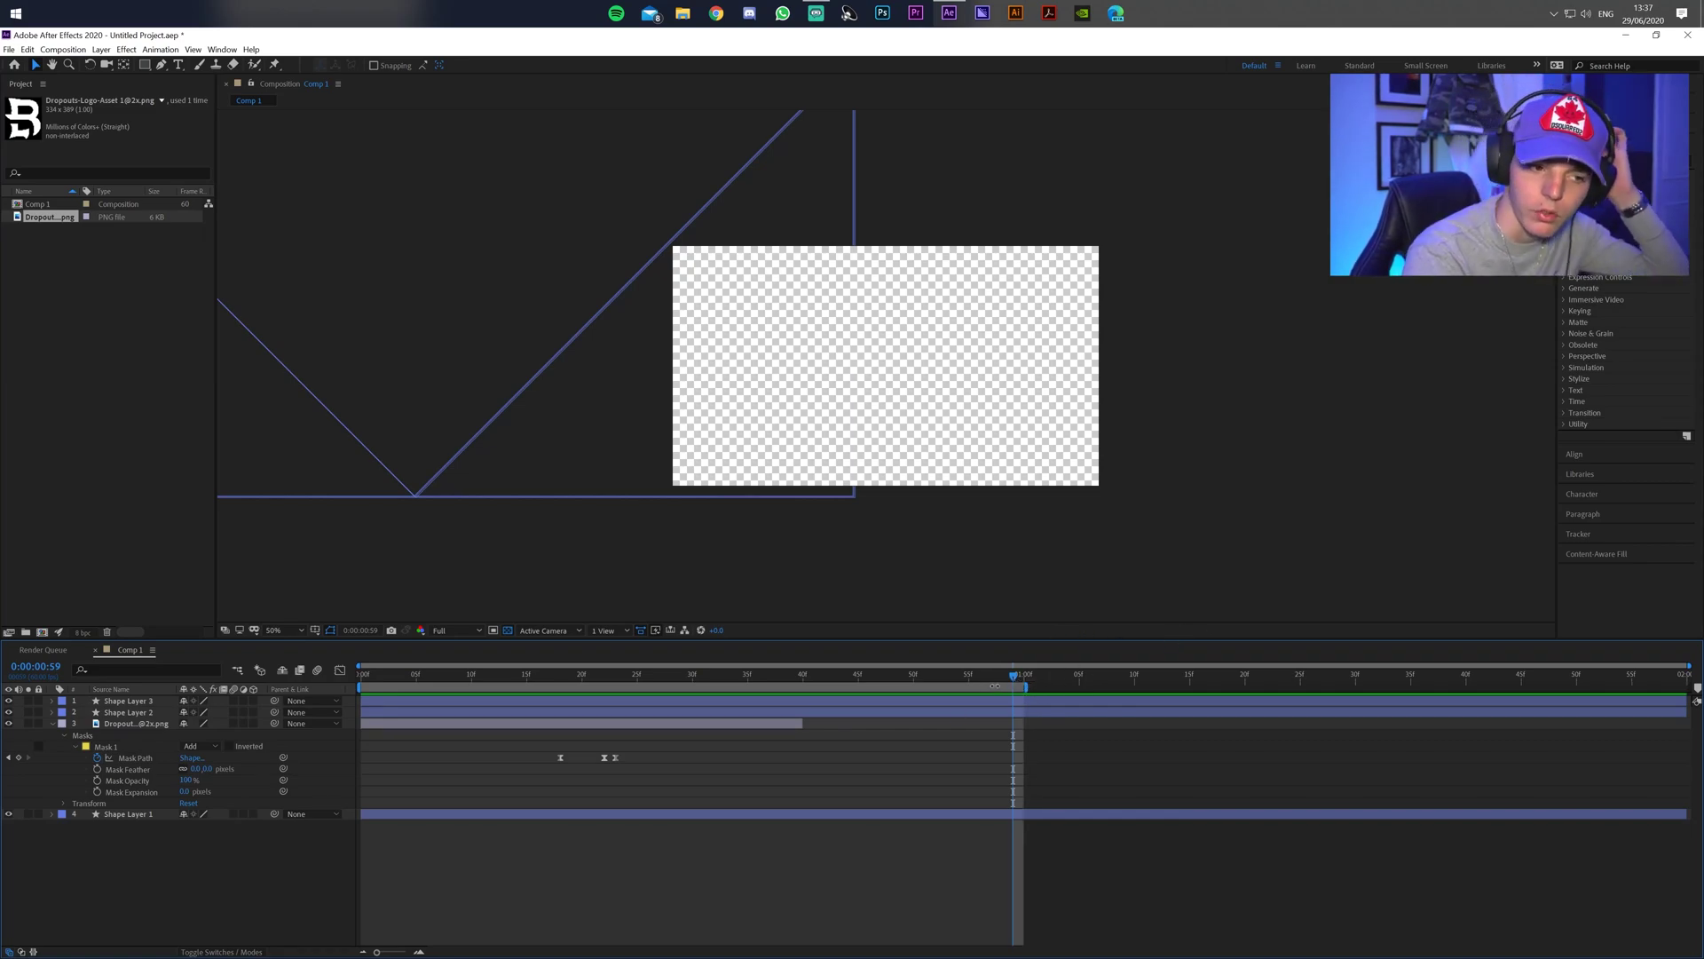
drag(1015, 684, 306, 677)
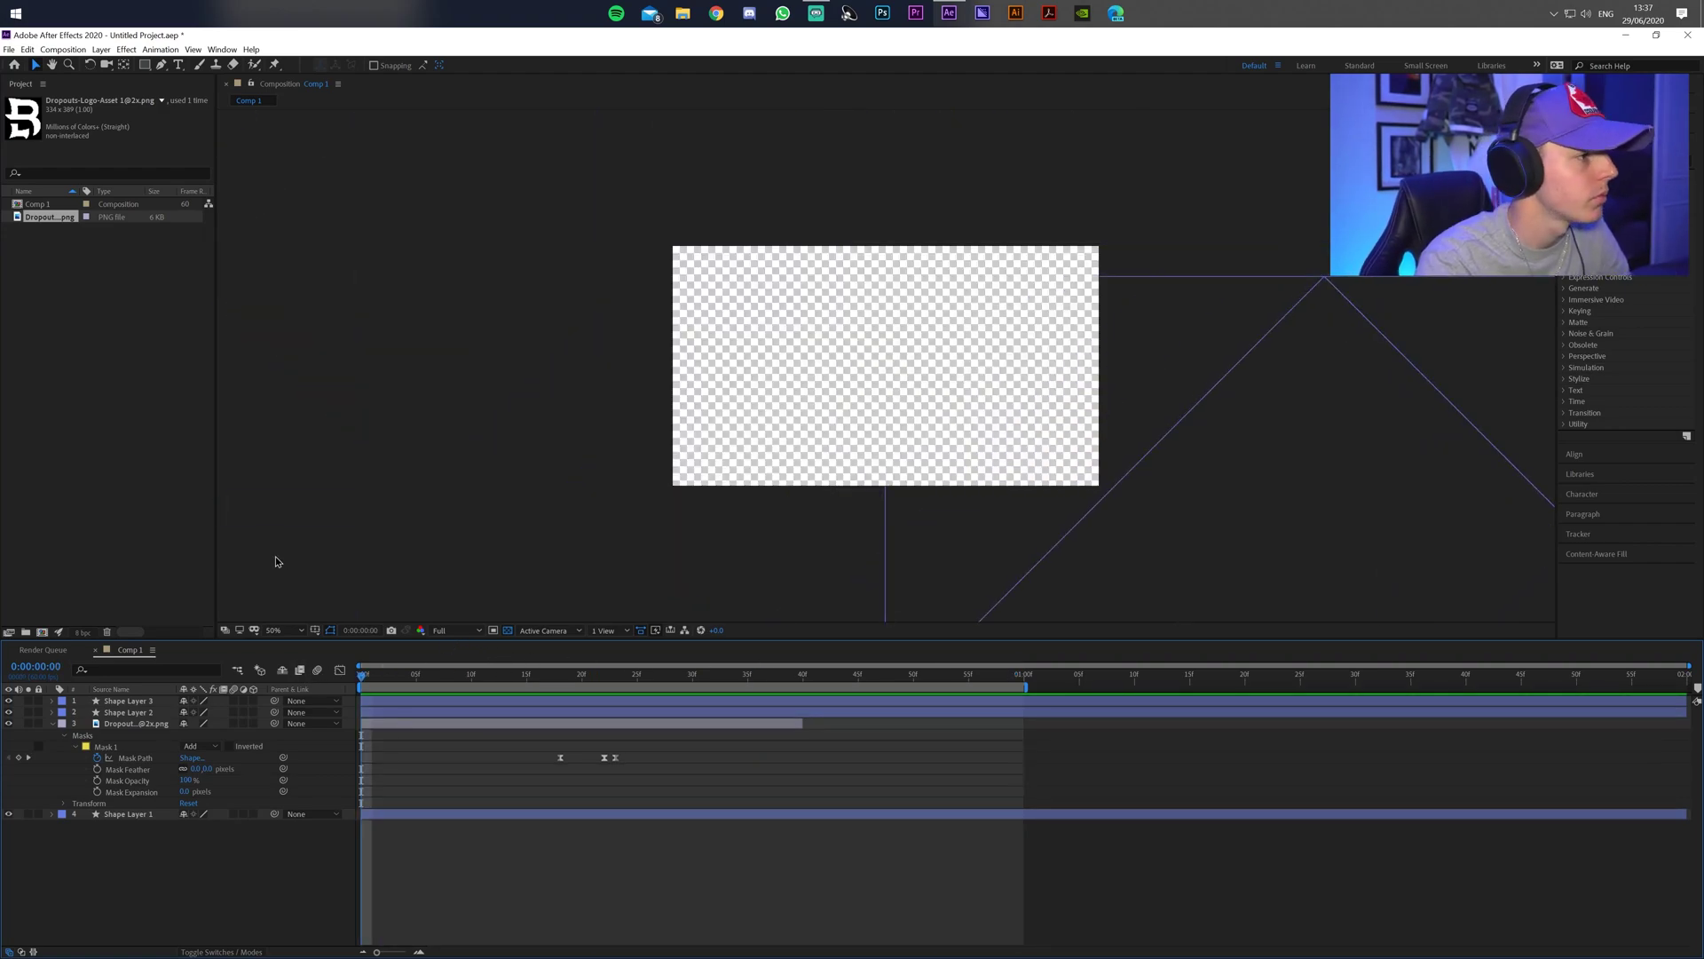
click(63, 50)
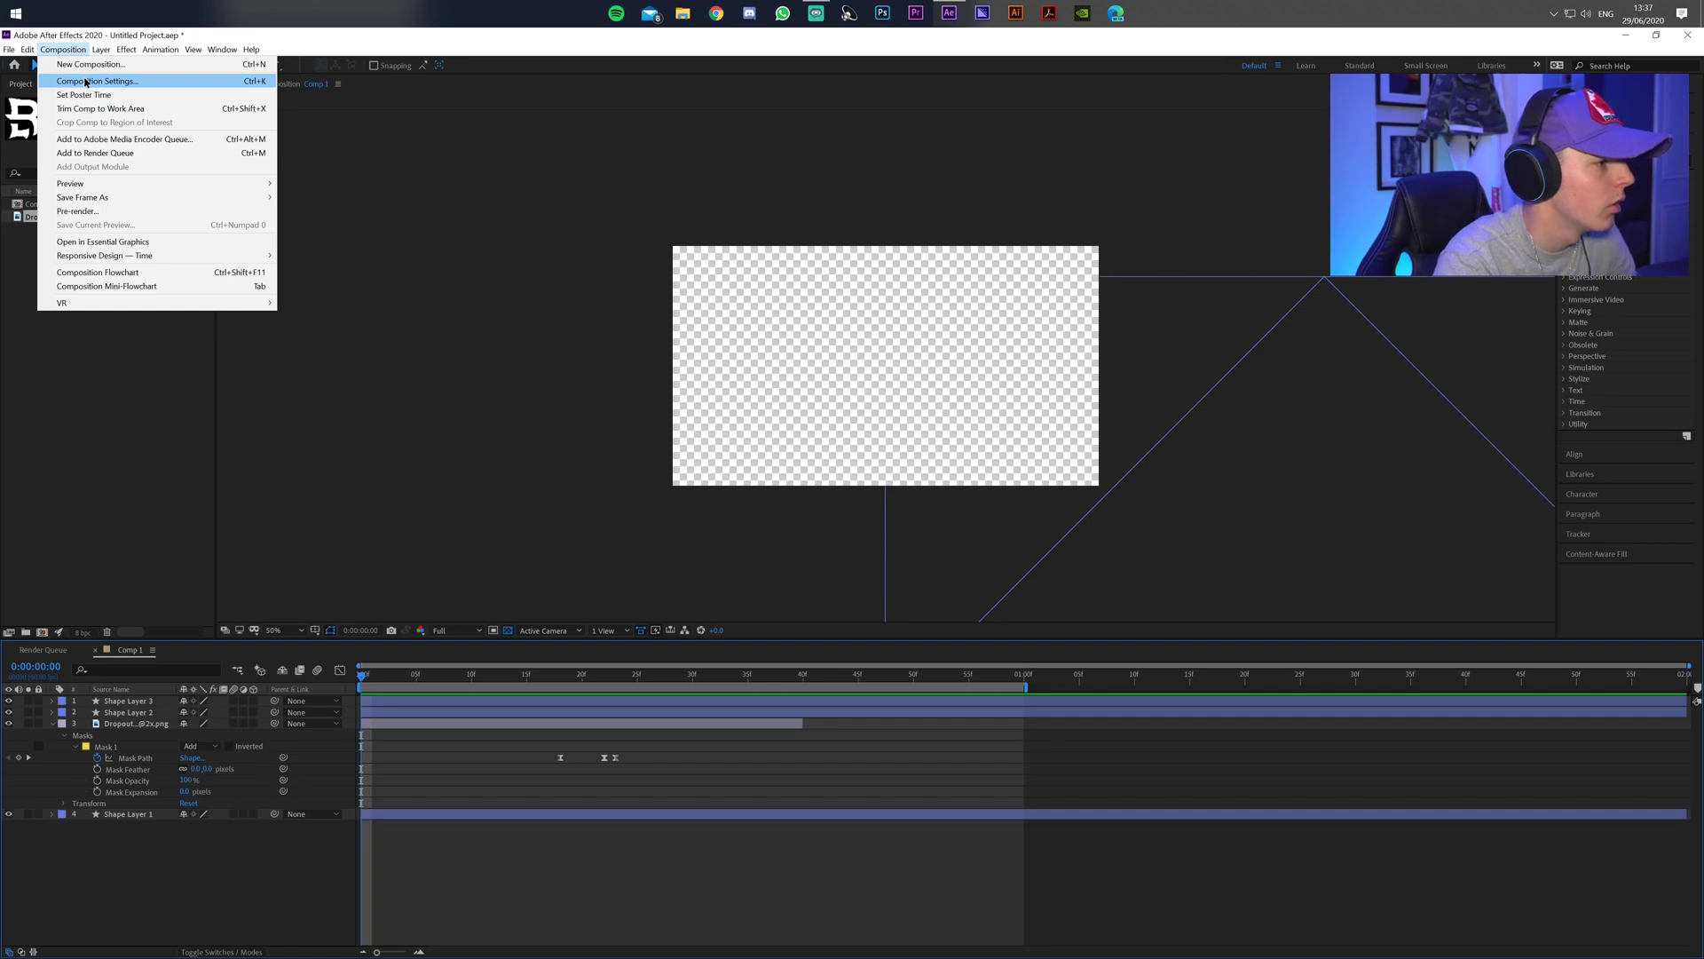
click(85, 81)
click(1063, 518)
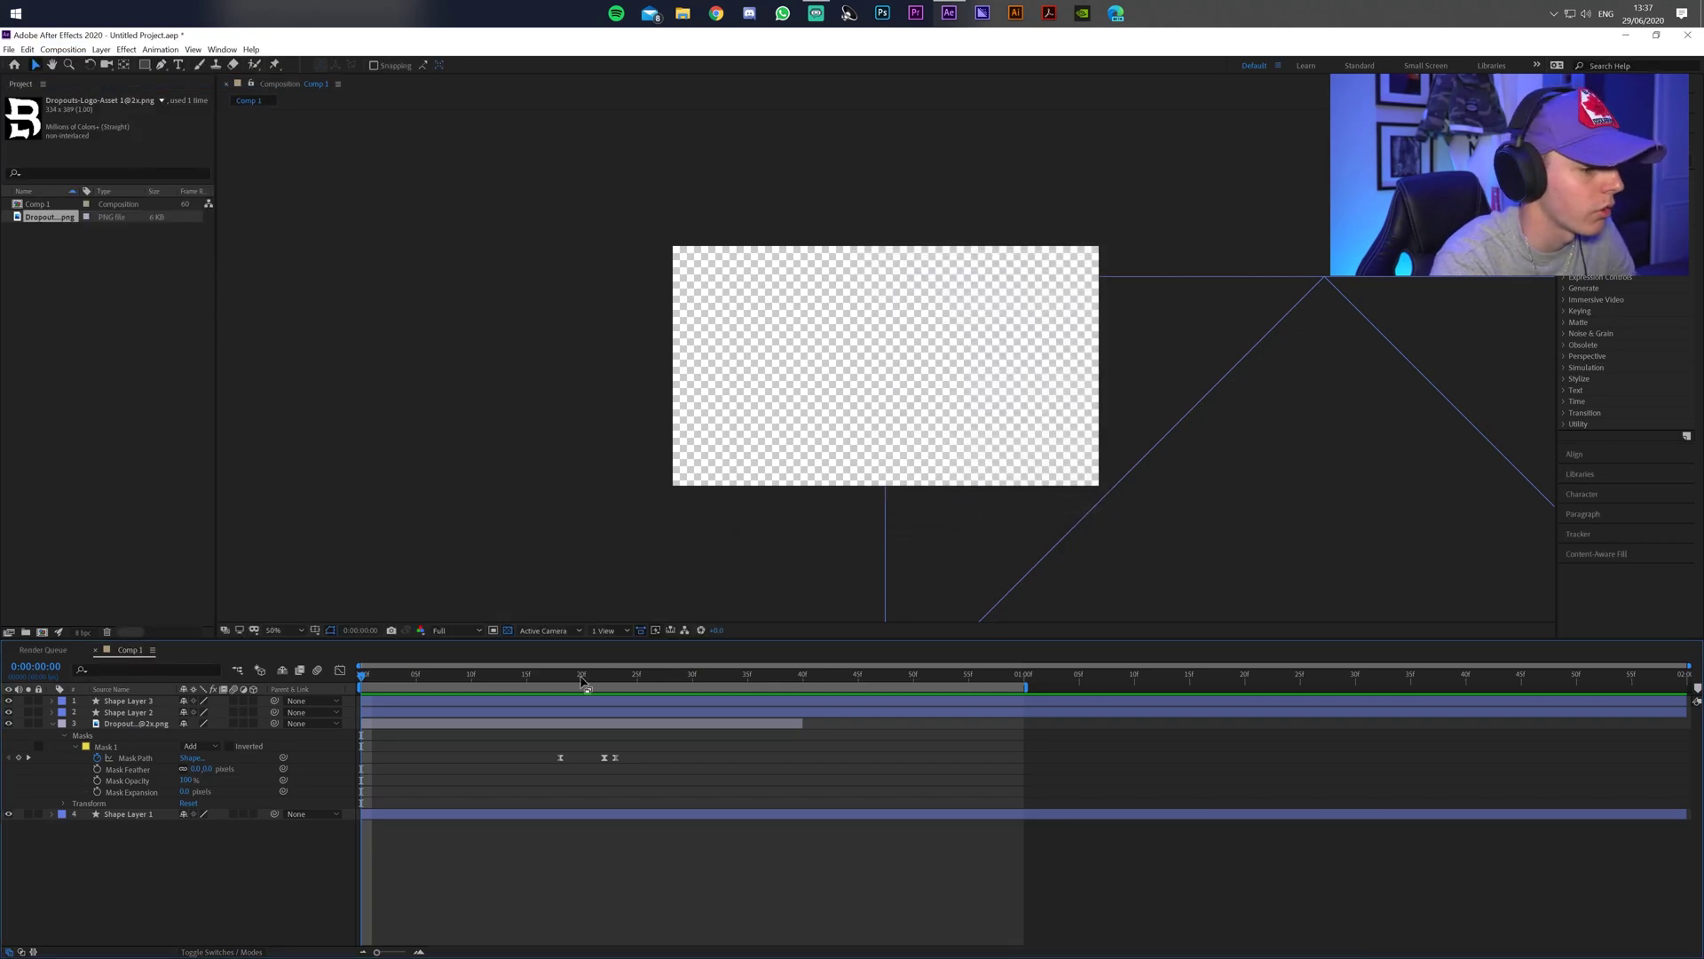
Trim the composition to the work area.
right_click(627, 690)
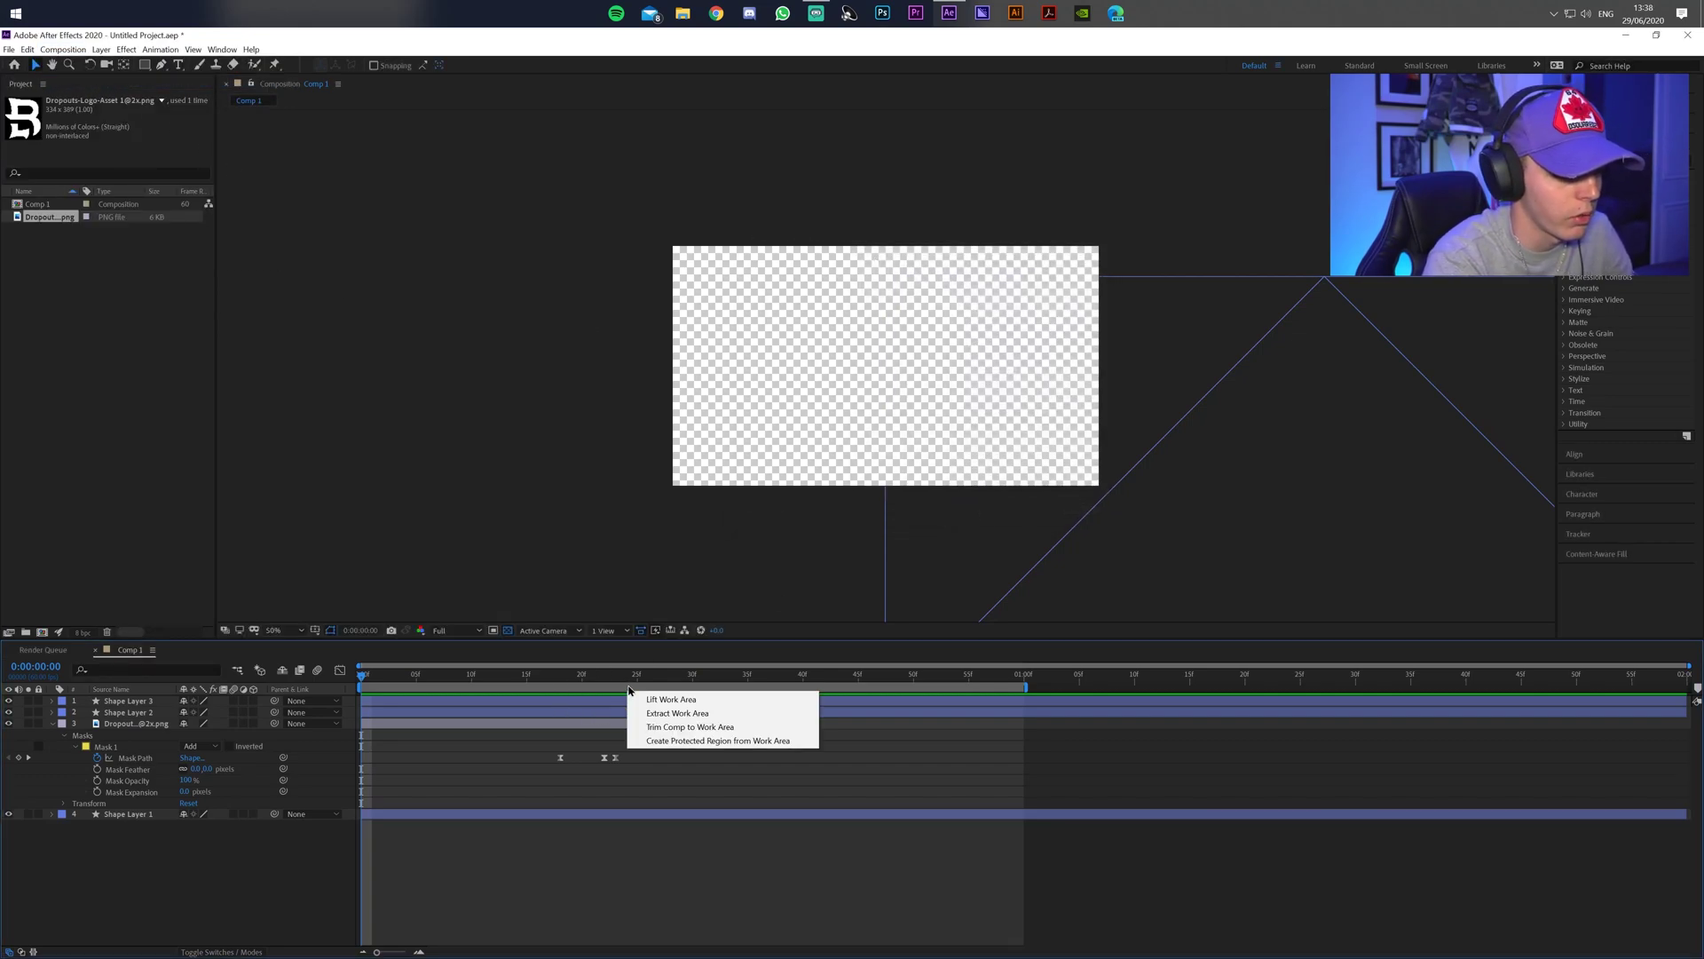
click(712, 727)
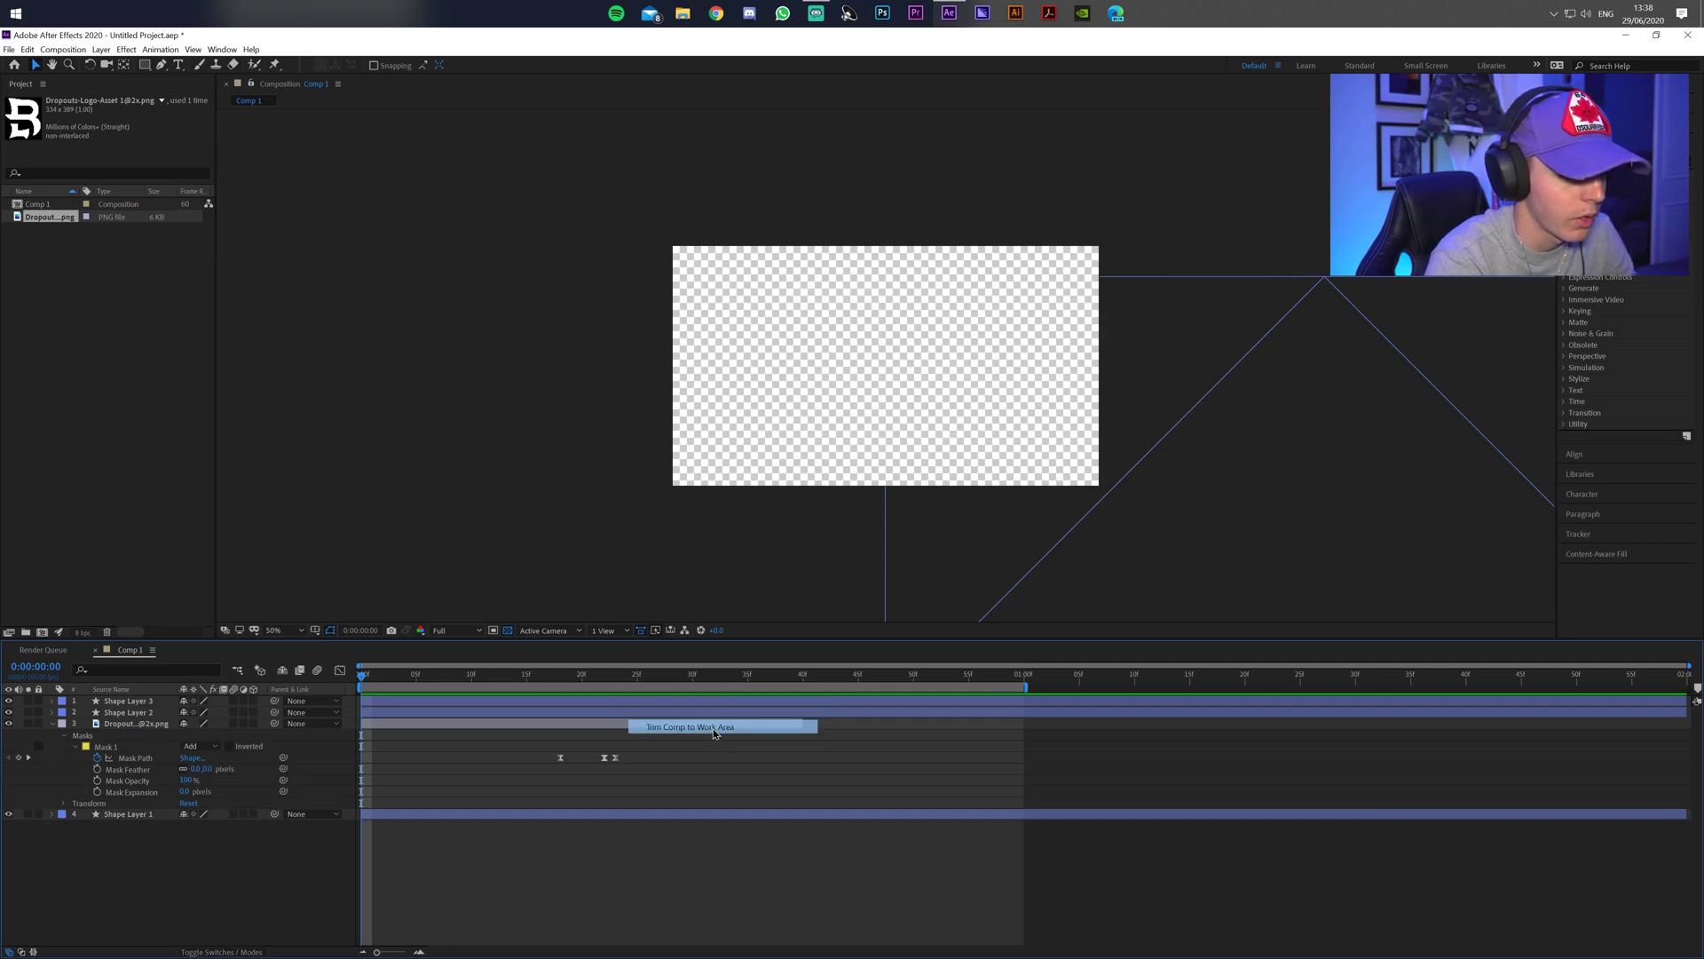